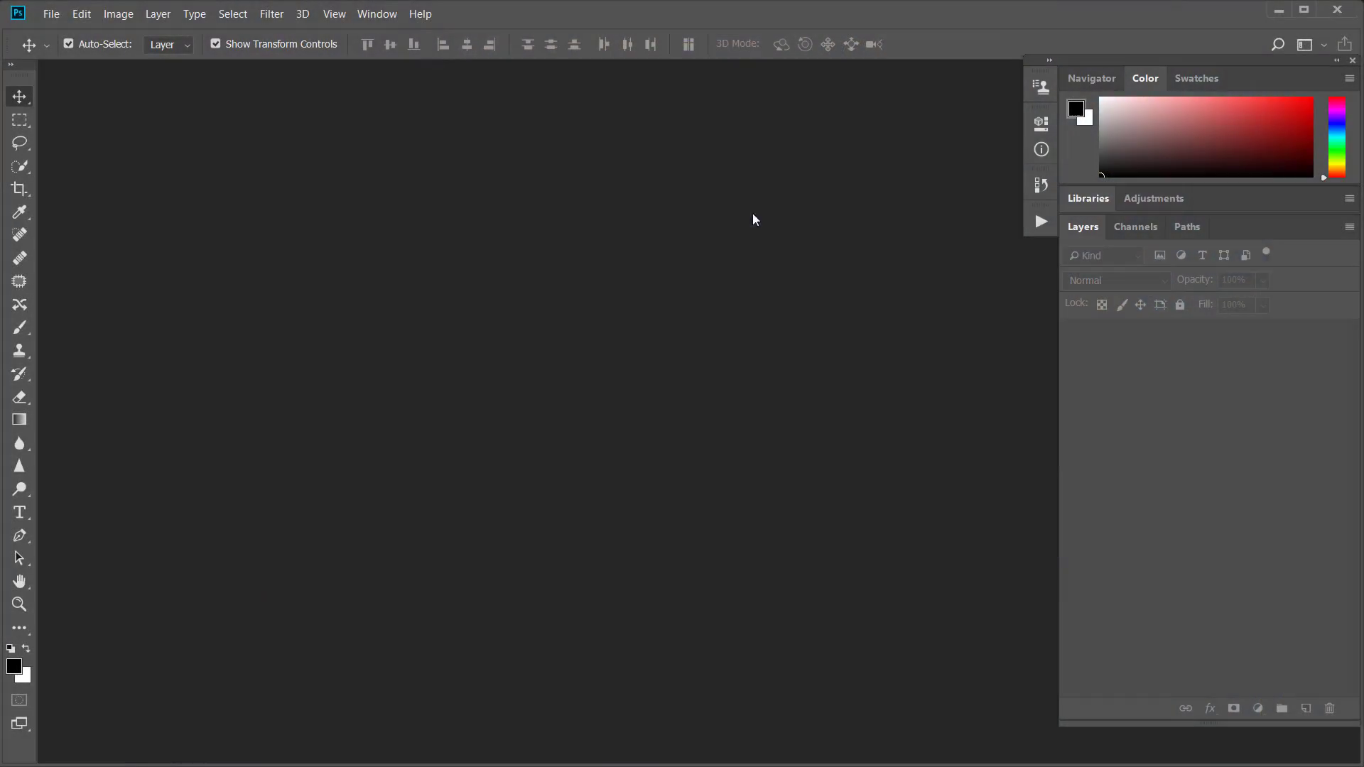
Open the Window menu to list the panels available in the workspace
left_click(377, 13)
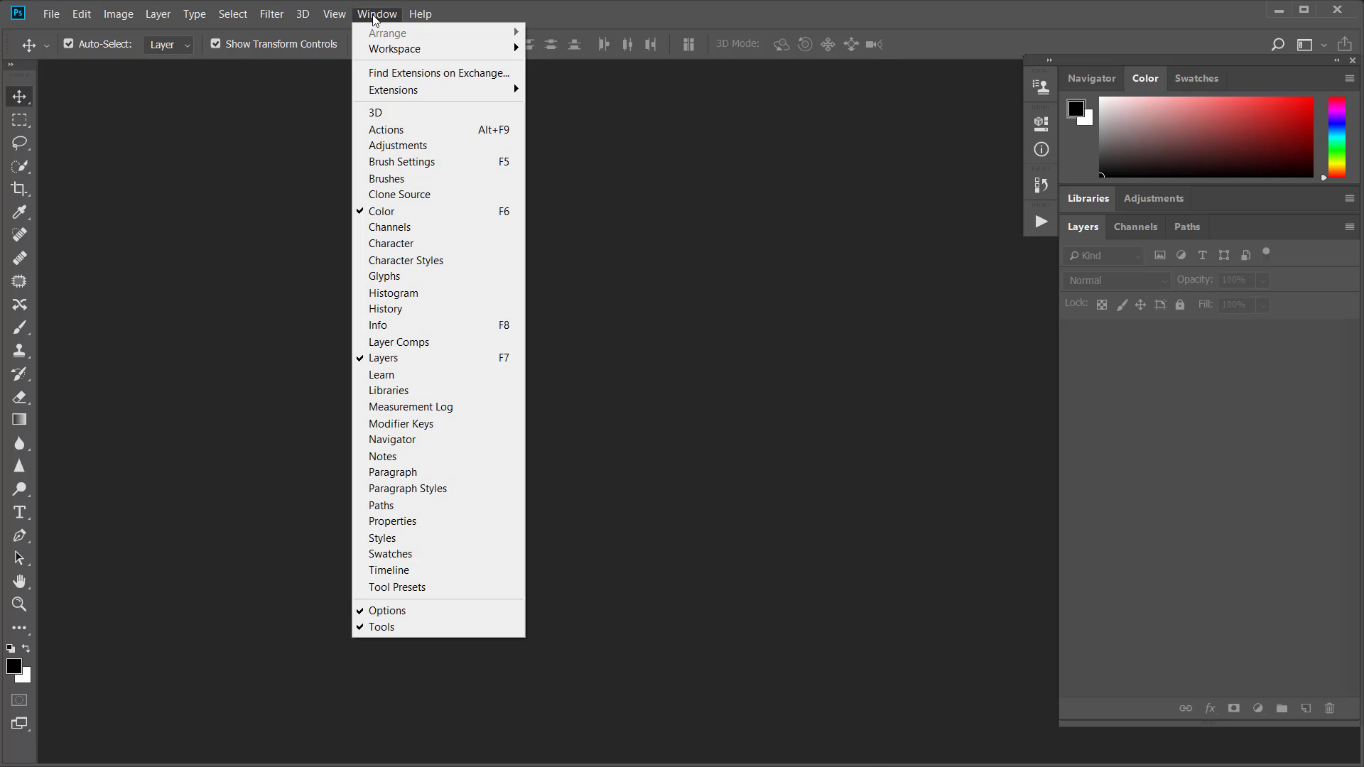
Show the Actions panel, load the Bokeh Effex ATN file, and select its CC2017+ set
left_click(407, 134)
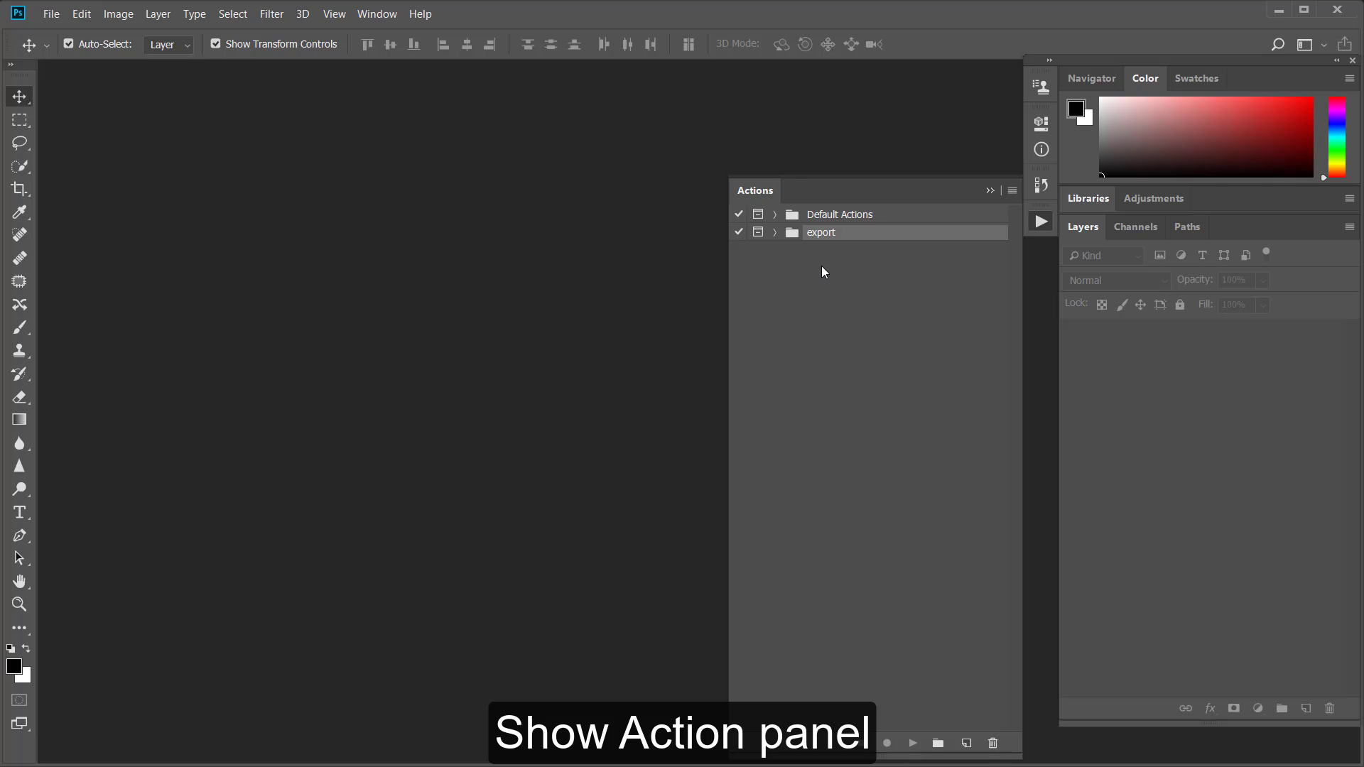
left_click(57, 17)
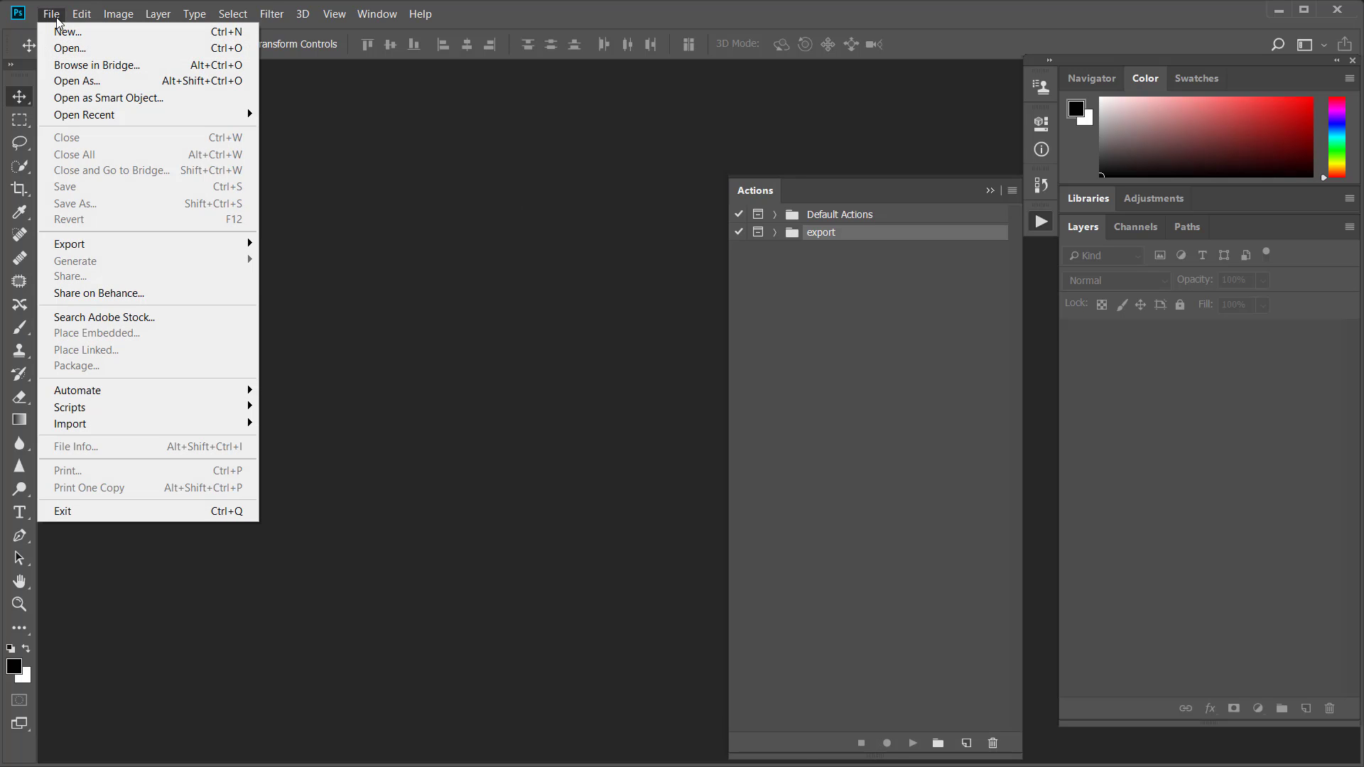
left_click(59, 52)
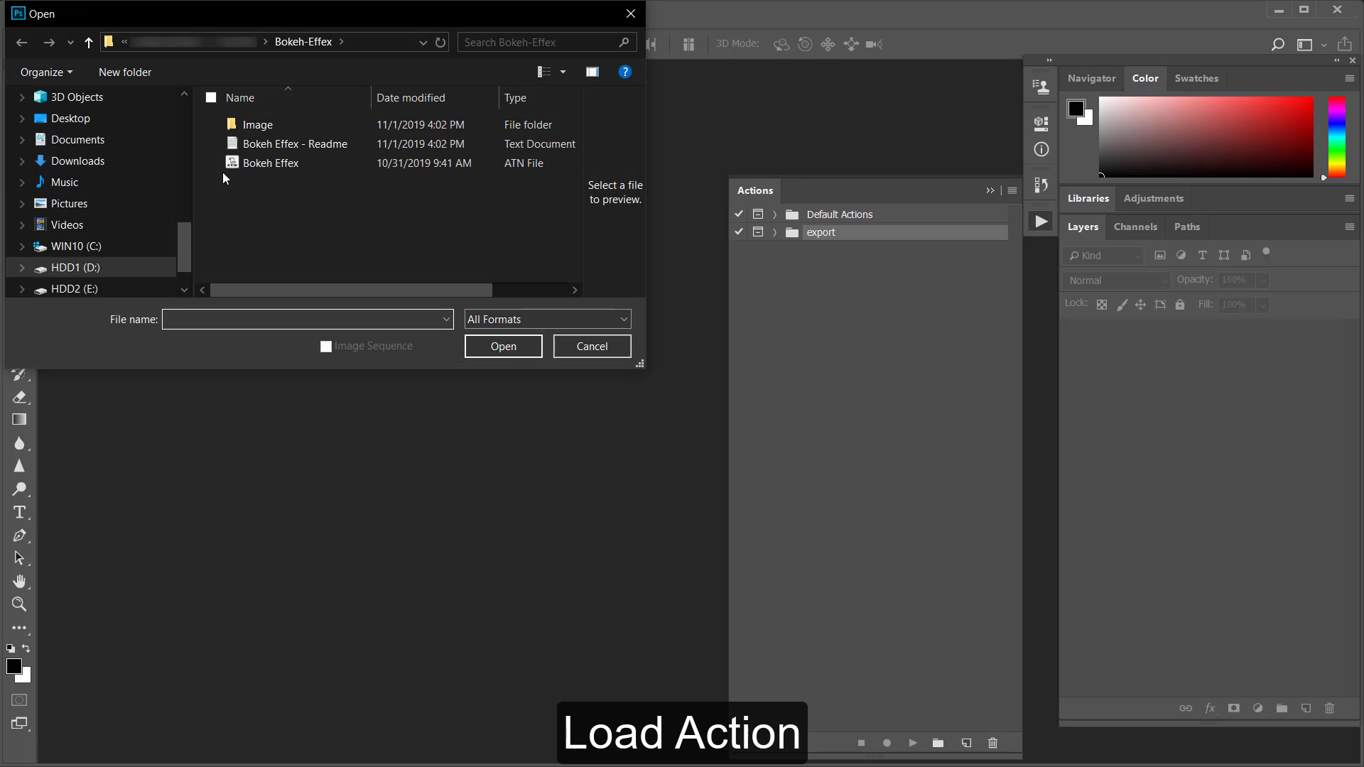
left_click(271, 170)
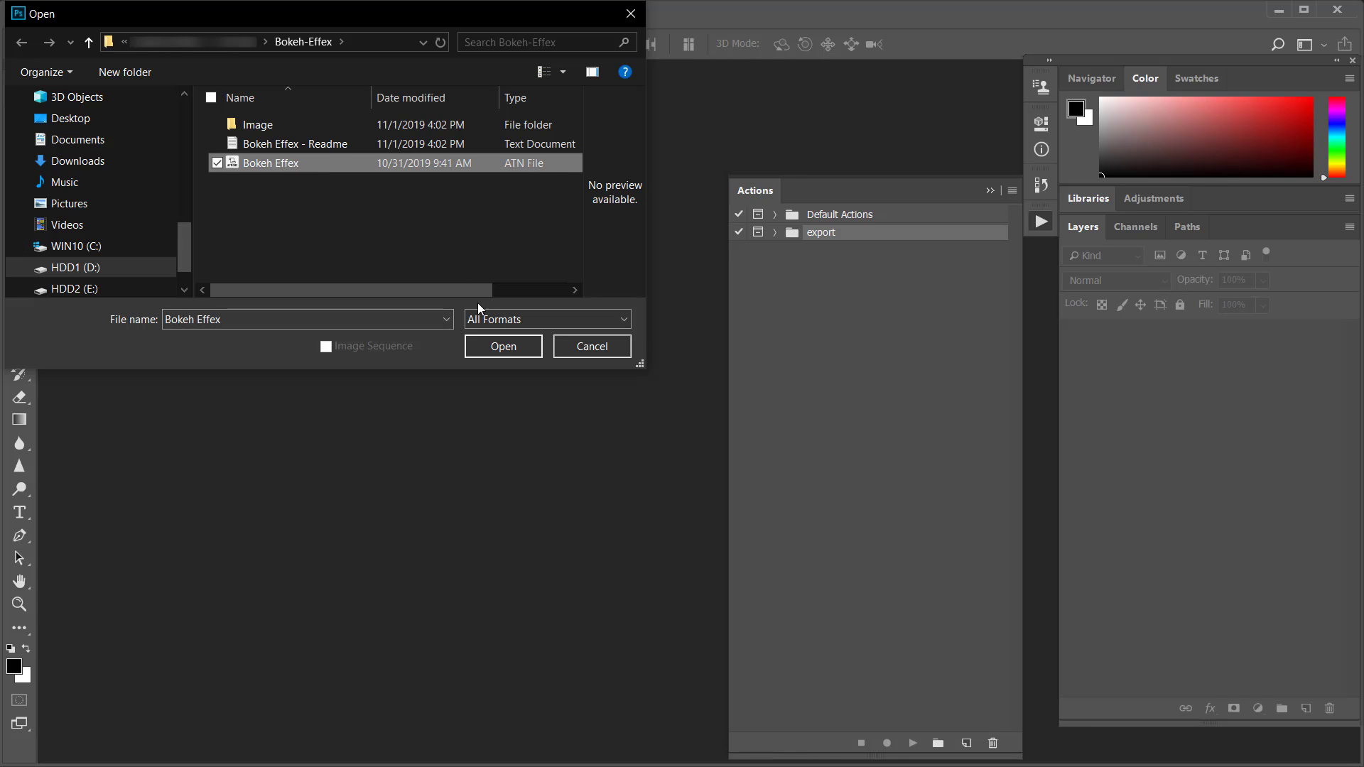
left_click(495, 344)
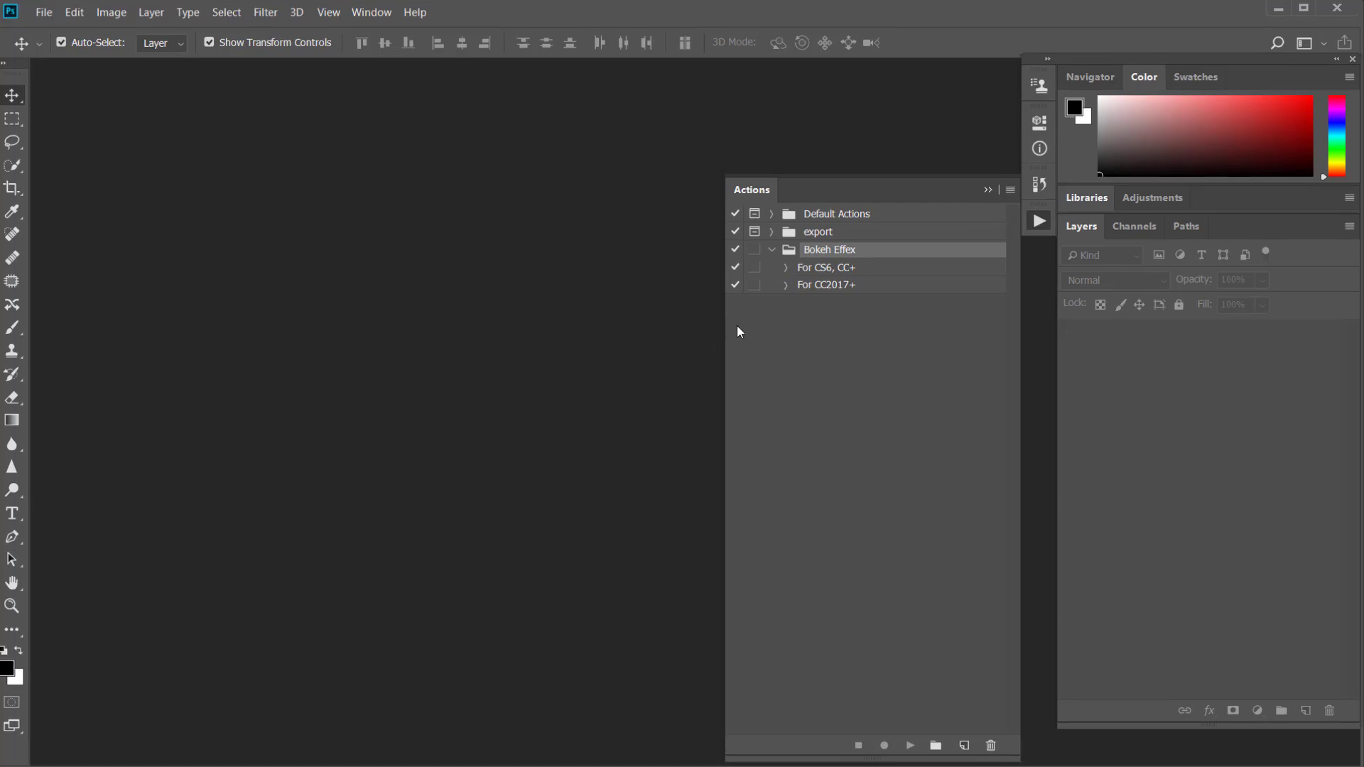
left_click(869, 270)
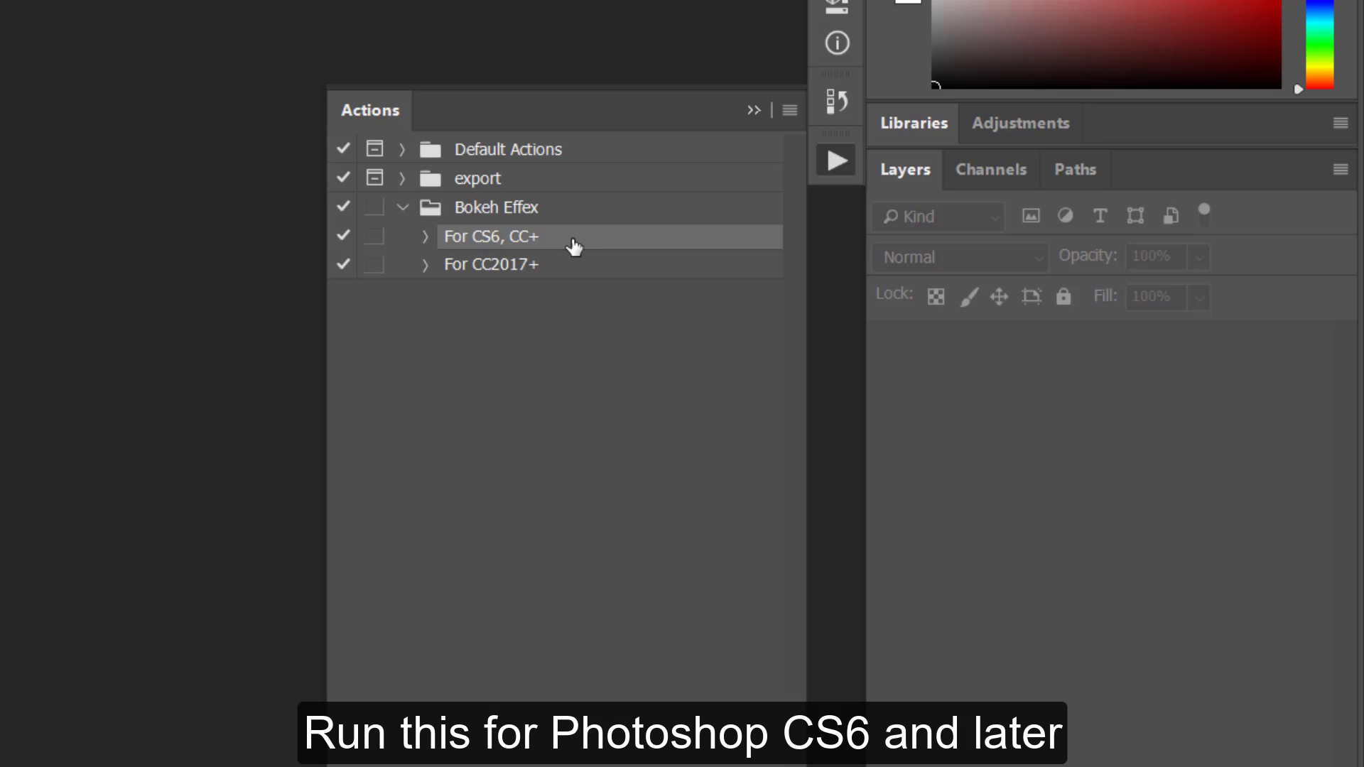
left_click(584, 278)
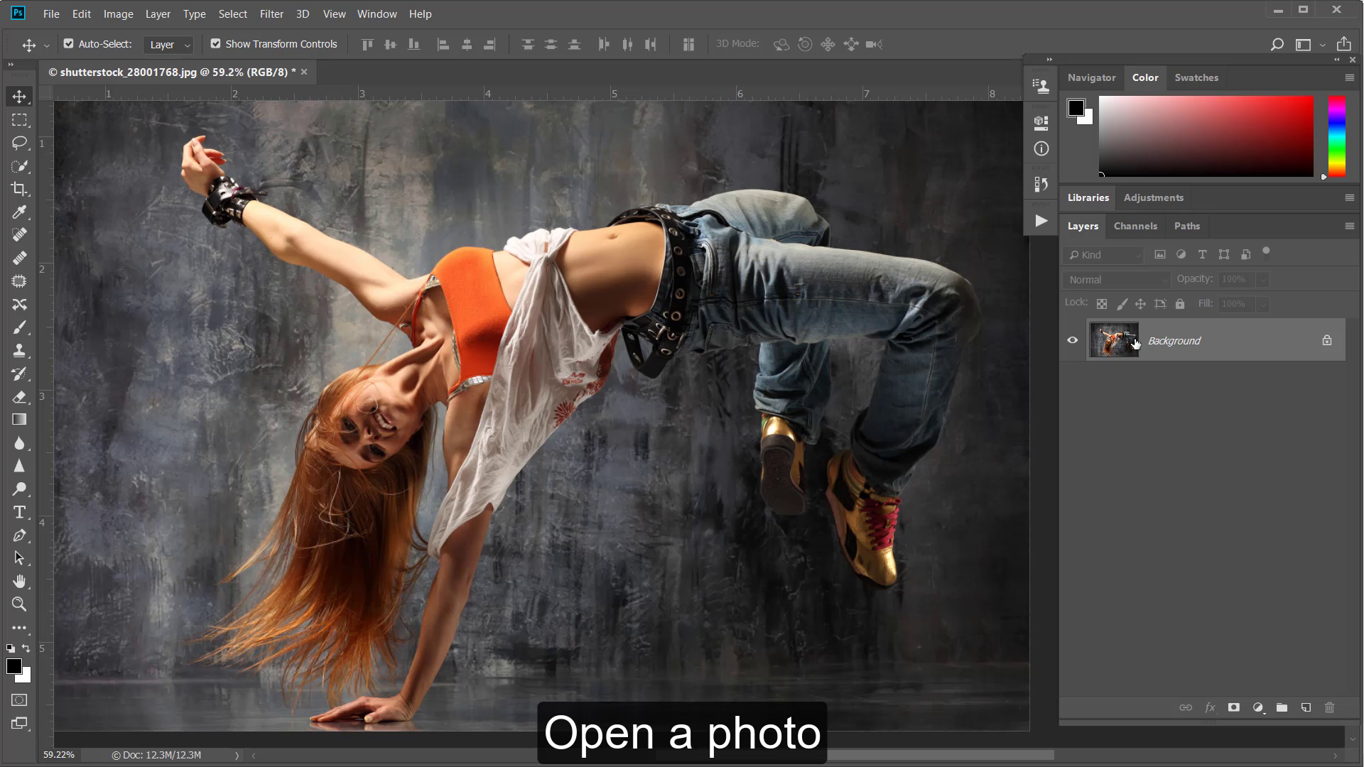
On a new Layer 1, paint red over the dancer with a 66 px brush
left_click(1306, 708)
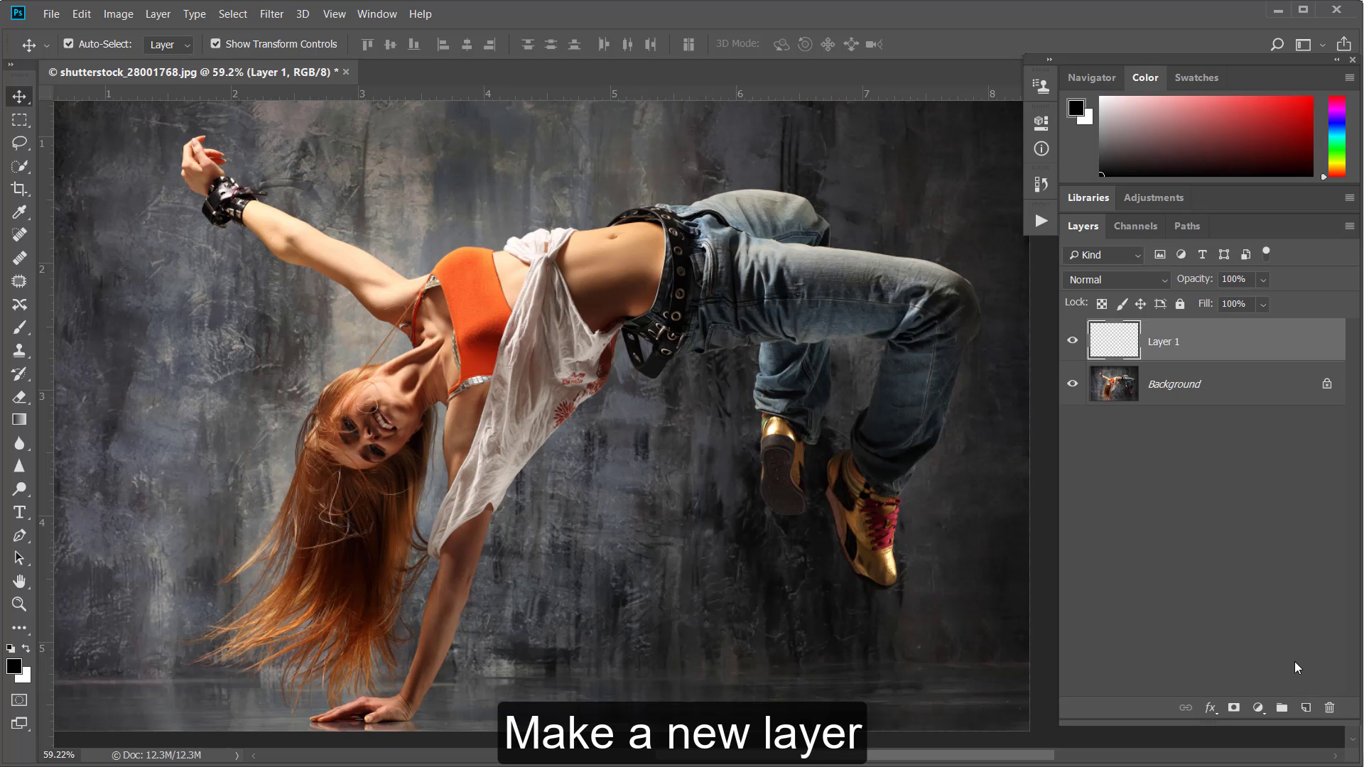
left_click(20, 328)
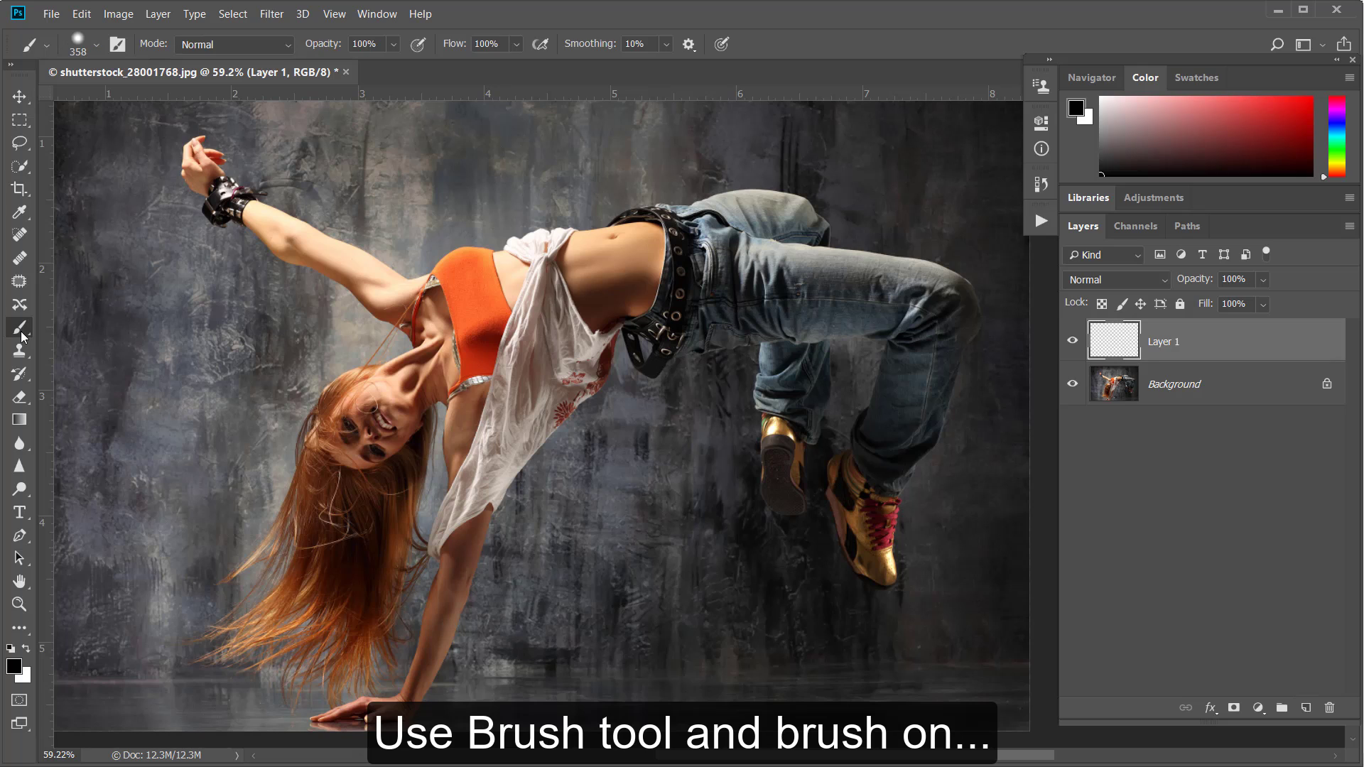
right_click(569, 312)
left_click_drag(739, 358, 684, 359)
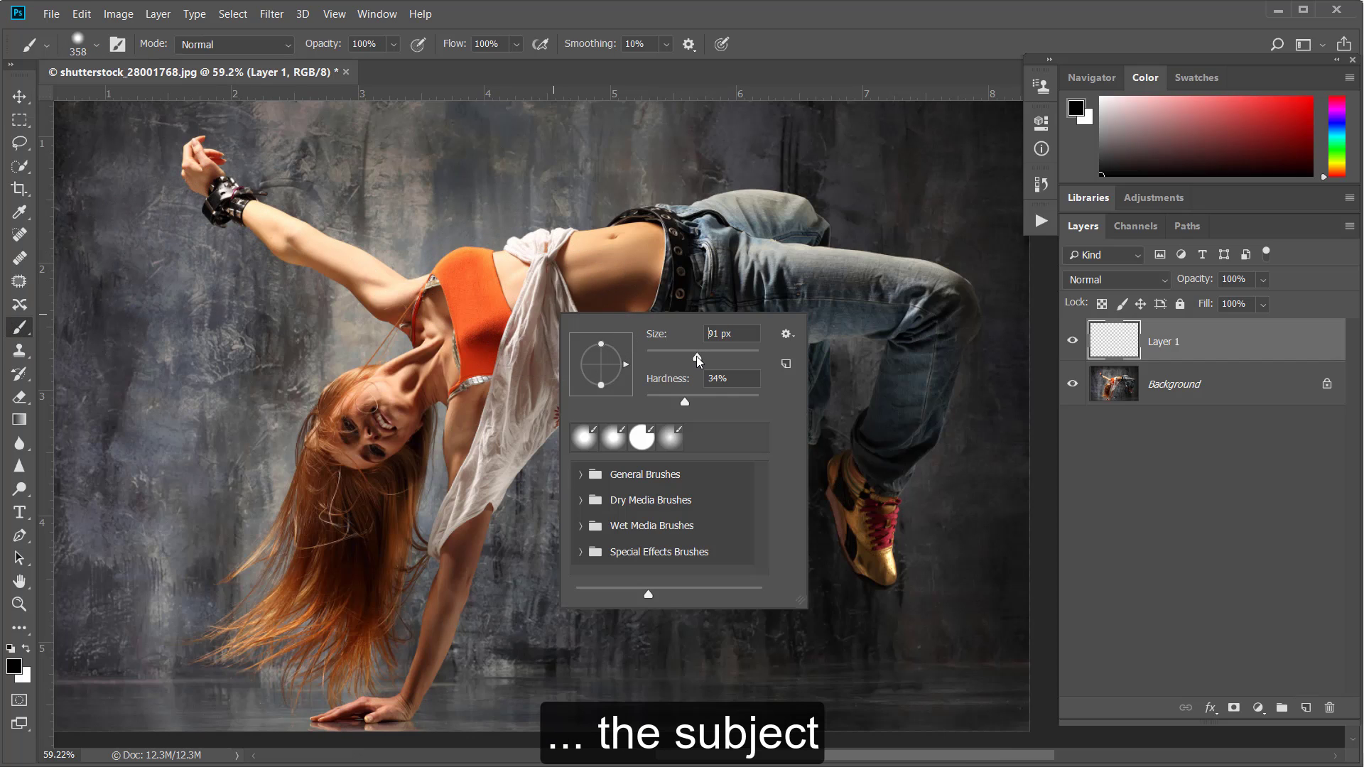
key("Return")
left_click(1312, 101)
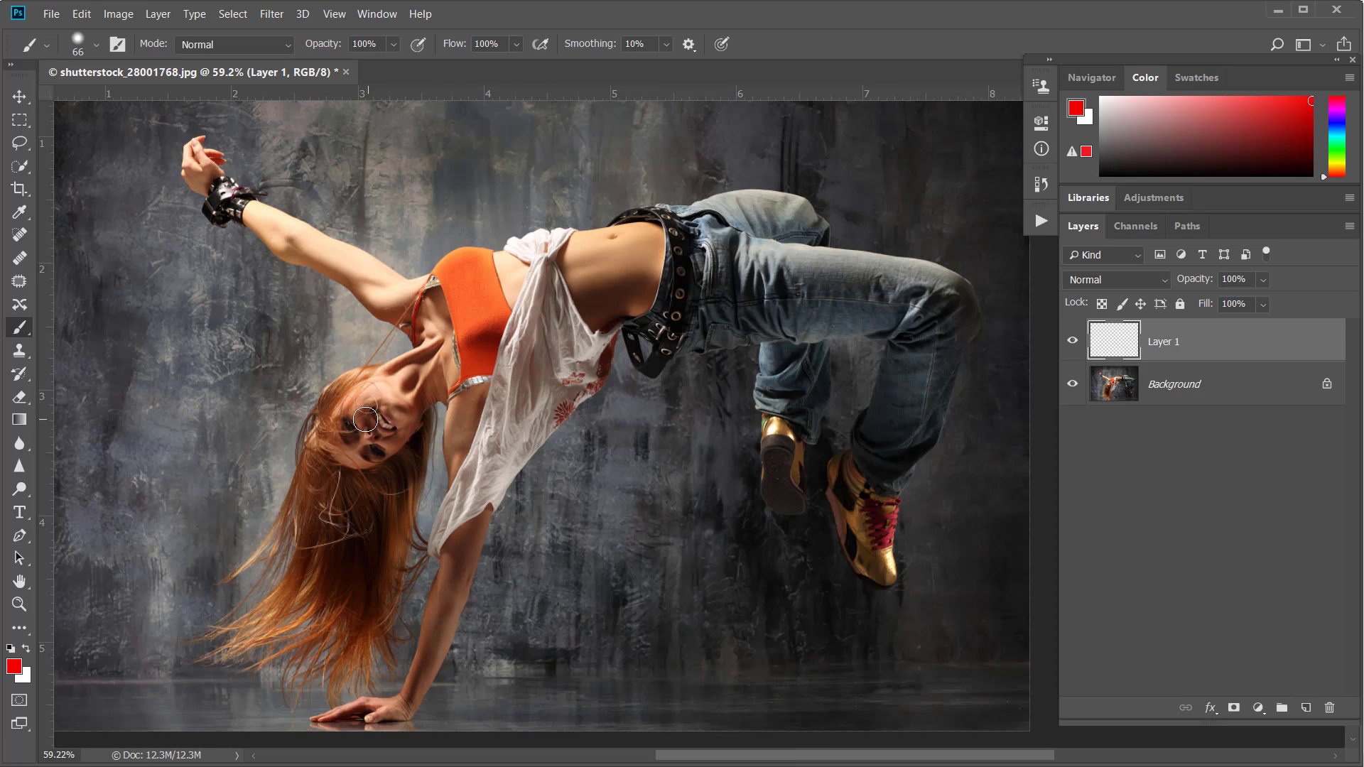
mouse_move(206, 150)
left_mouse_down()
mouse_move(195, 171)
mouse_move(248, 214)
mouse_move(337, 396)
mouse_move(341, 497)
mouse_move(313, 668)
mouse_move(455, 298)
mouse_move(631, 296)
mouse_move(697, 221)
mouse_move(519, 289)
mouse_move(670, 274)
mouse_move(832, 298)
mouse_move(898, 396)
mouse_move(774, 329)
mouse_move(451, 542)
mouse_move(323, 727)
left_mouse_up()
Run the For CC2017+ Bokeh Effex action from the Actions panel
left_click(1041, 221)
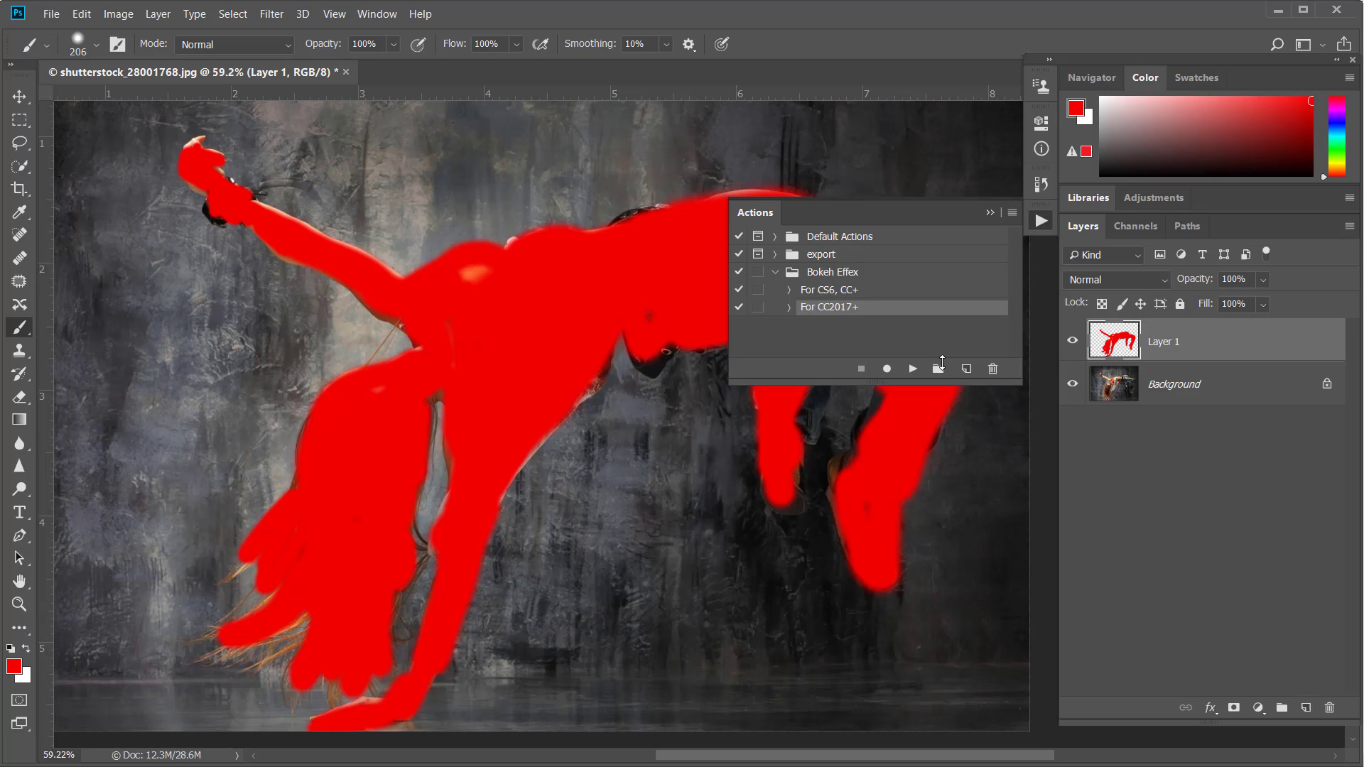
left_click(913, 370)
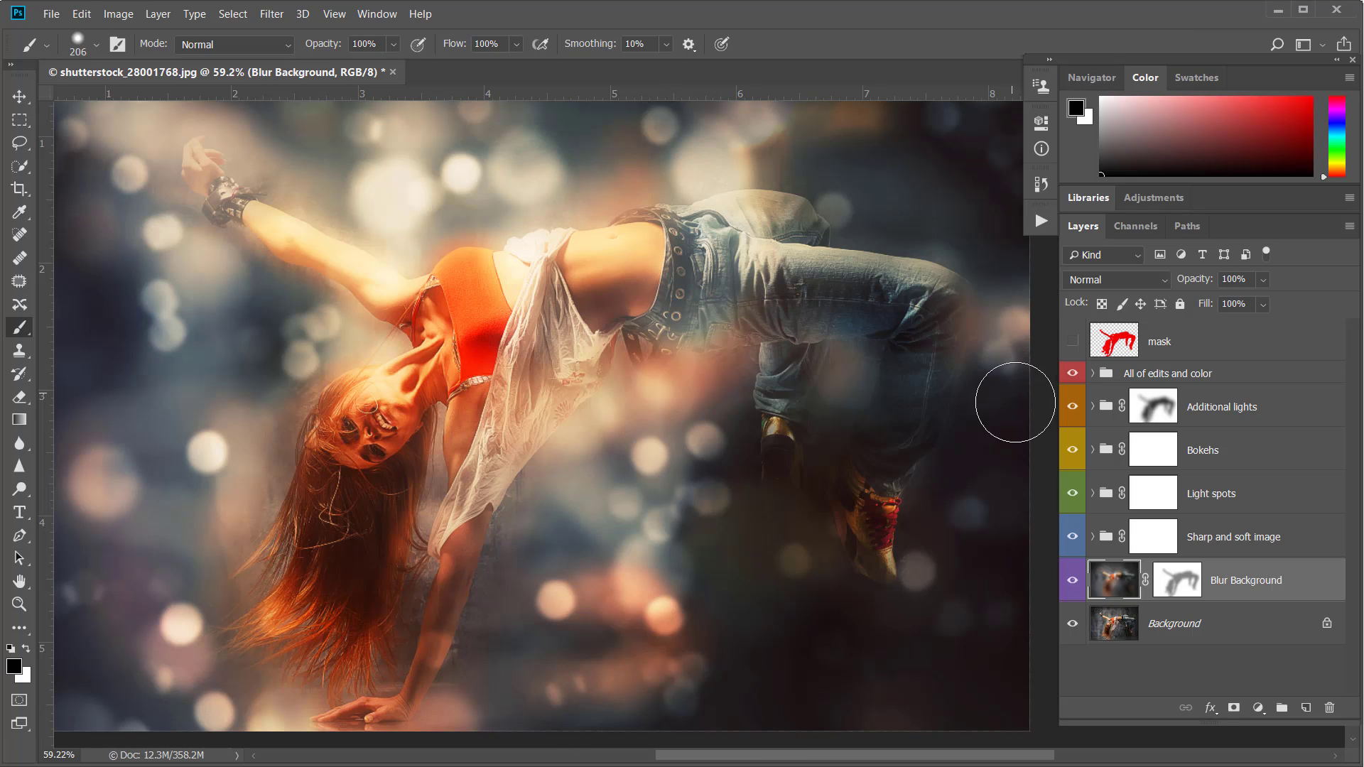
key("v")
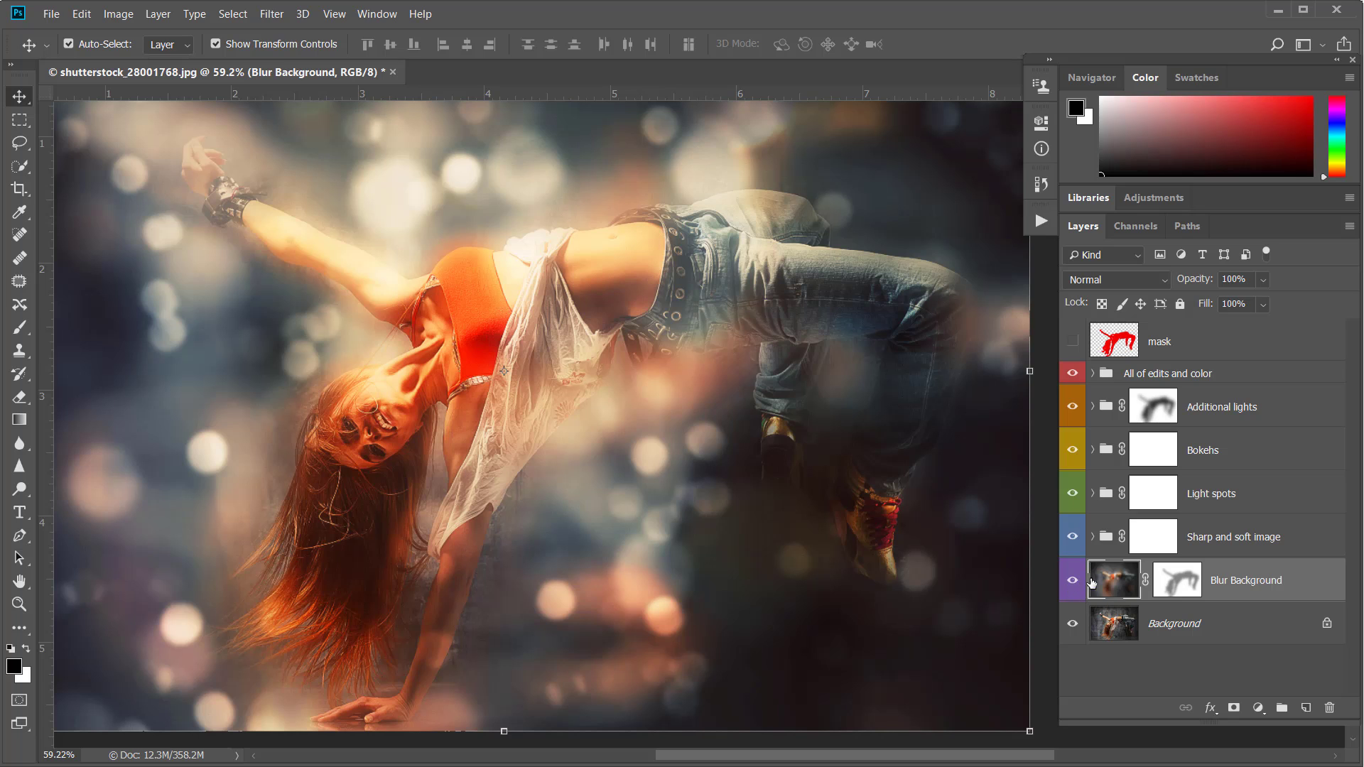
Compare against the original Background alone, then expand the All of edits and color group
left_click(1071, 625, "alt")
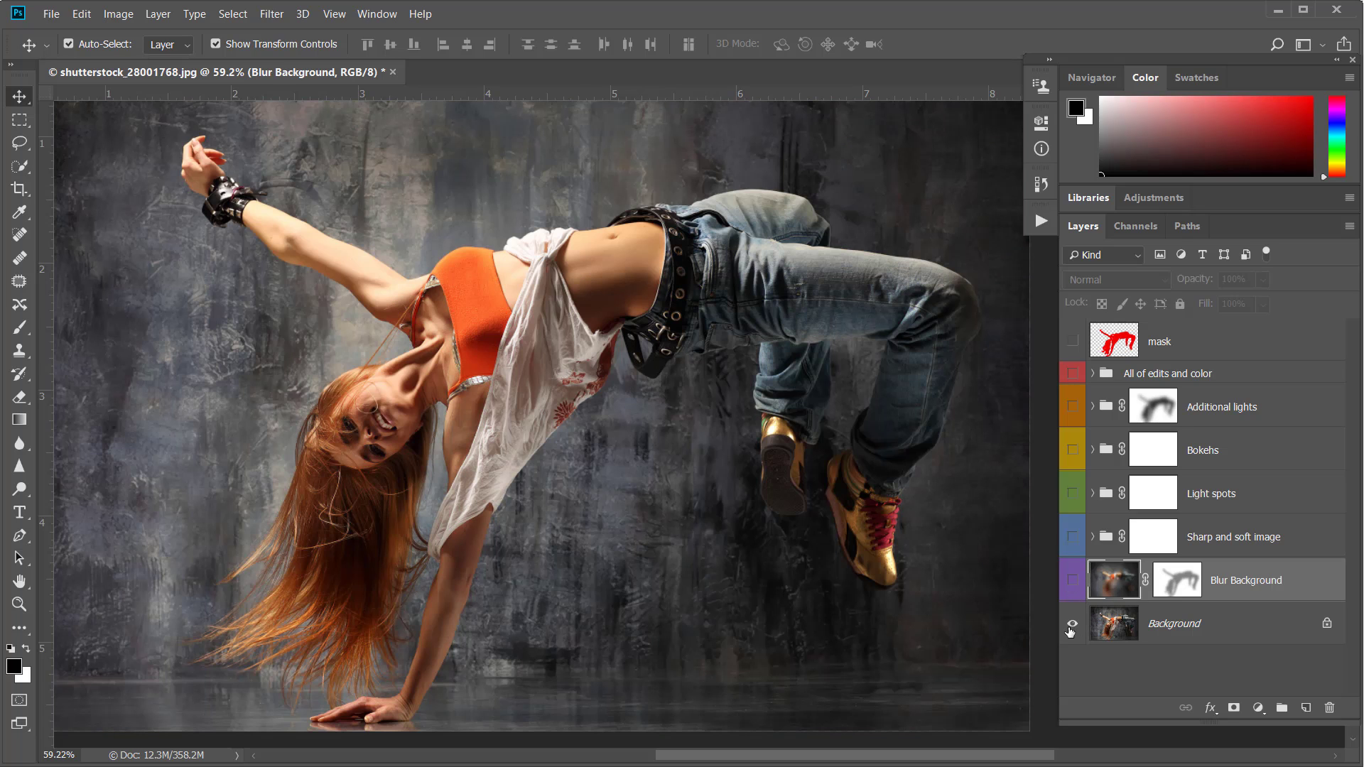
left_click(1072, 625, "alt")
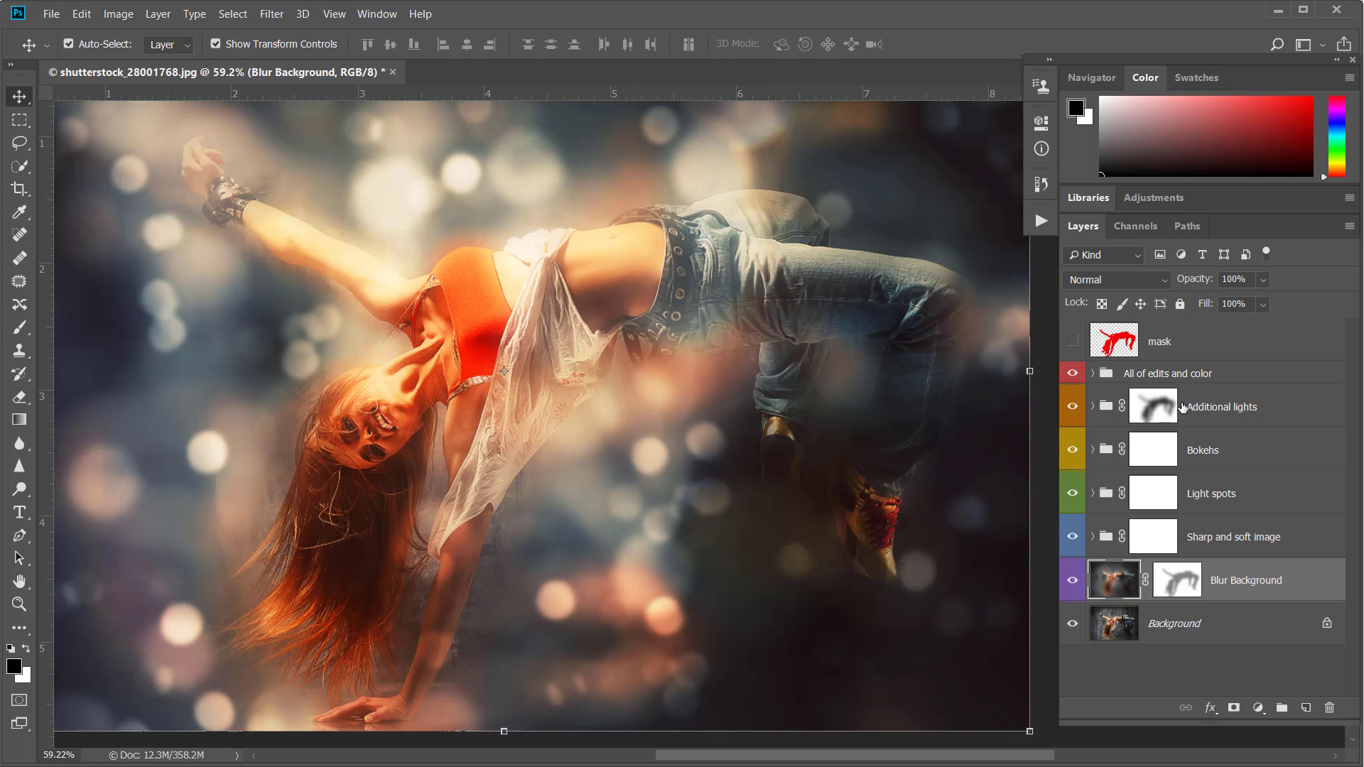
left_click(1093, 375)
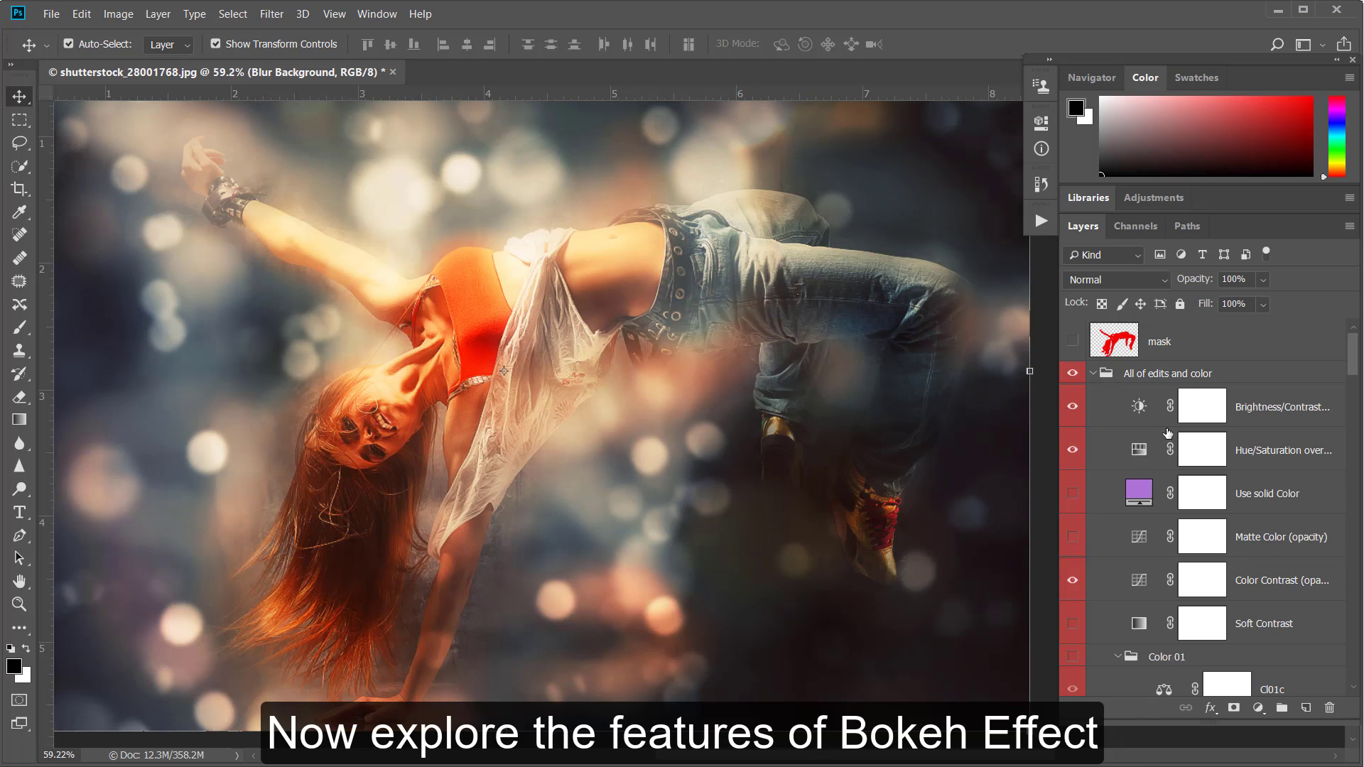
scroll(1168, 432, "down", 3)
scroll(1169, 435, "up", 2)
scroll(1172, 436, "down", 2)
scroll(1176, 437, "up", 2)
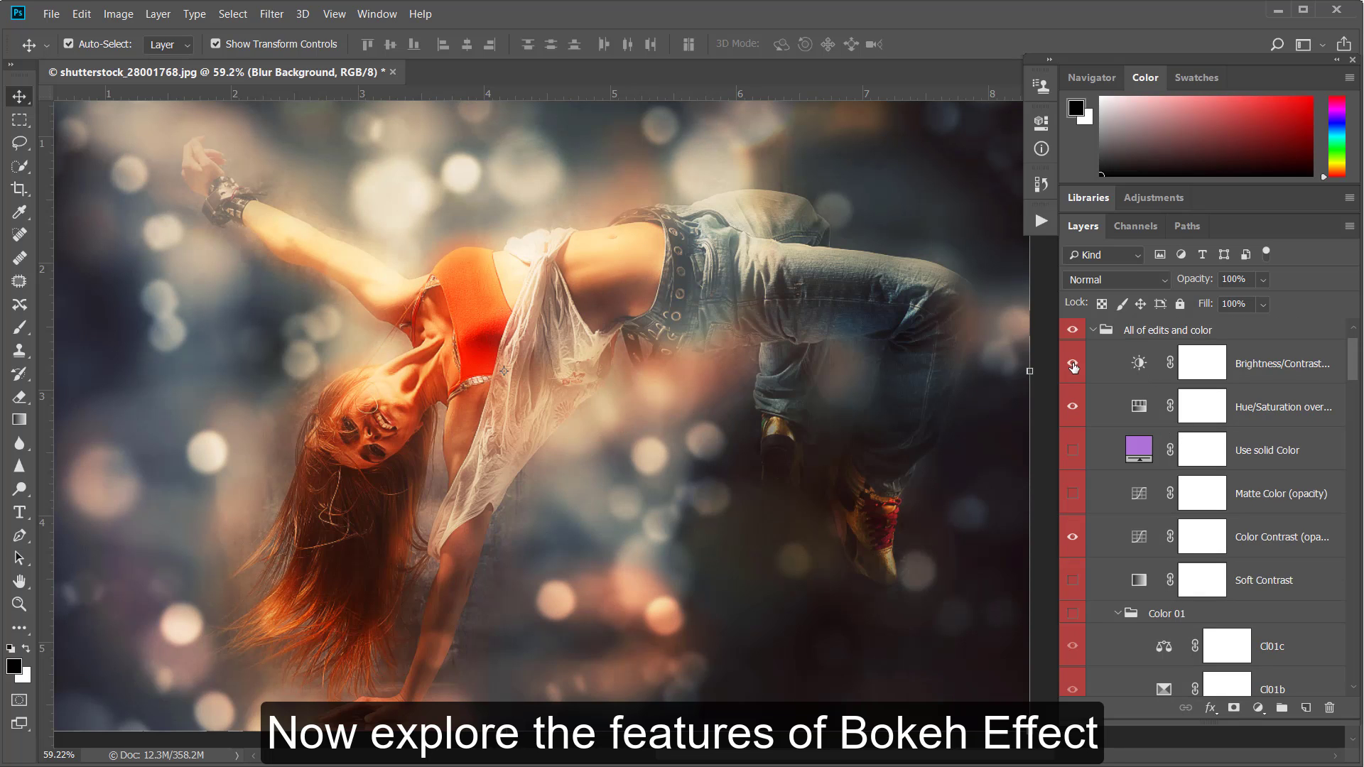
Set the Brightness/Contrast adjustment to brightness 16 and contrast 3
double_click(1139, 364)
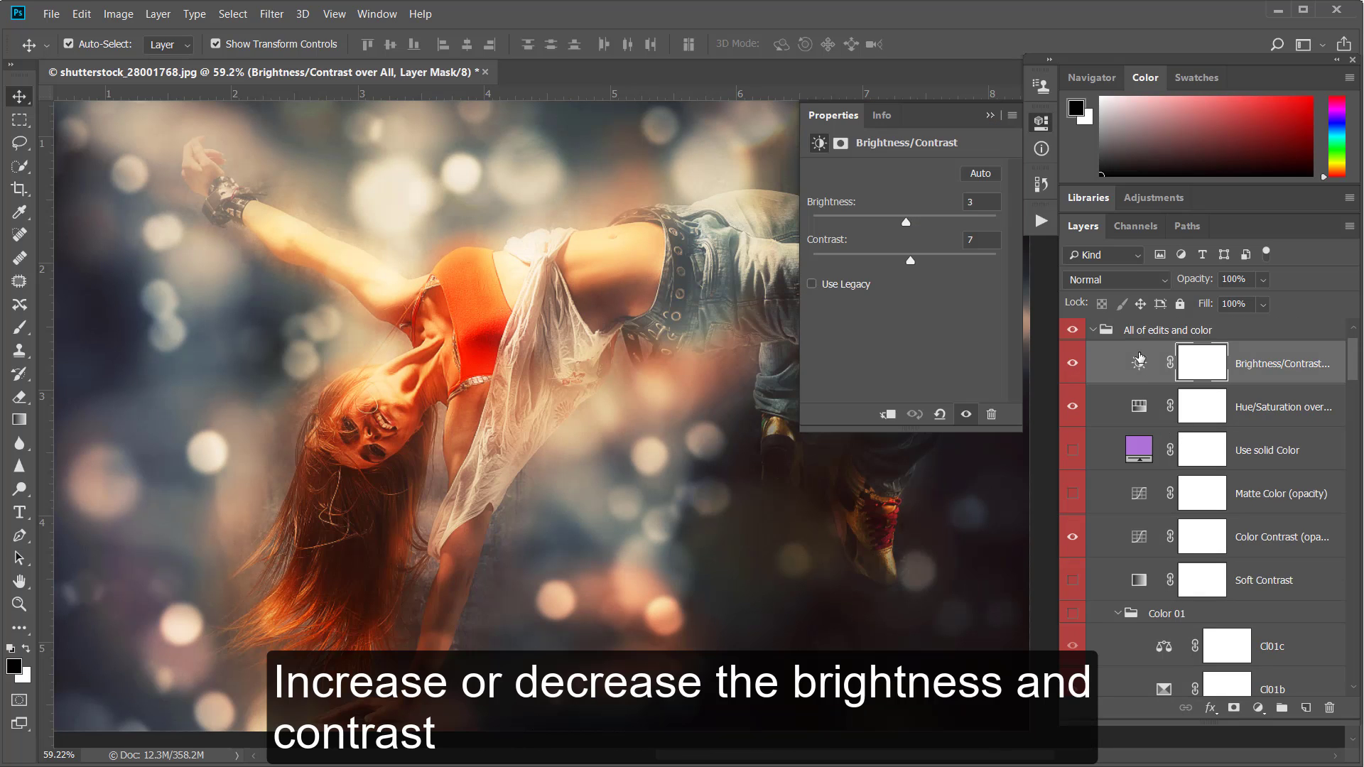
mouse_move(906, 223)
left_mouse_down()
mouse_move(923, 224)
mouse_move(863, 224)
mouse_move(961, 224)
mouse_move(915, 224)
left_mouse_up()
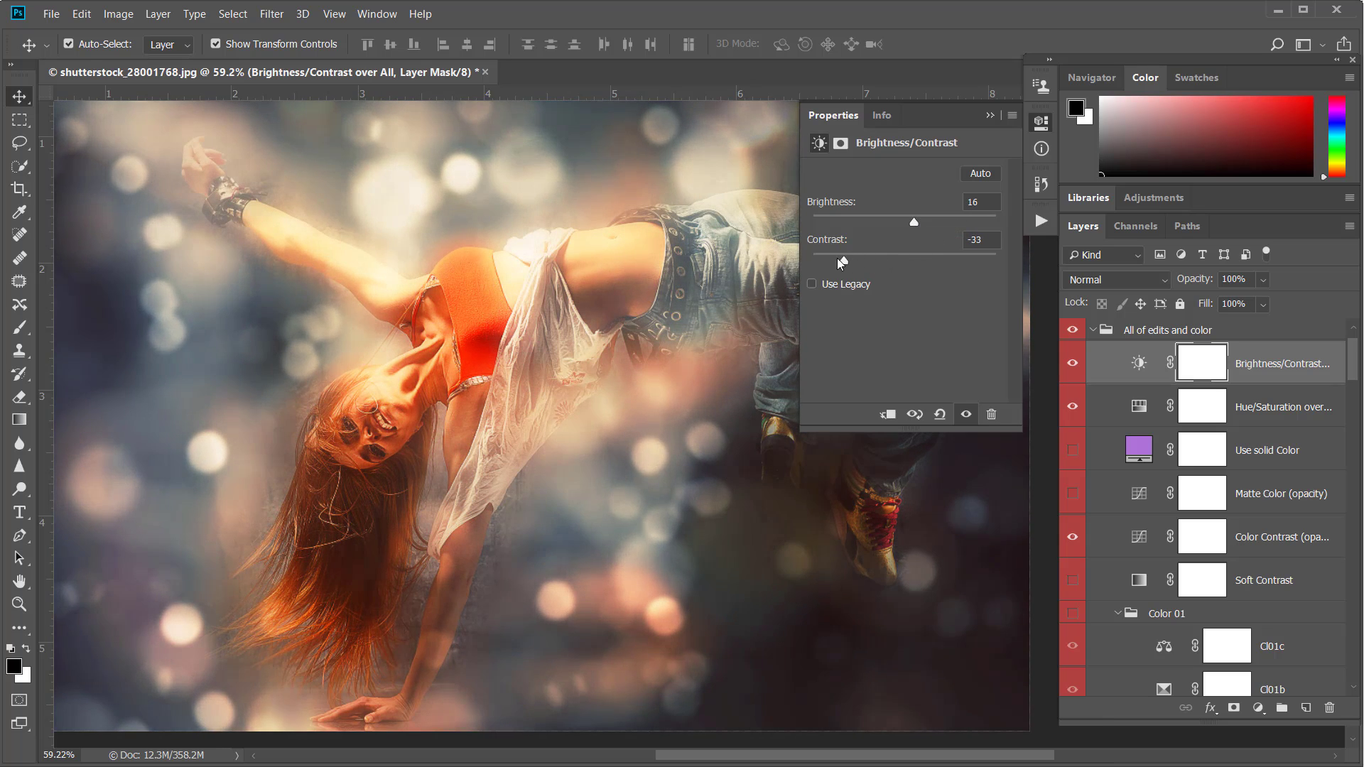
mouse_move(830, 263)
left_mouse_down()
mouse_move(983, 263)
mouse_move(911, 266)
left_mouse_up()
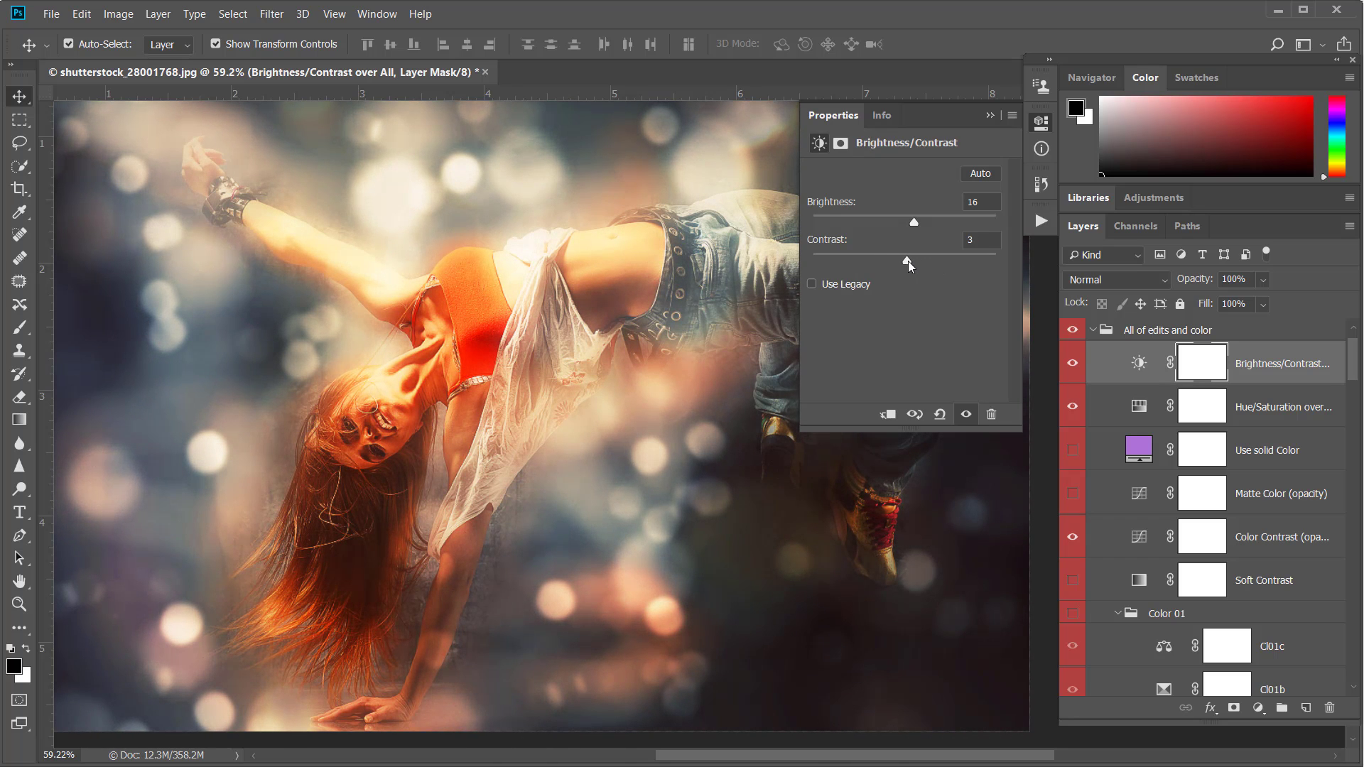
Lower the Hue/Saturation saturation slightly and turn on the Use solid Color layer
left_click(1134, 408)
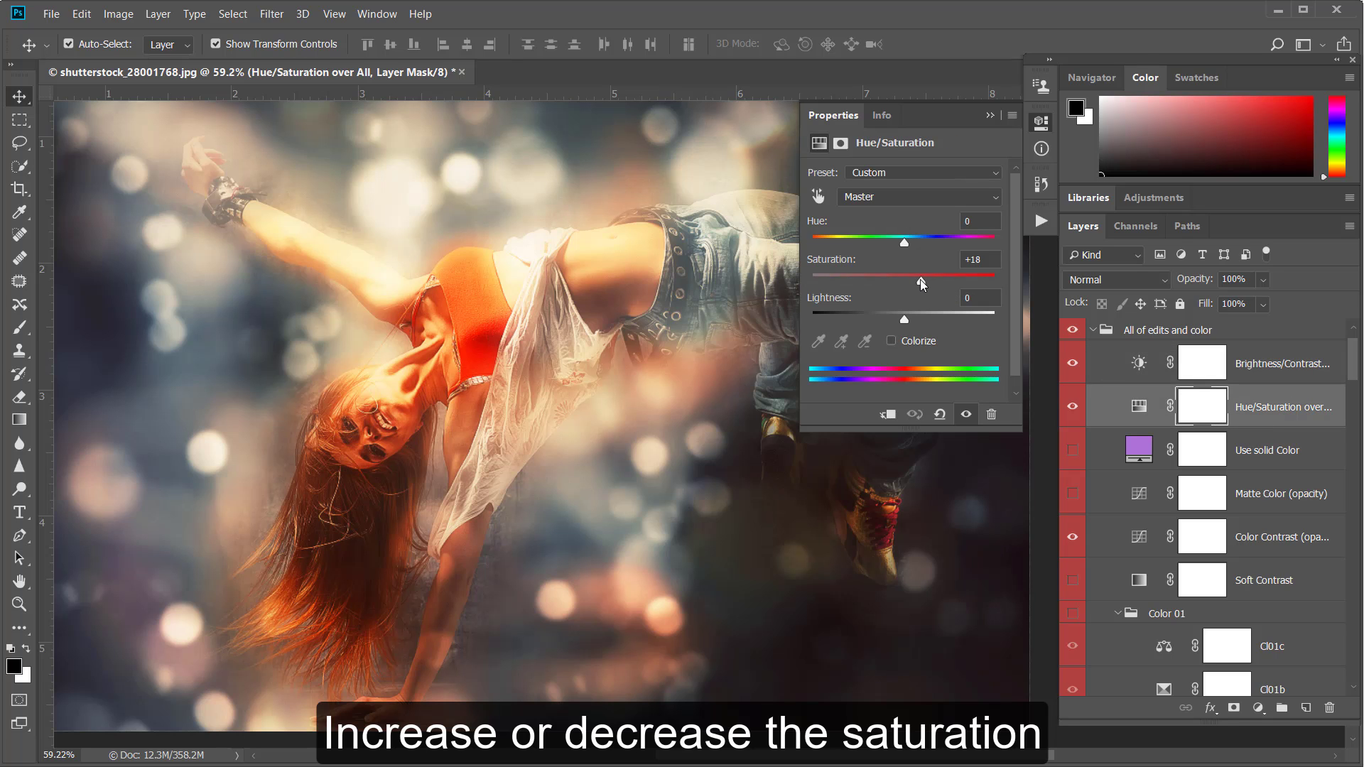
mouse_move(919, 280)
left_mouse_down()
mouse_move(863, 280)
mouse_move(911, 280)
left_mouse_up()
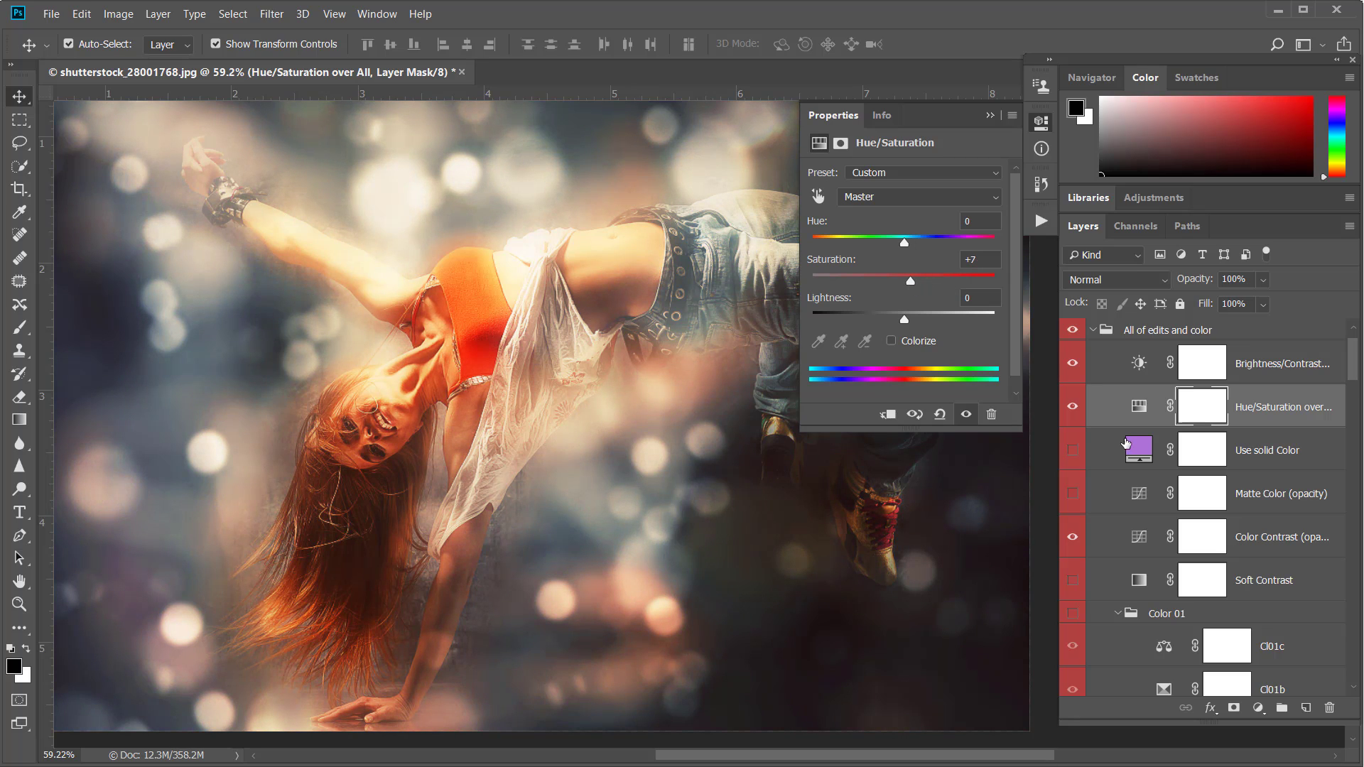
left_click(1133, 452)
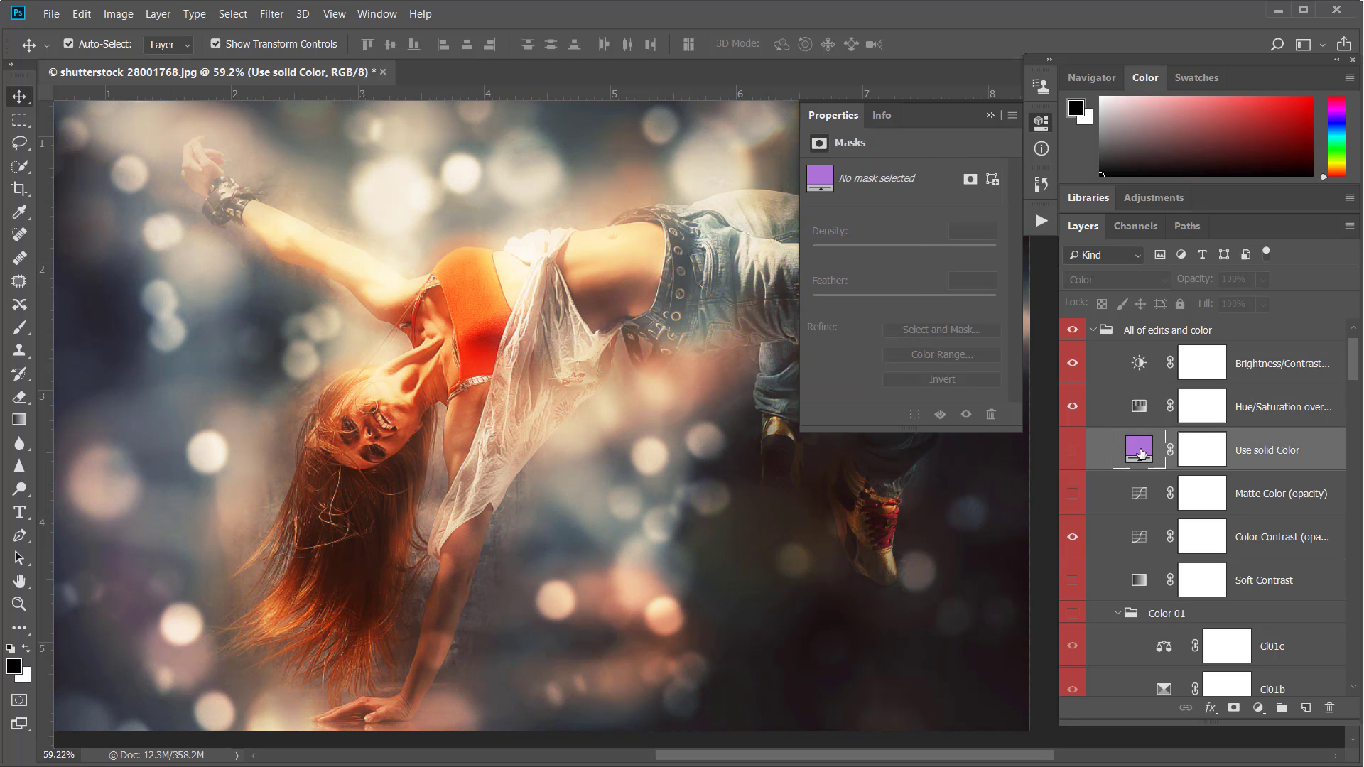
left_click(1073, 450)
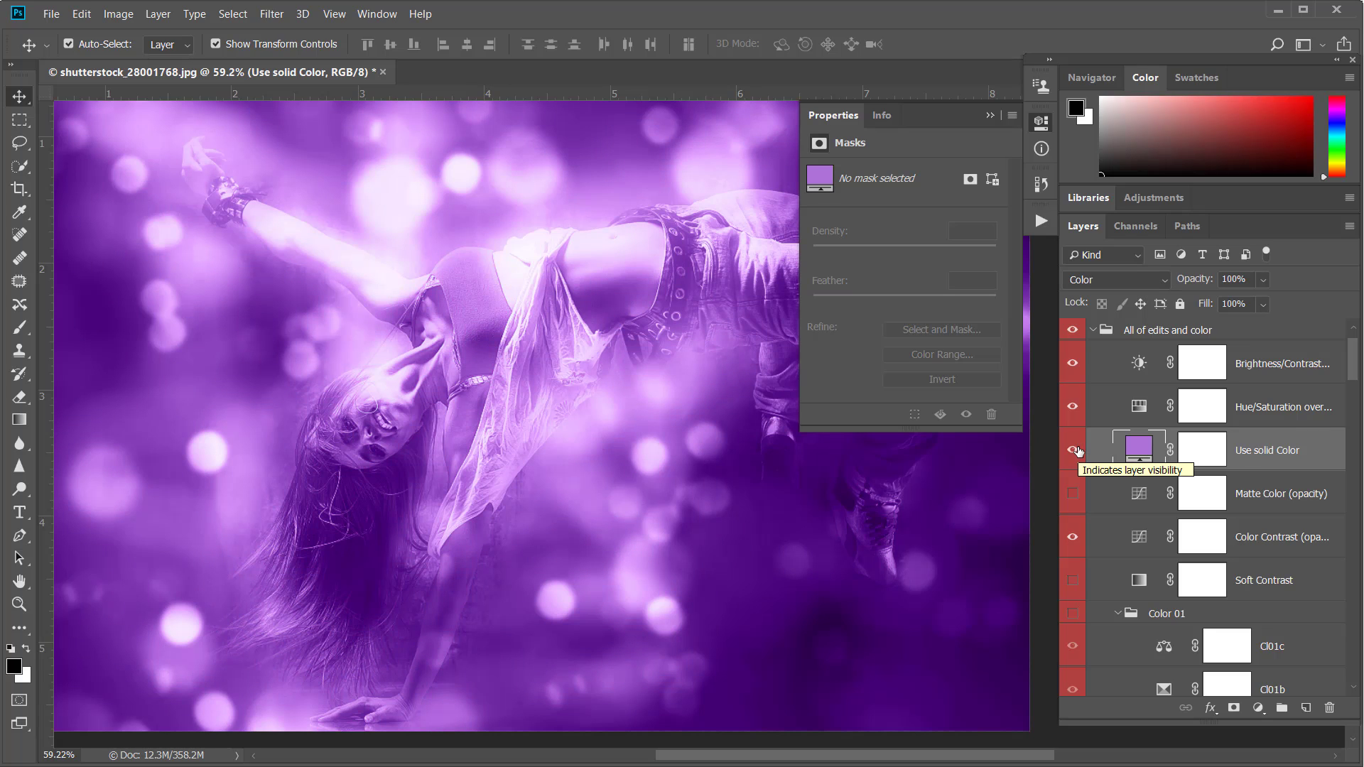
Change the Use solid Color fill to cyan 72c6d8, then hide that overlay
double_click(1143, 453)
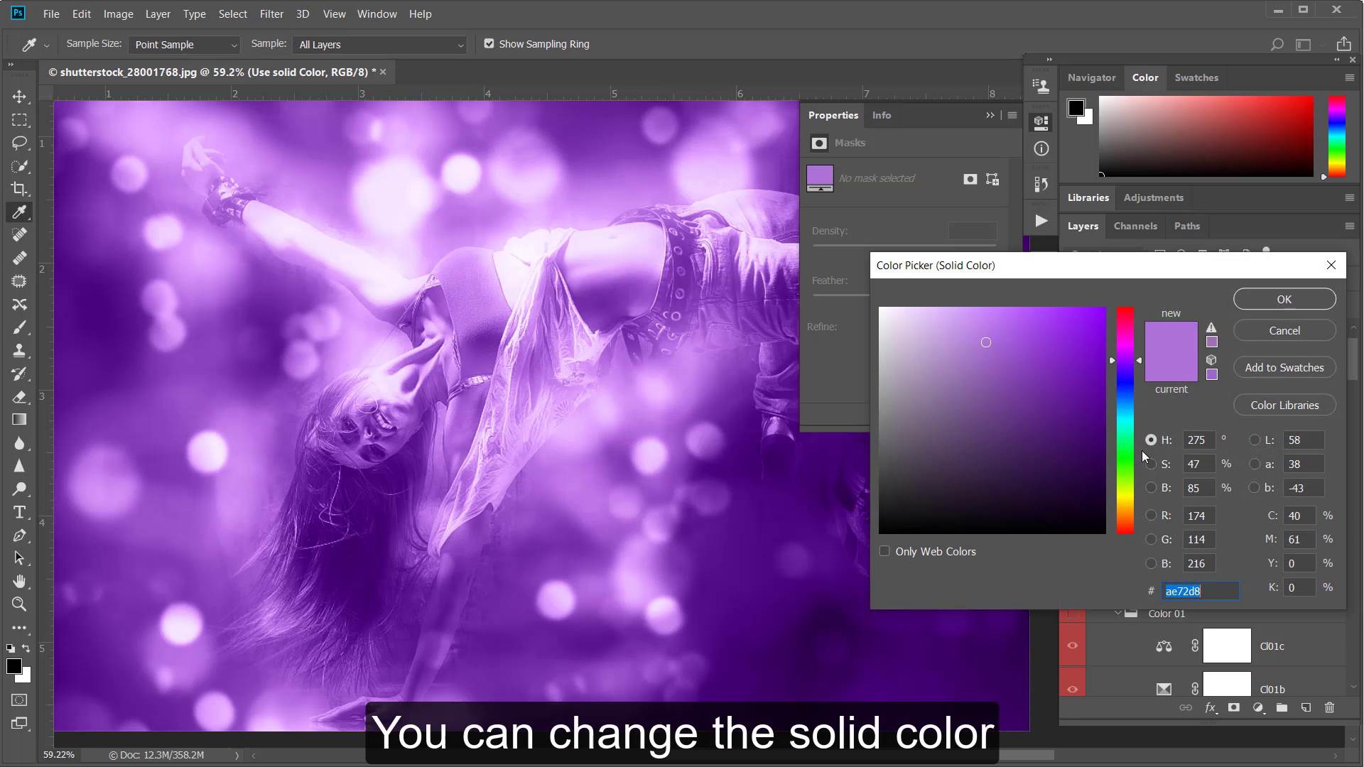
left_click(1121, 390)
left_click(1126, 415)
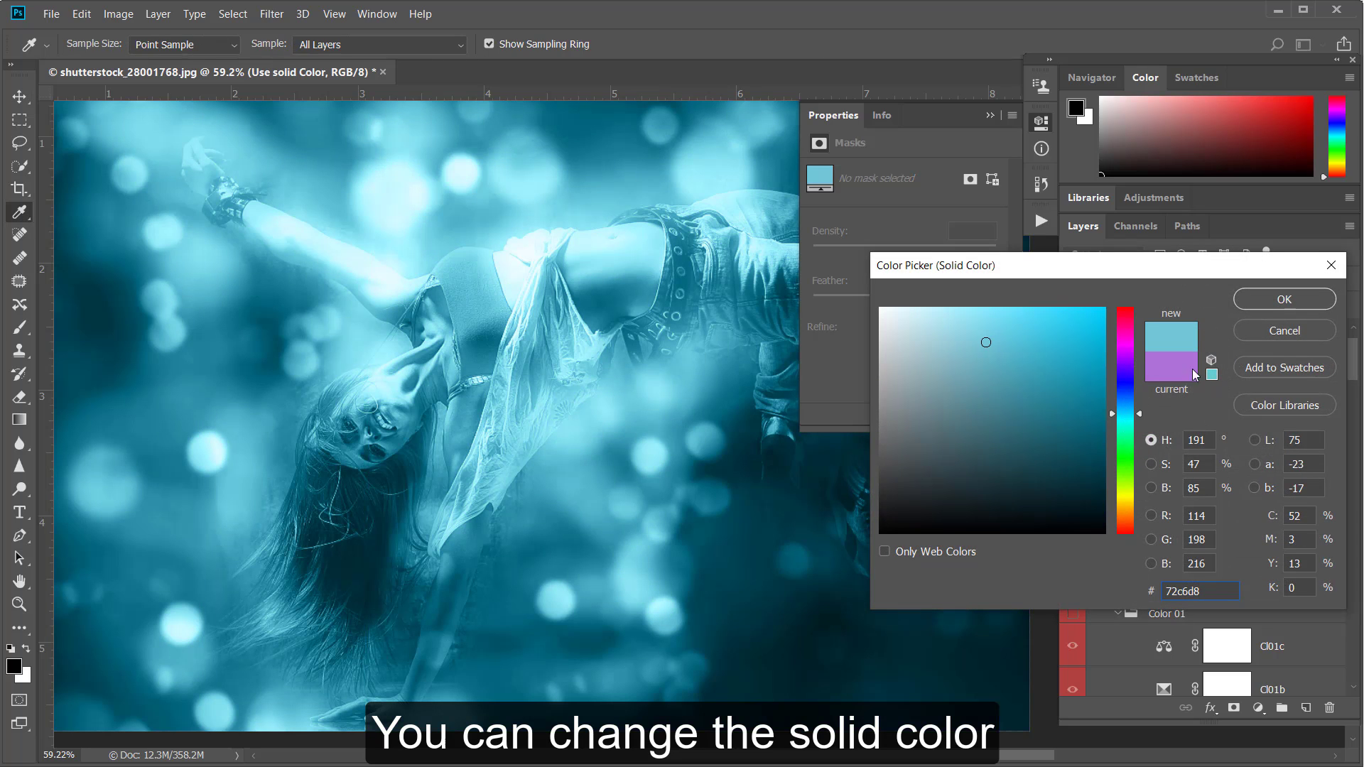
left_click(1272, 300)
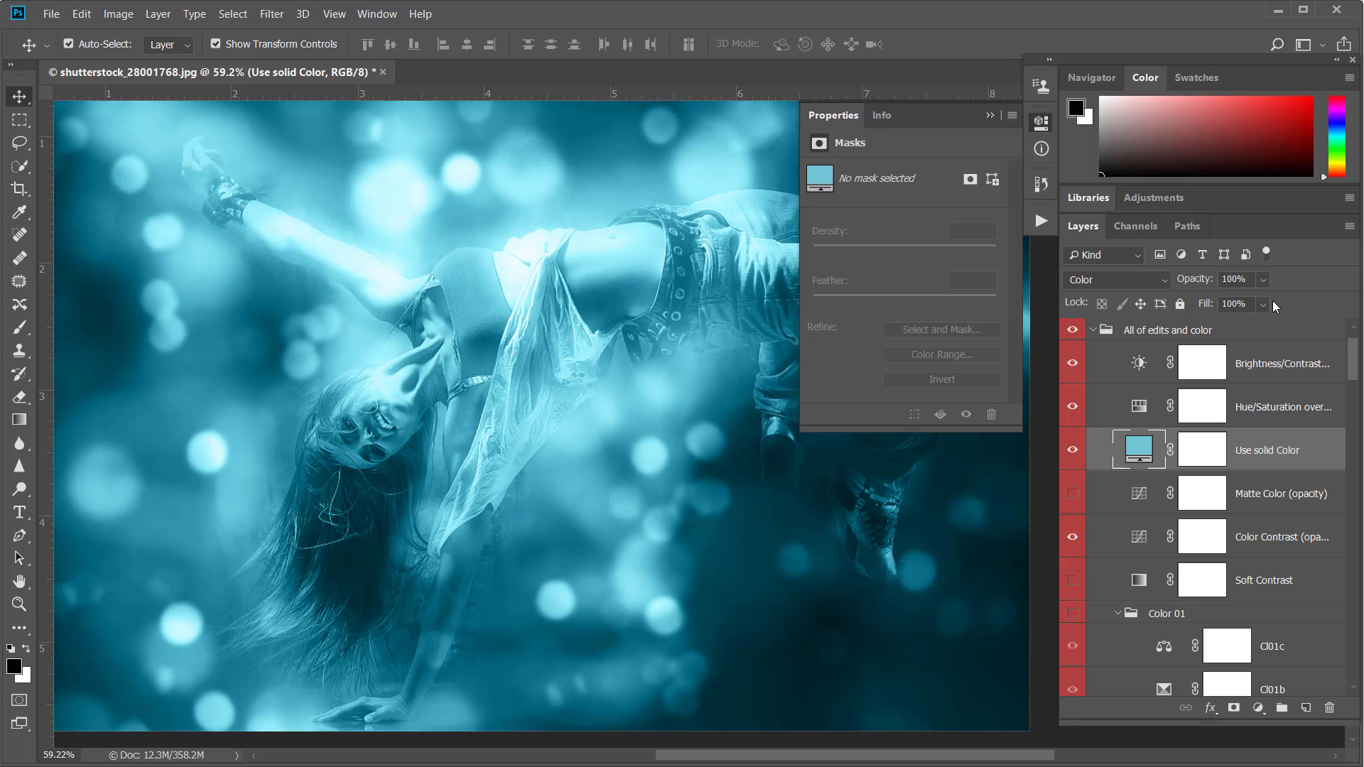
left_click(1074, 452)
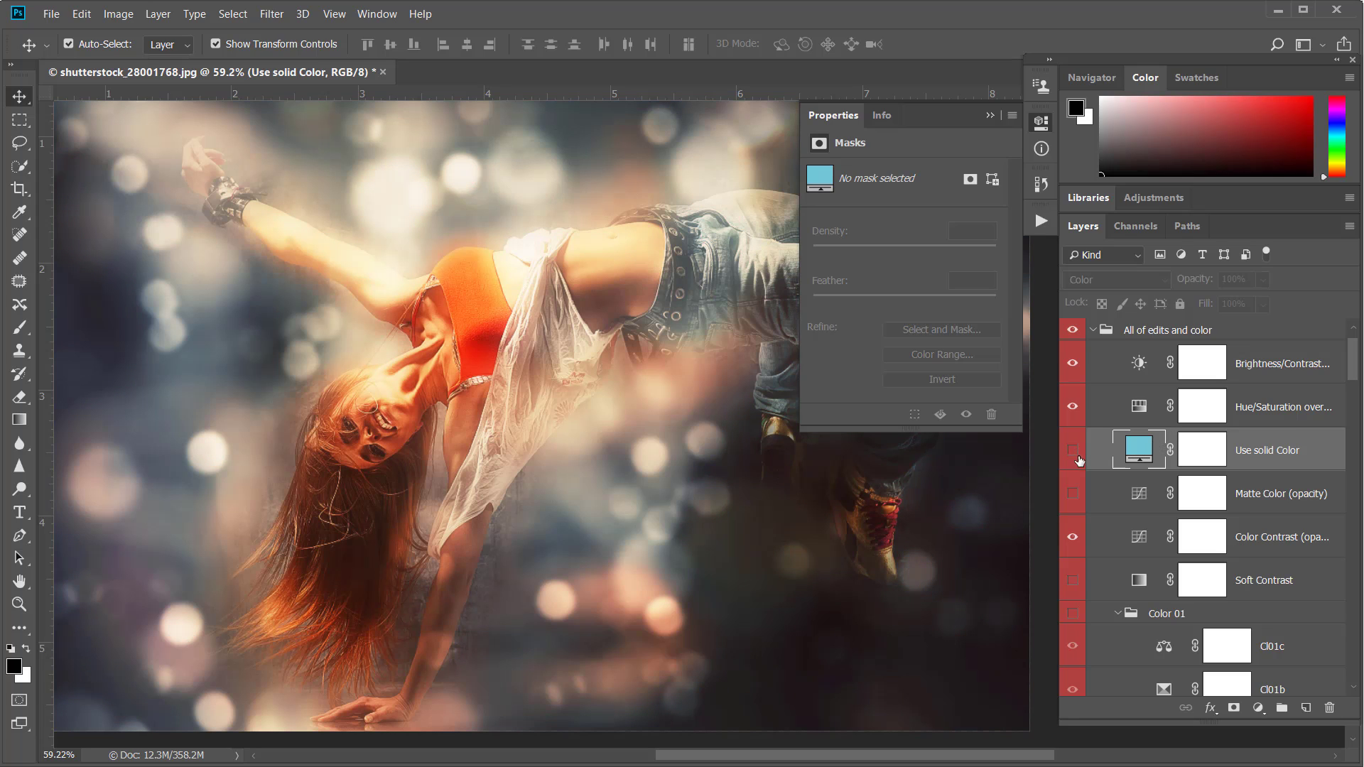
left_click(1137, 498)
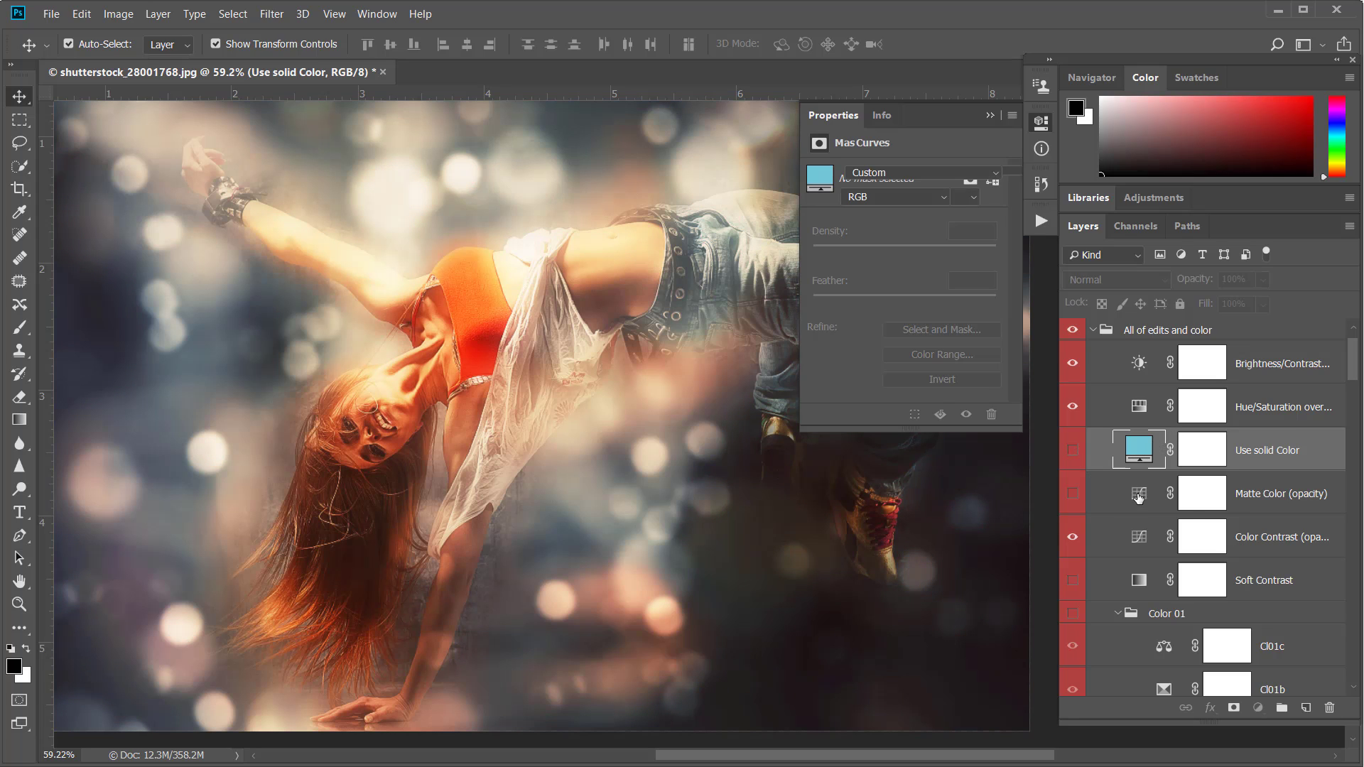
Preview Matte Color at a lower opacity, then hide it again
left_click(1072, 495)
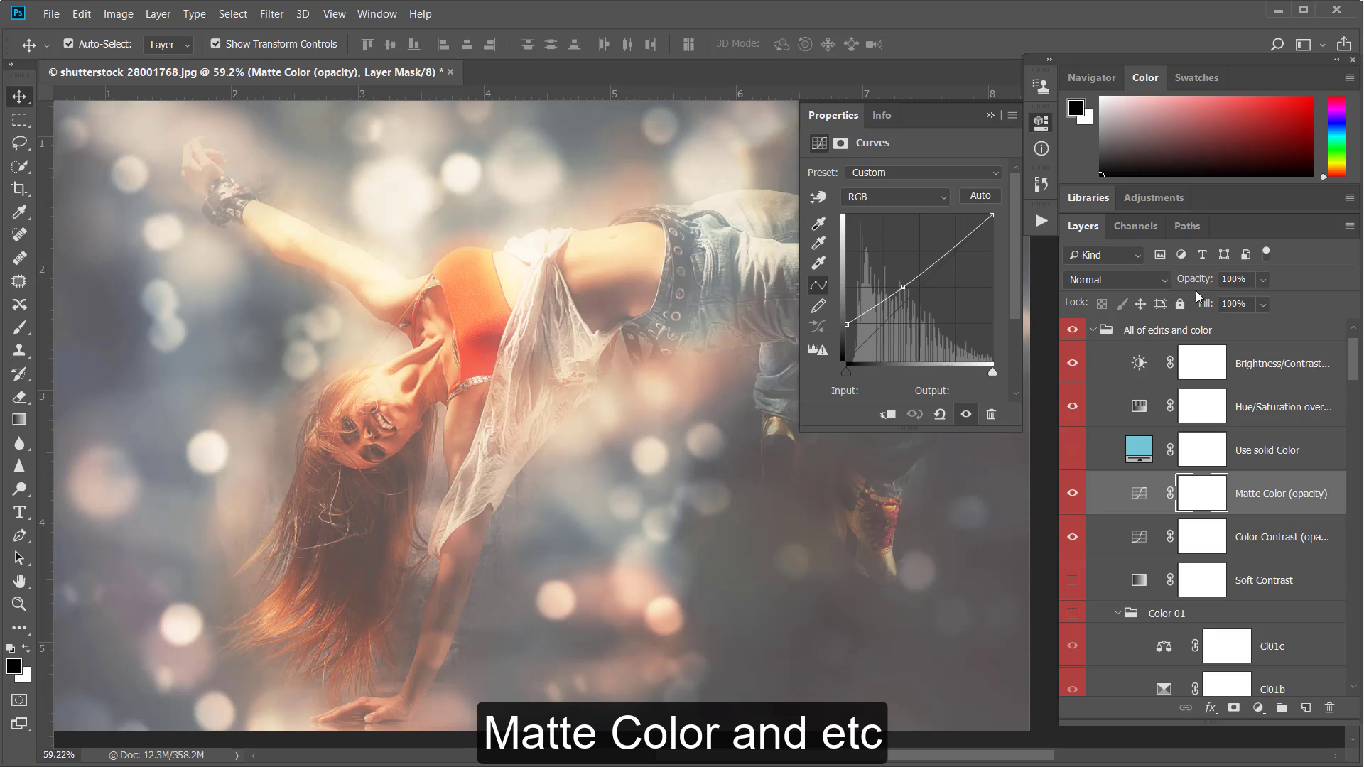
mouse_move(1195, 283)
left_mouse_down()
mouse_move(1090, 280)
mouse_move(1108, 282)
left_mouse_up()
scroll(1218, 401, "down", 2)
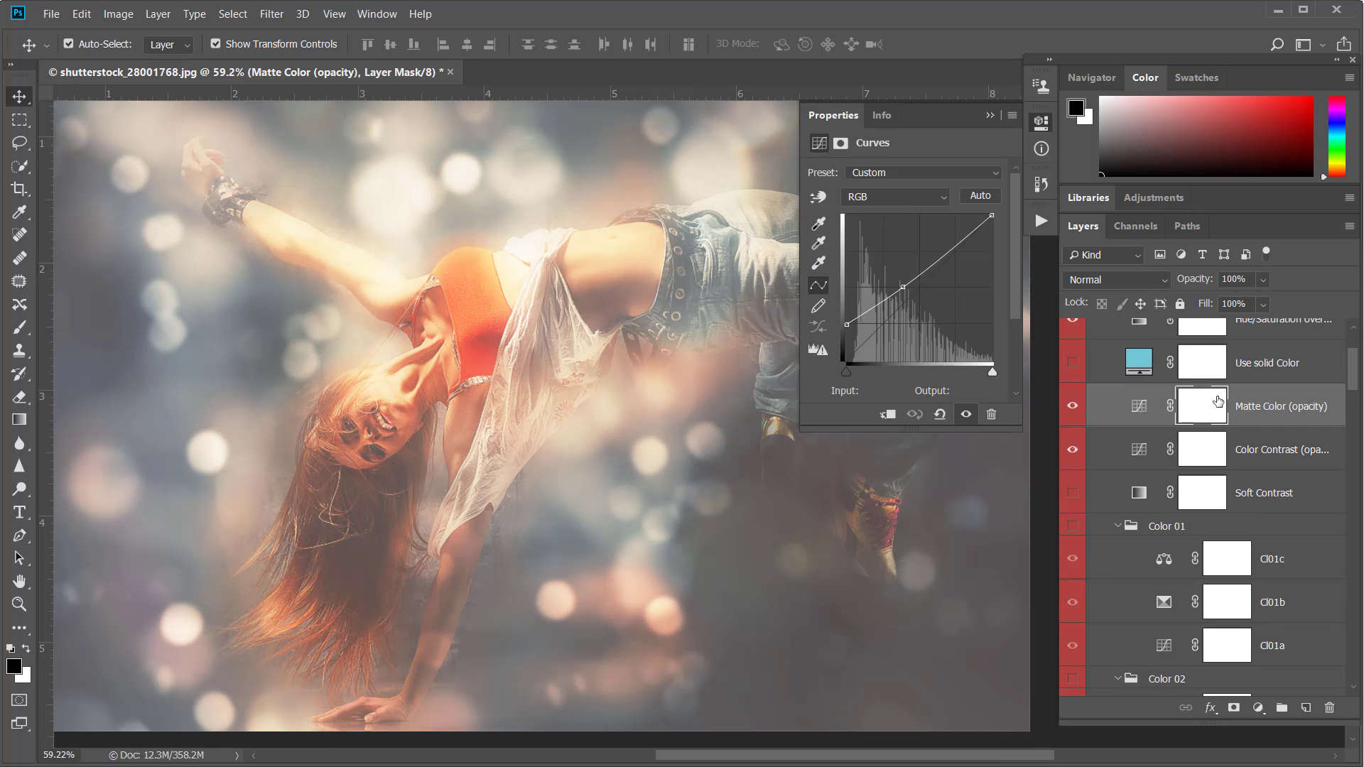
left_click(1072, 407)
Raise the Color Contrast layer's opacity to 71%
left_click(1145, 456)
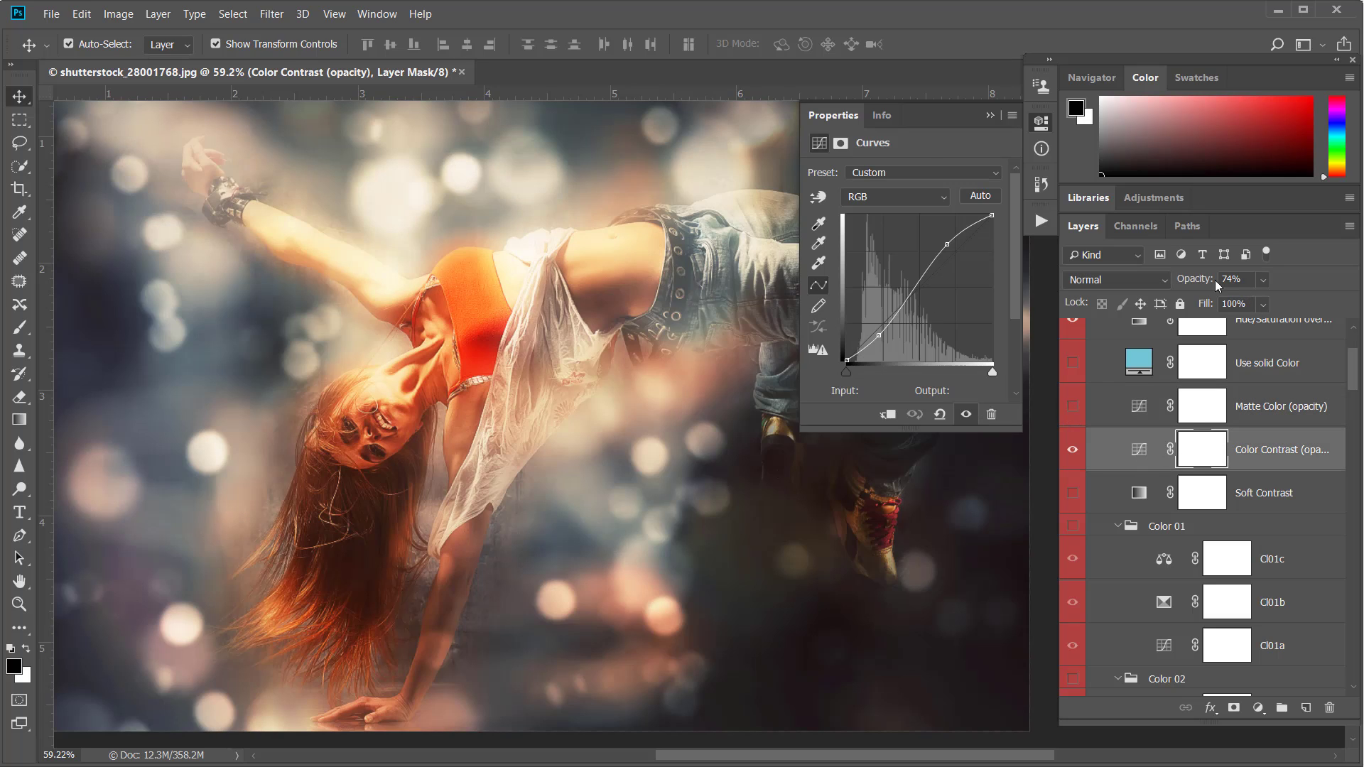
mouse_move(1200, 283)
left_mouse_down()
mouse_move(1355, 281)
mouse_move(1200, 276)
left_mouse_up()
scroll(1215, 432, "down", 2)
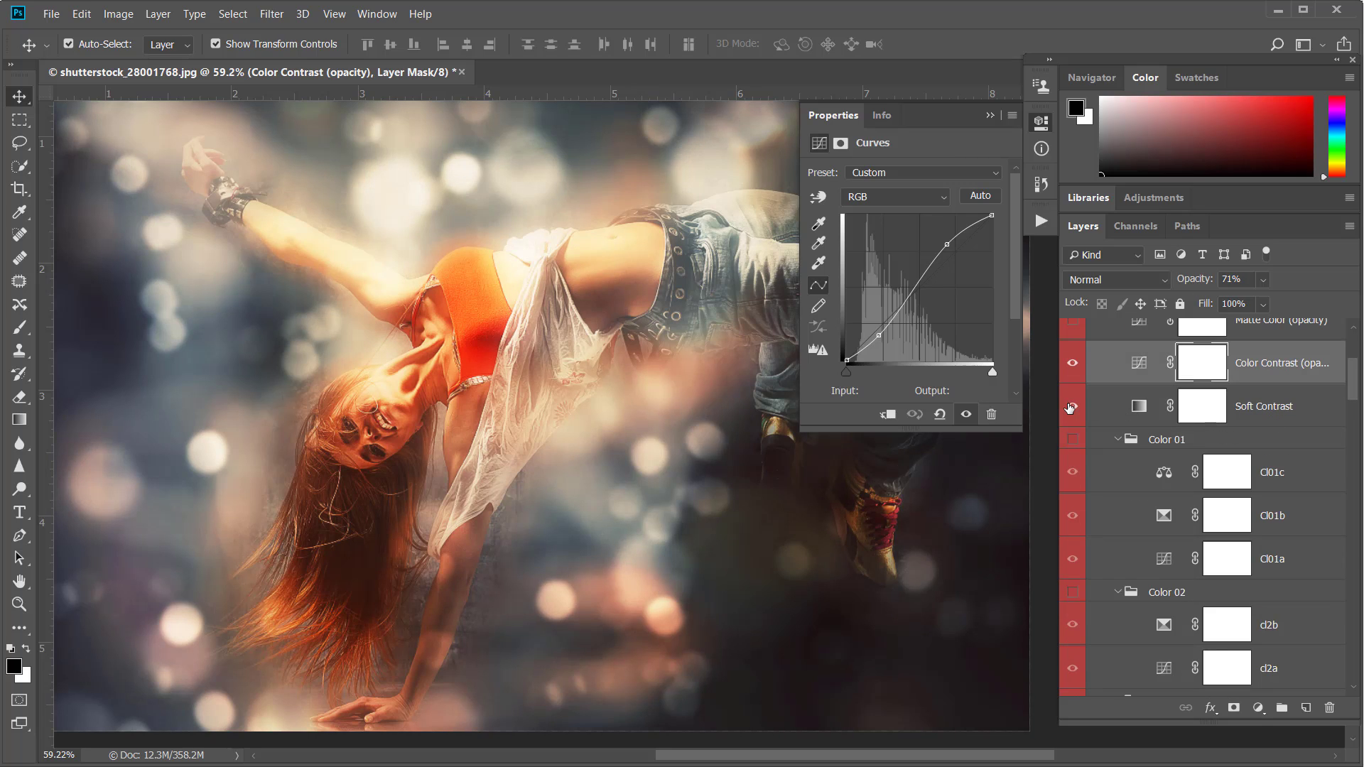
Set the Soft Contrast layer to 12% opacity and close the Properties panel
left_click(1137, 409)
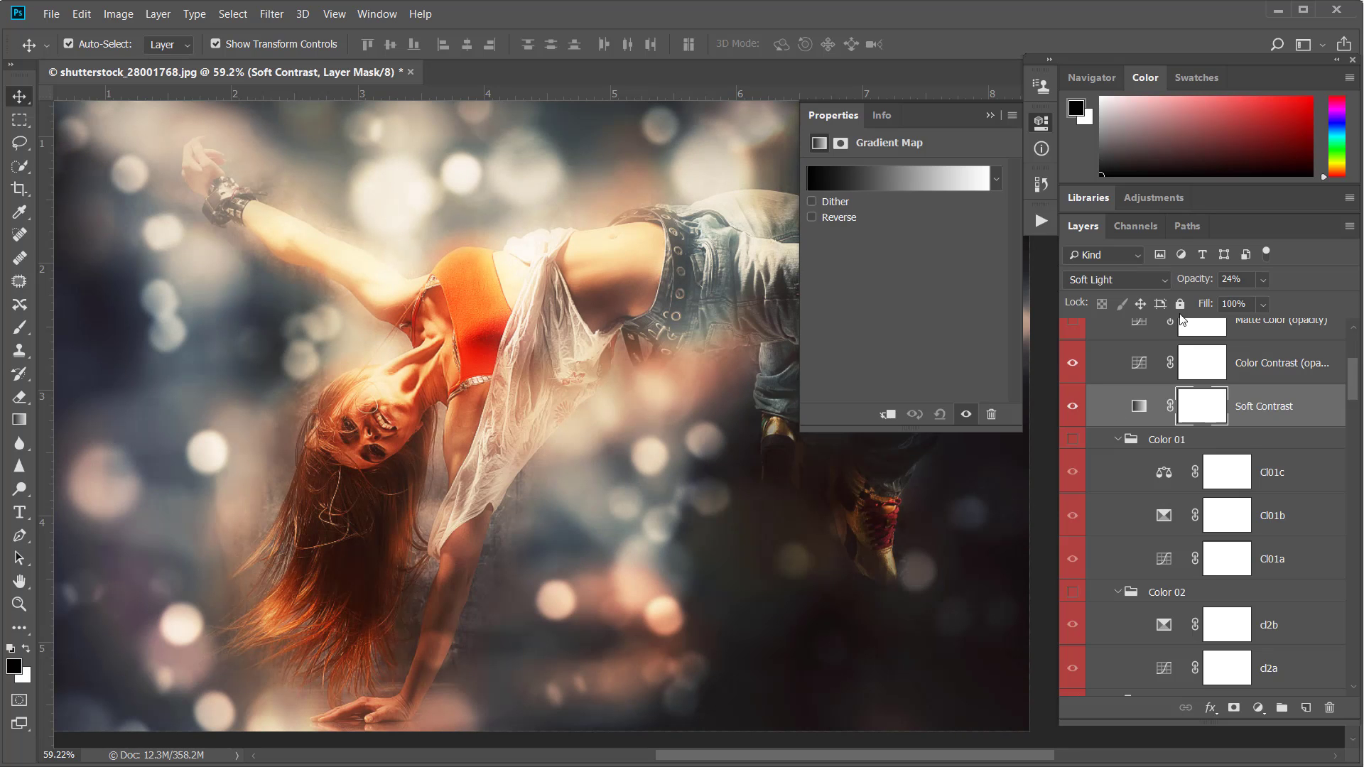
mouse_move(1194, 281)
left_mouse_down()
mouse_move(1321, 284)
mouse_move(1151, 283)
left_mouse_up()
left_click_drag(1150, 283, 1146, 283)
scroll(1149, 495, "down", 1)
scroll(1149, 496, "down", 5)
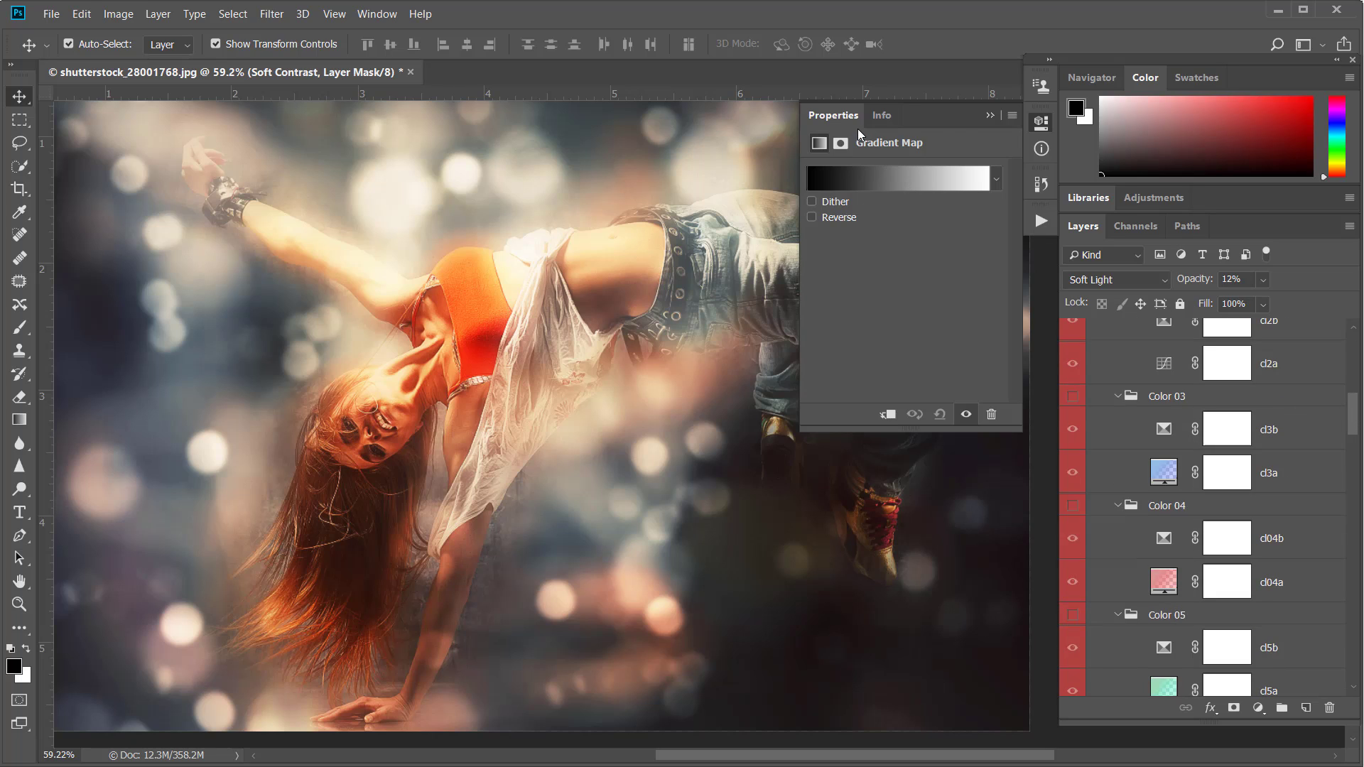
left_click(991, 116)
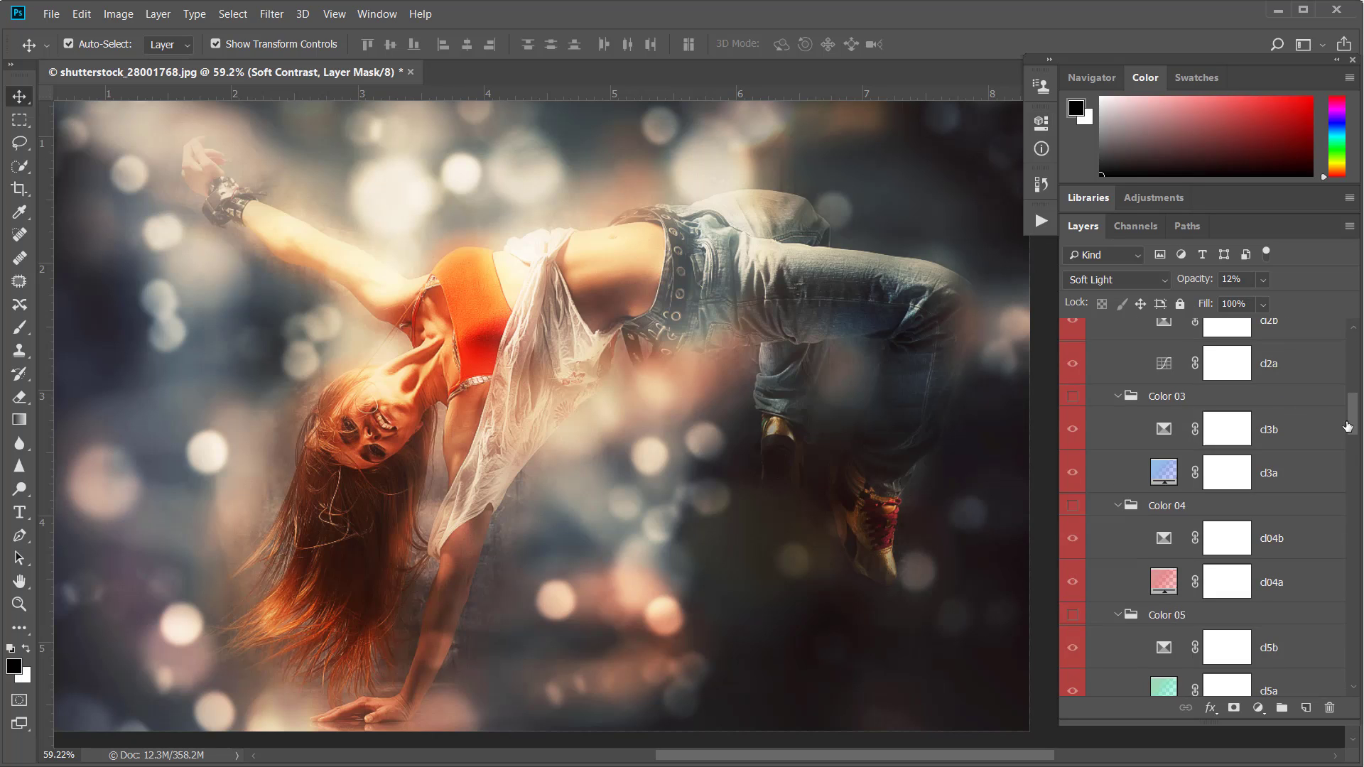
left_click_drag(1355, 426, 1353, 650)
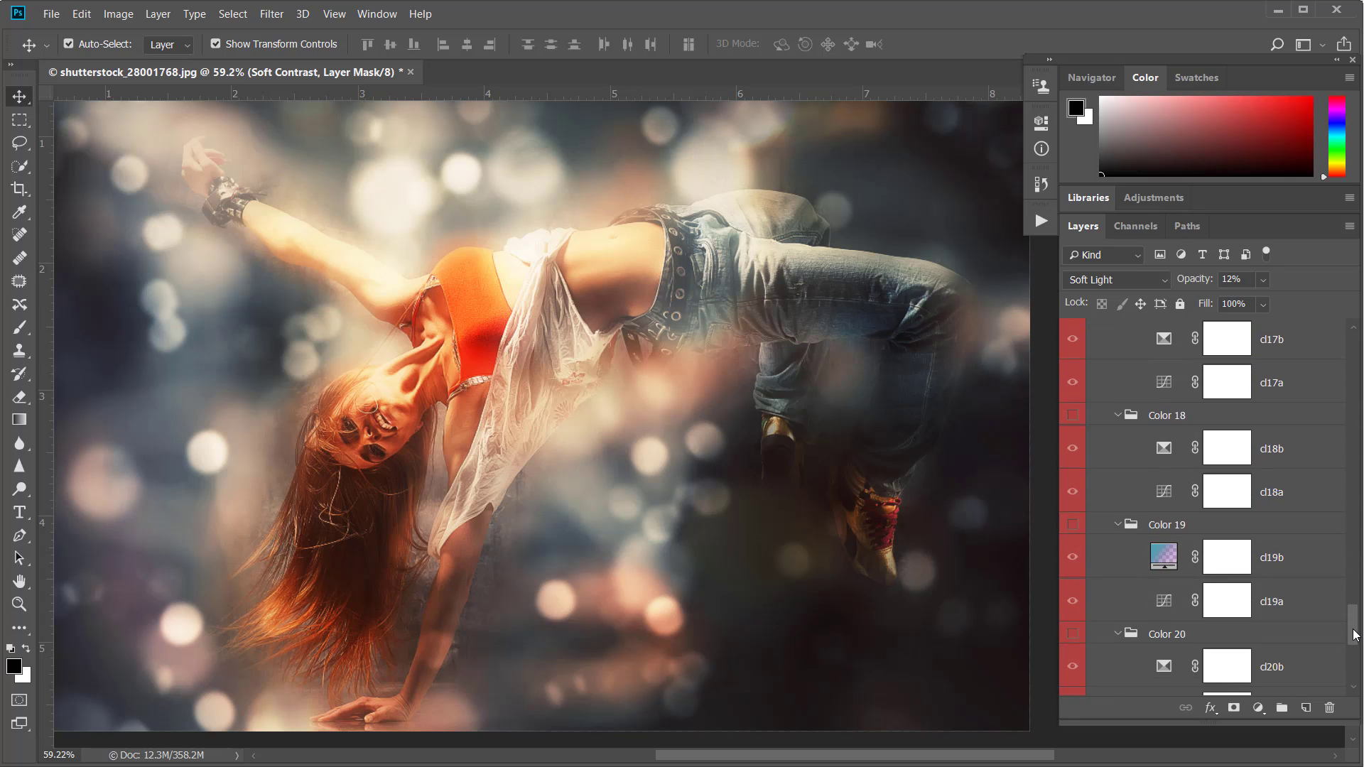
scroll(1320, 625, "down", 1)
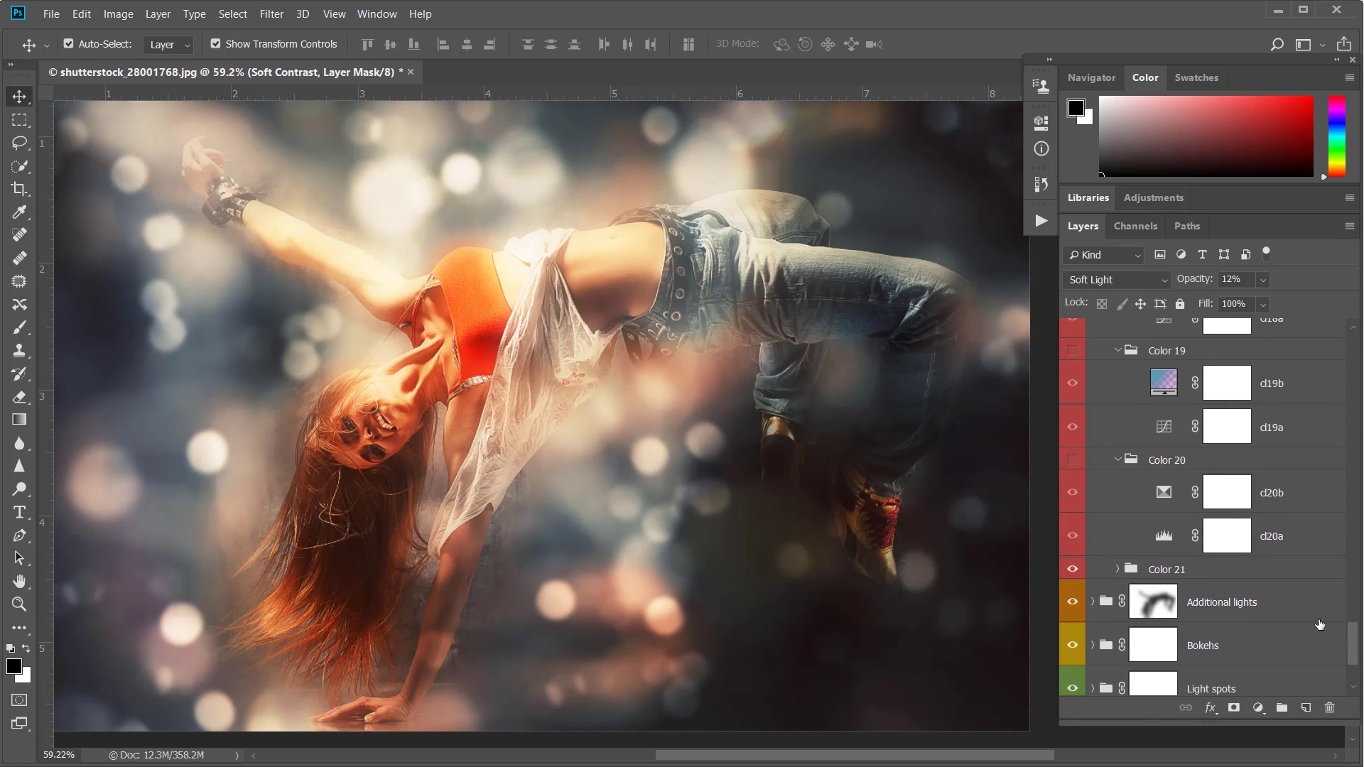
left_click(1071, 570)
left_click(1073, 460)
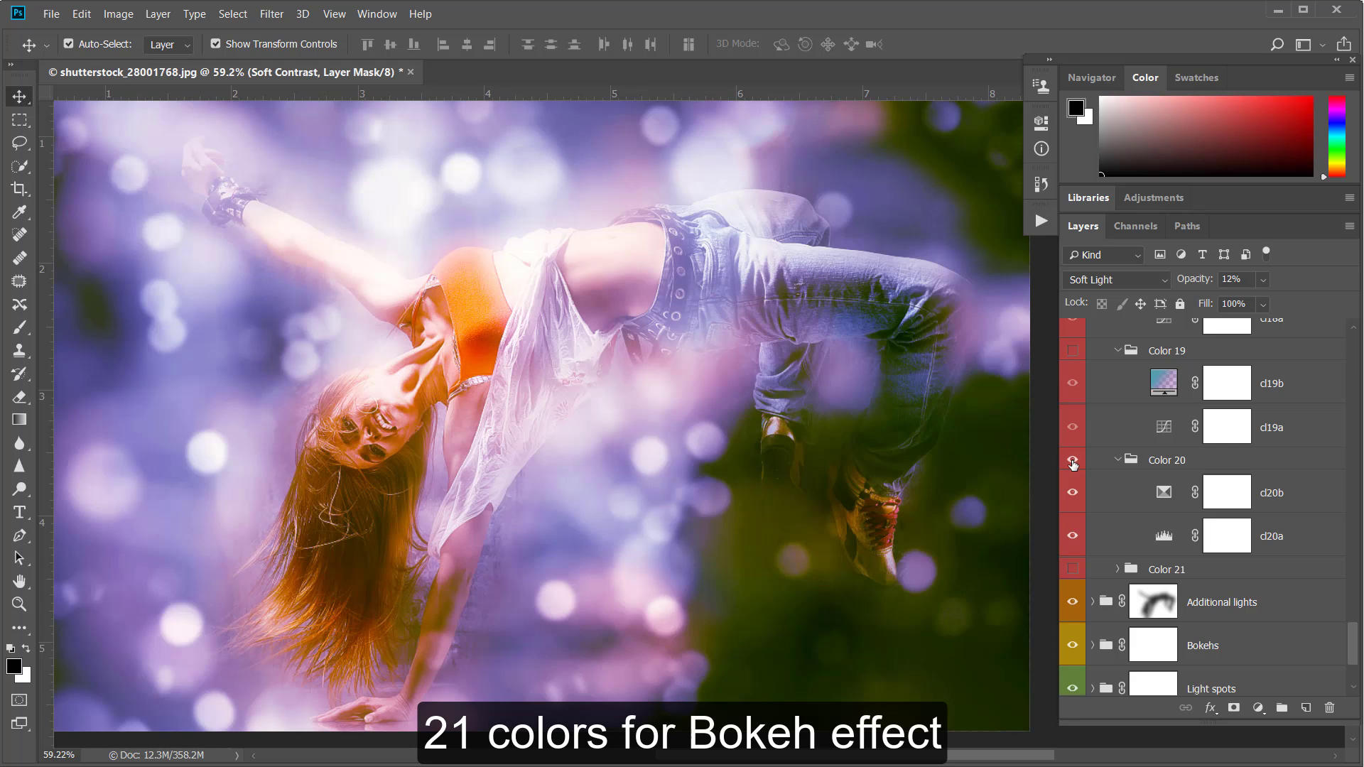
left_click(1073, 461)
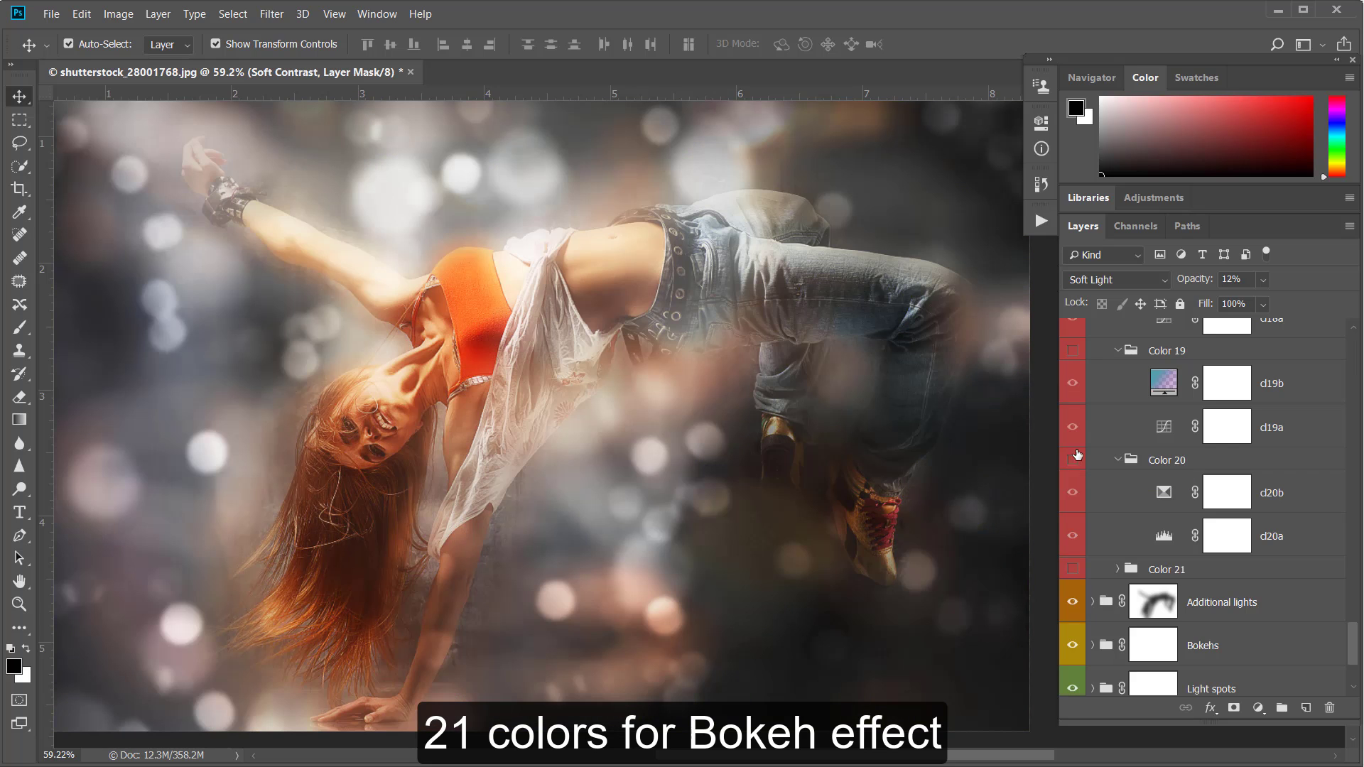
left_click(1073, 351)
left_click(1073, 351)
scroll(1074, 426, "up", 2)
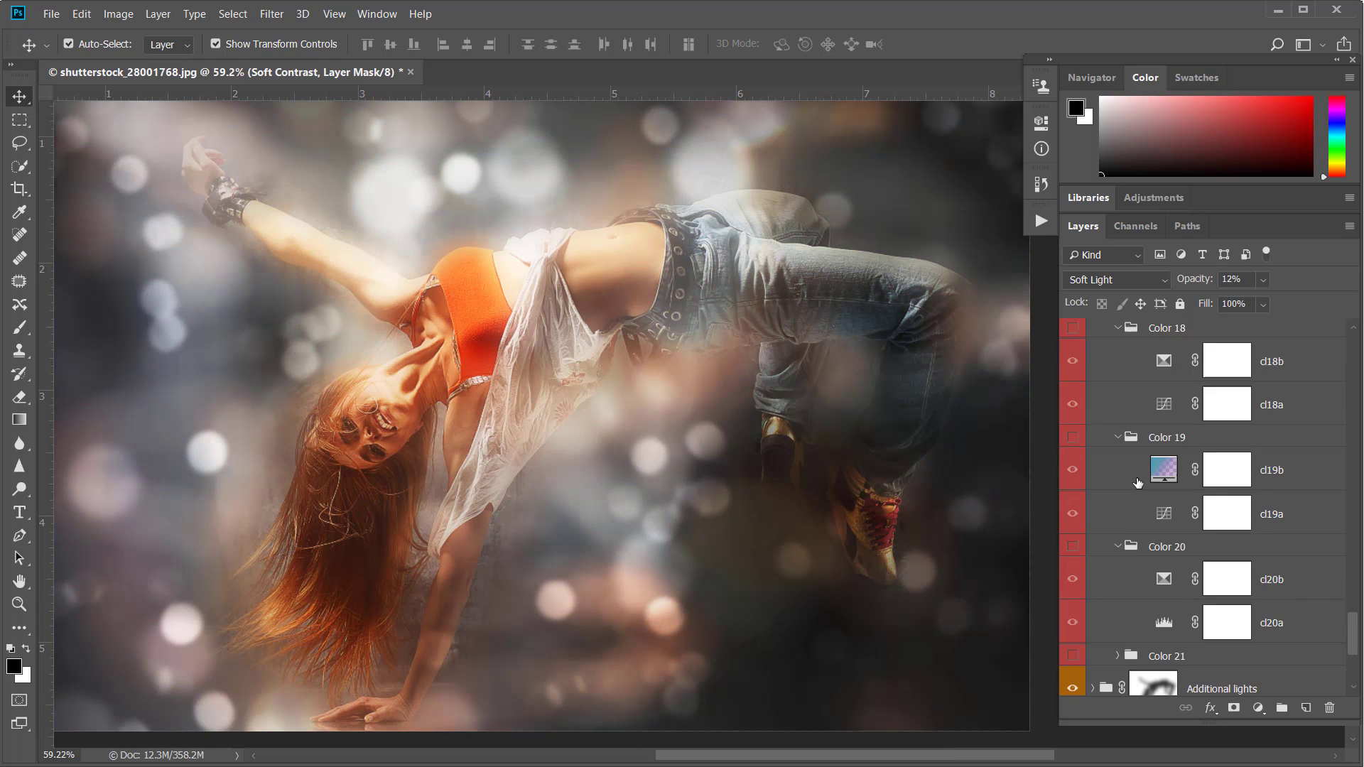
scroll(1076, 483, "up", 1)
left_click(1073, 501)
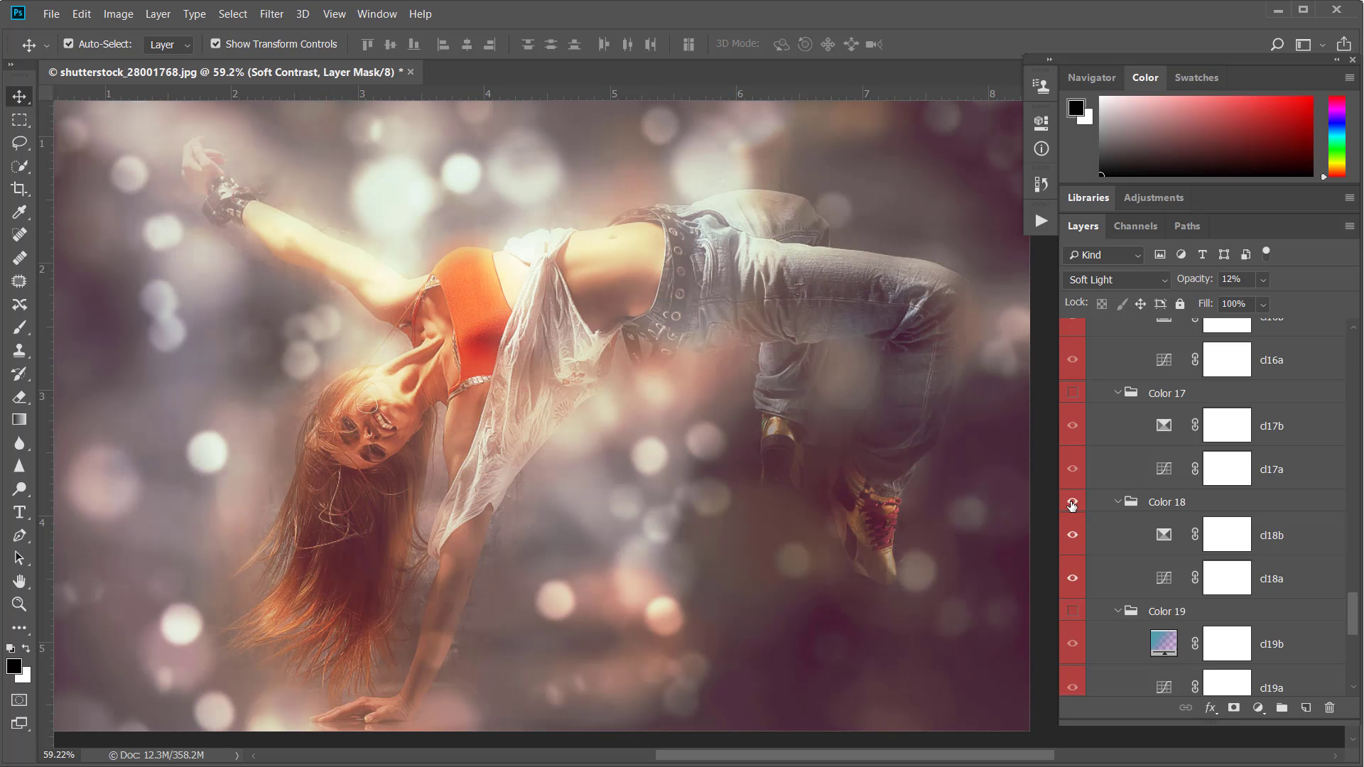
left_click(1072, 505)
left_click(1074, 393)
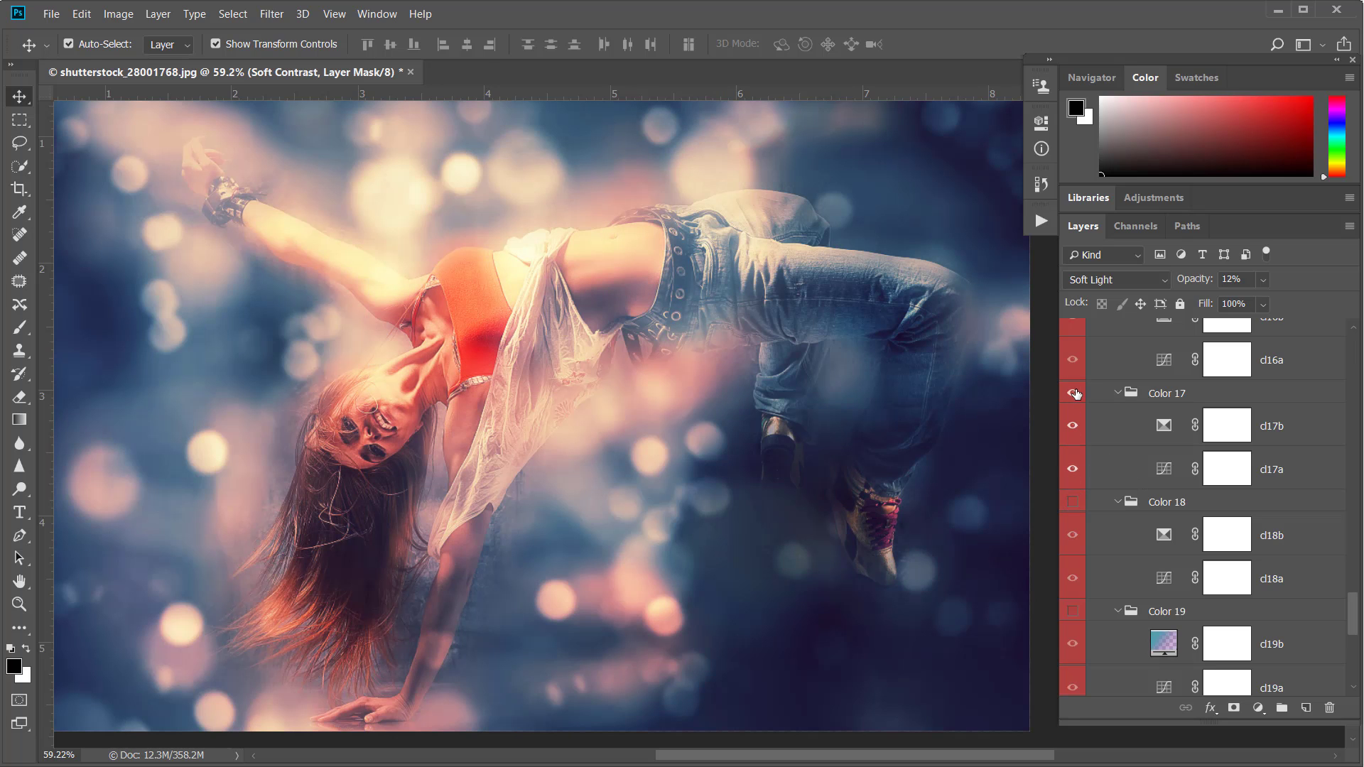
left_click(1075, 393)
scroll(1168, 533, "up", 2)
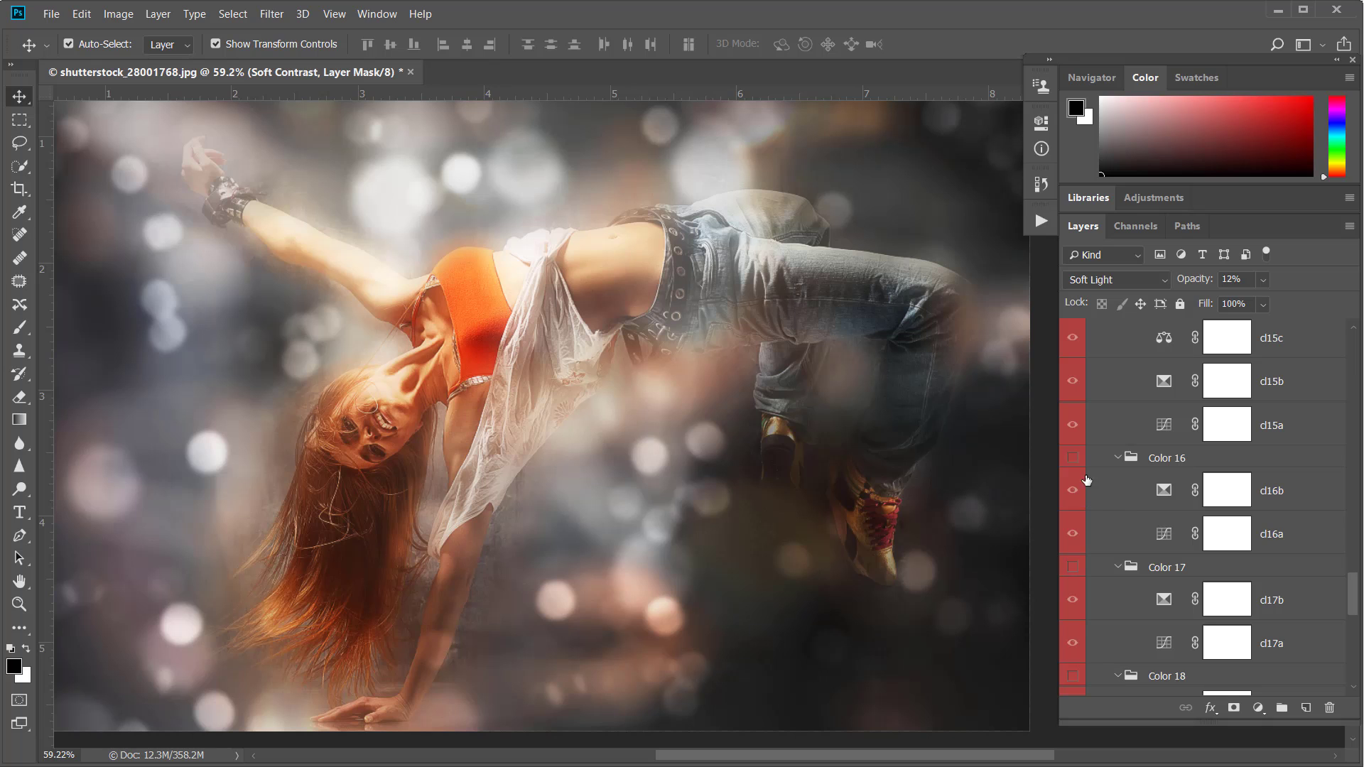
left_click(1073, 458)
left_click(1074, 459)
scroll(1079, 469, "up", 3)
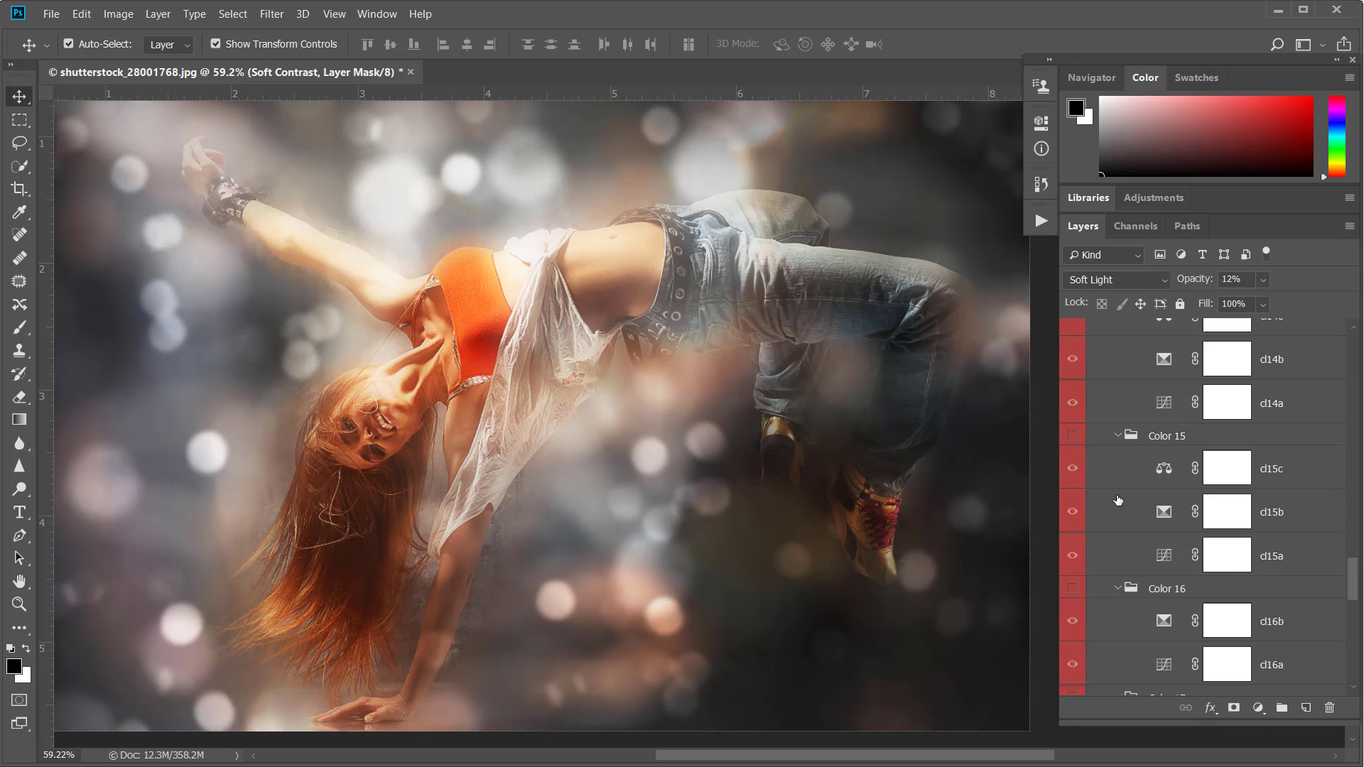
left_click(1073, 437)
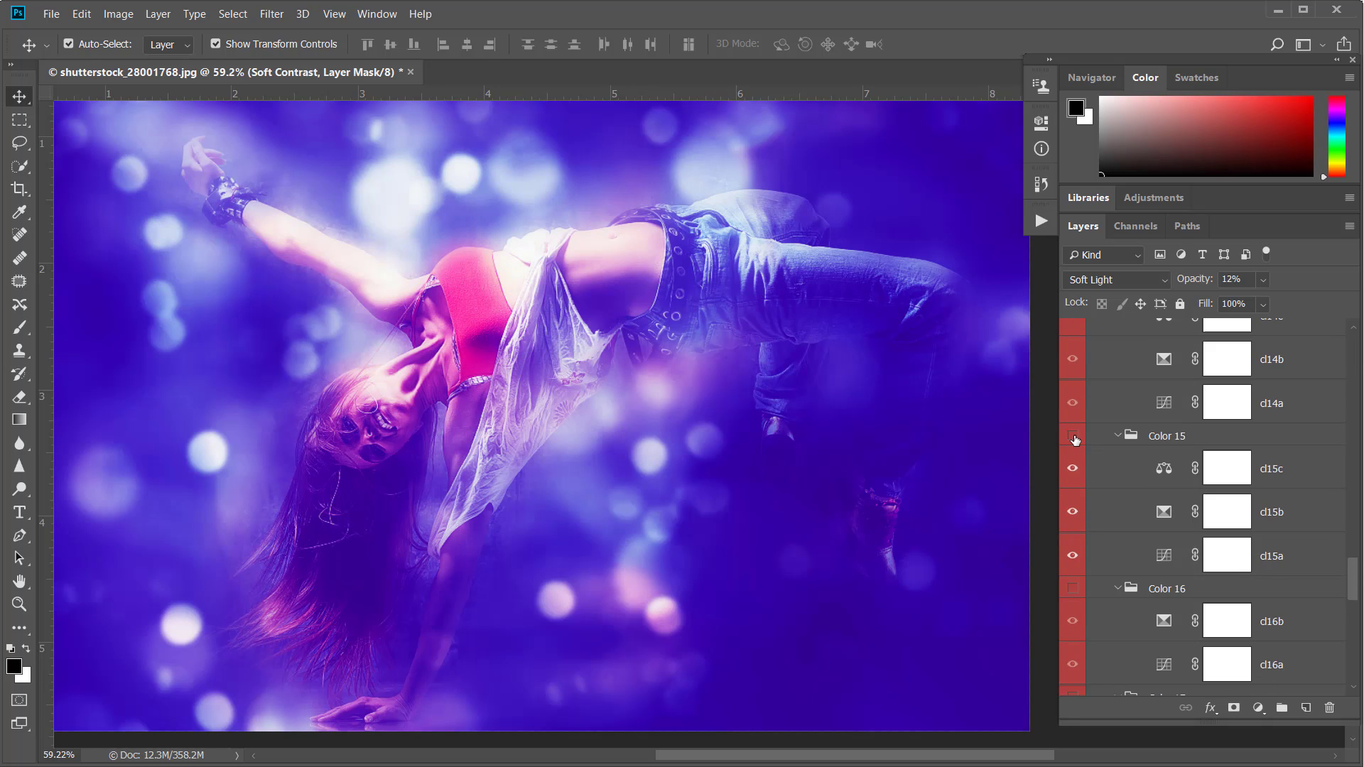
left_click(1073, 437)
scroll(1075, 440, "up", 3)
left_click(1073, 414)
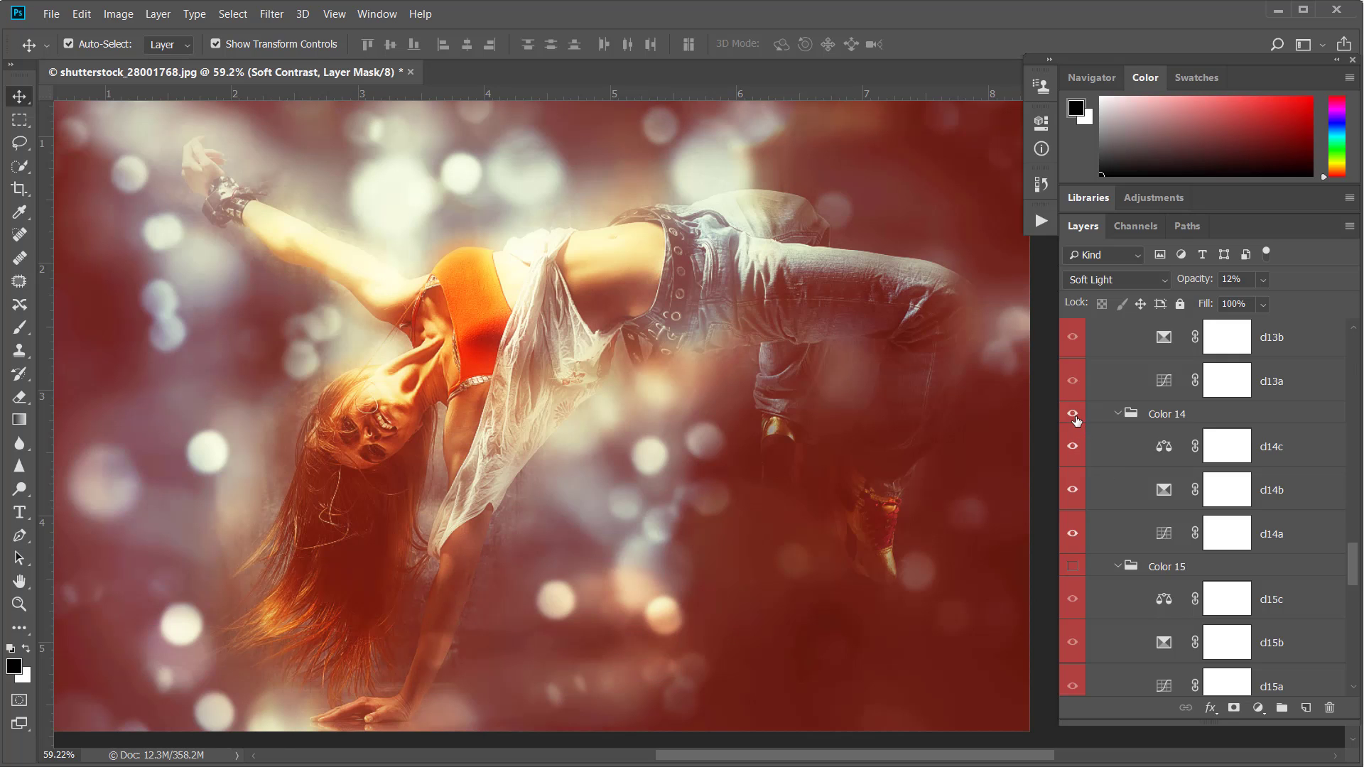
scroll(1102, 469, "up", 5)
scroll(1120, 504, "up", 5)
scroll(1130, 527, "up", 5)
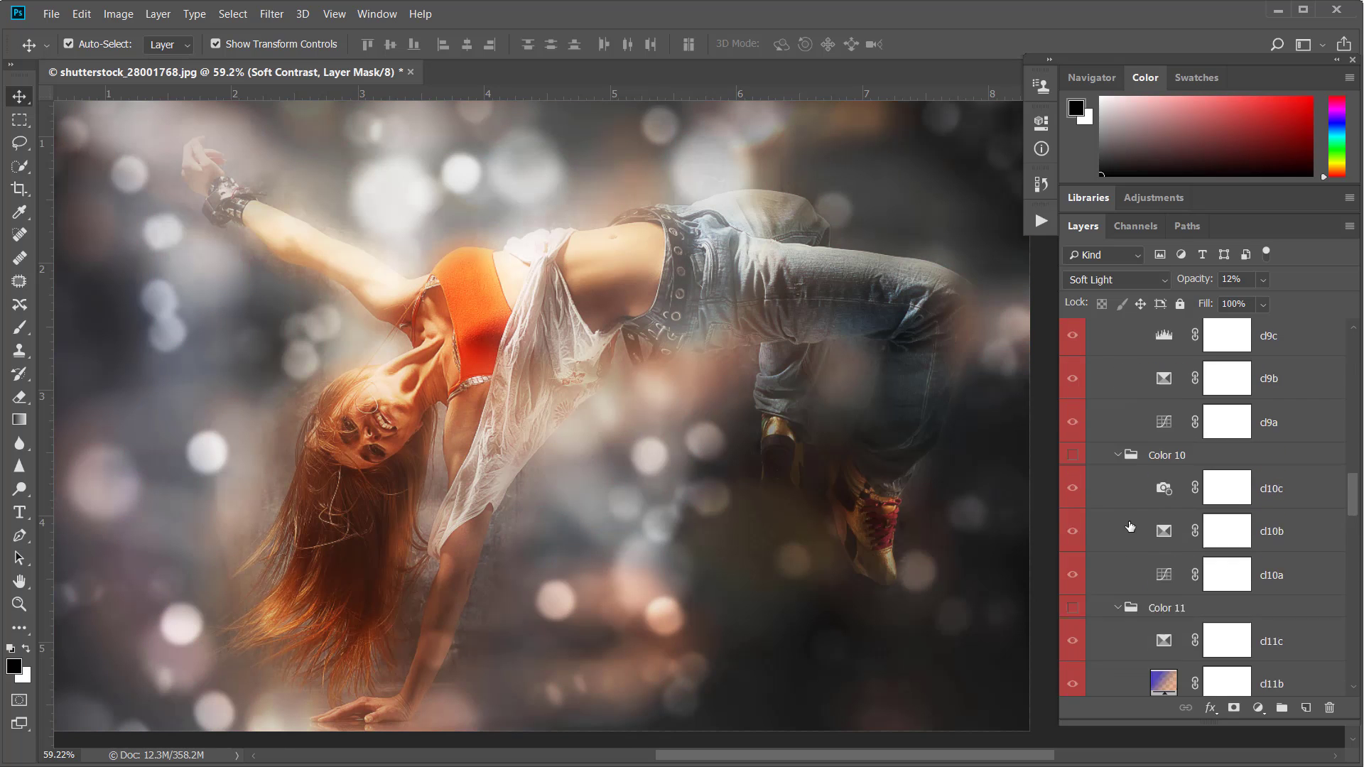
scroll(1129, 528, "up", 5)
scroll(1130, 528, "up", 5)
scroll(1130, 527, "up", 5)
scroll(1130, 528, "up", 5)
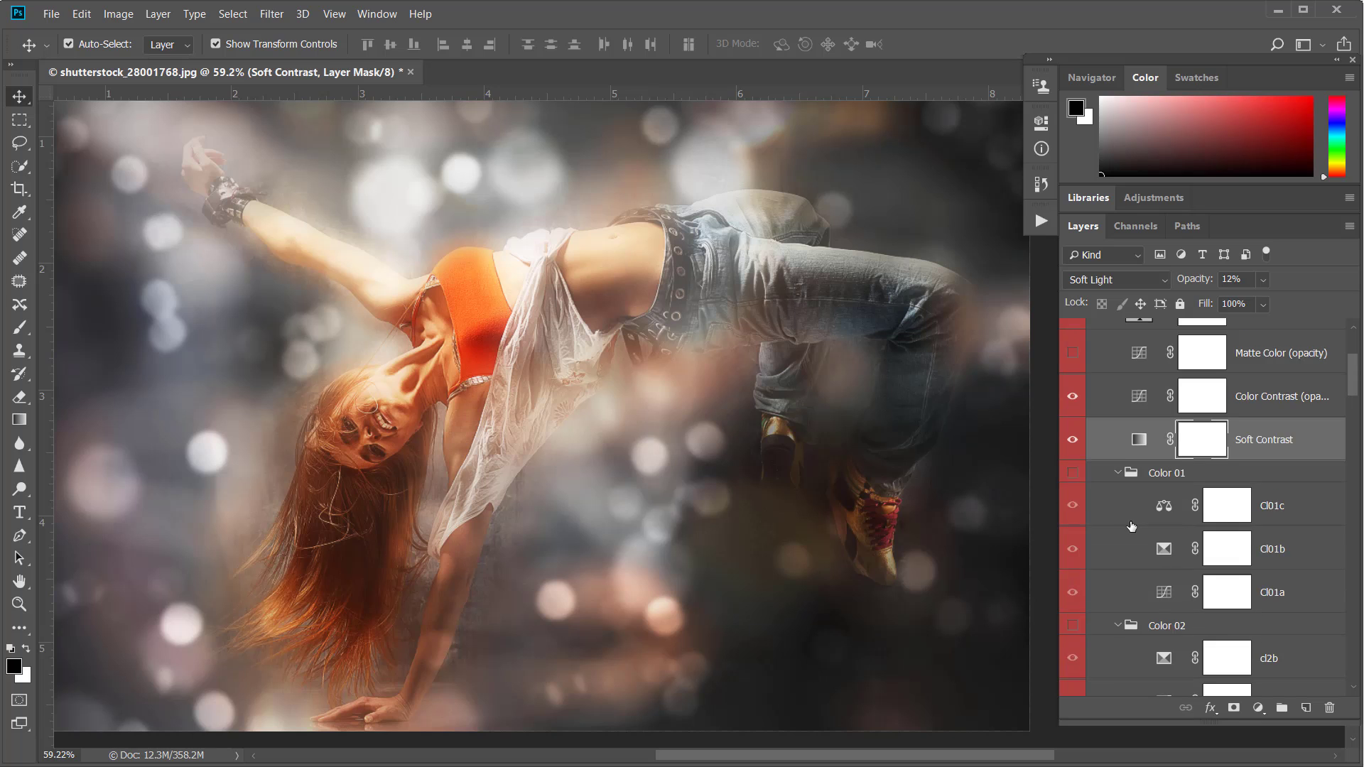
scroll(1131, 526, "up", 3)
scroll(1122, 512, "down", 3)
scroll(1108, 491, "down", 2)
scroll(1099, 473, "down", 1)
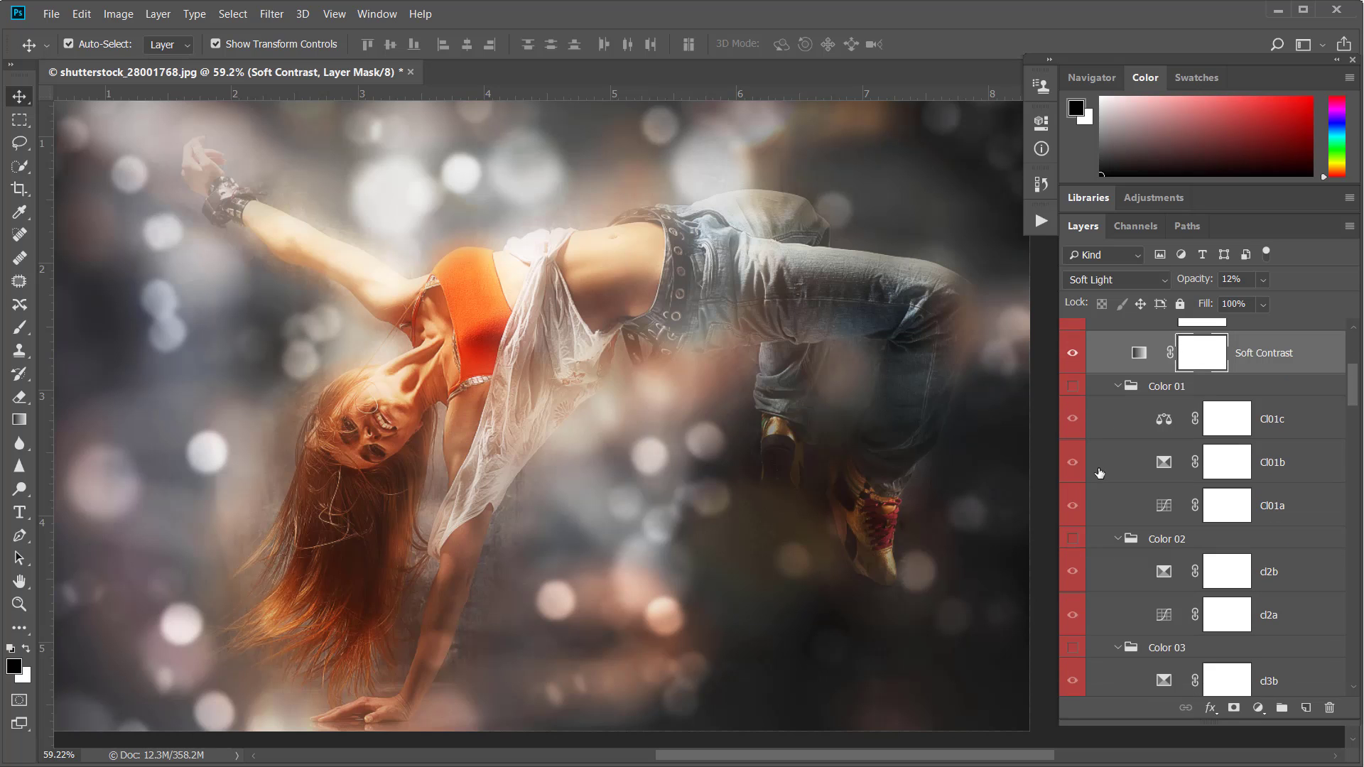
left_click(1074, 386)
left_click(1073, 386)
left_click(1073, 539)
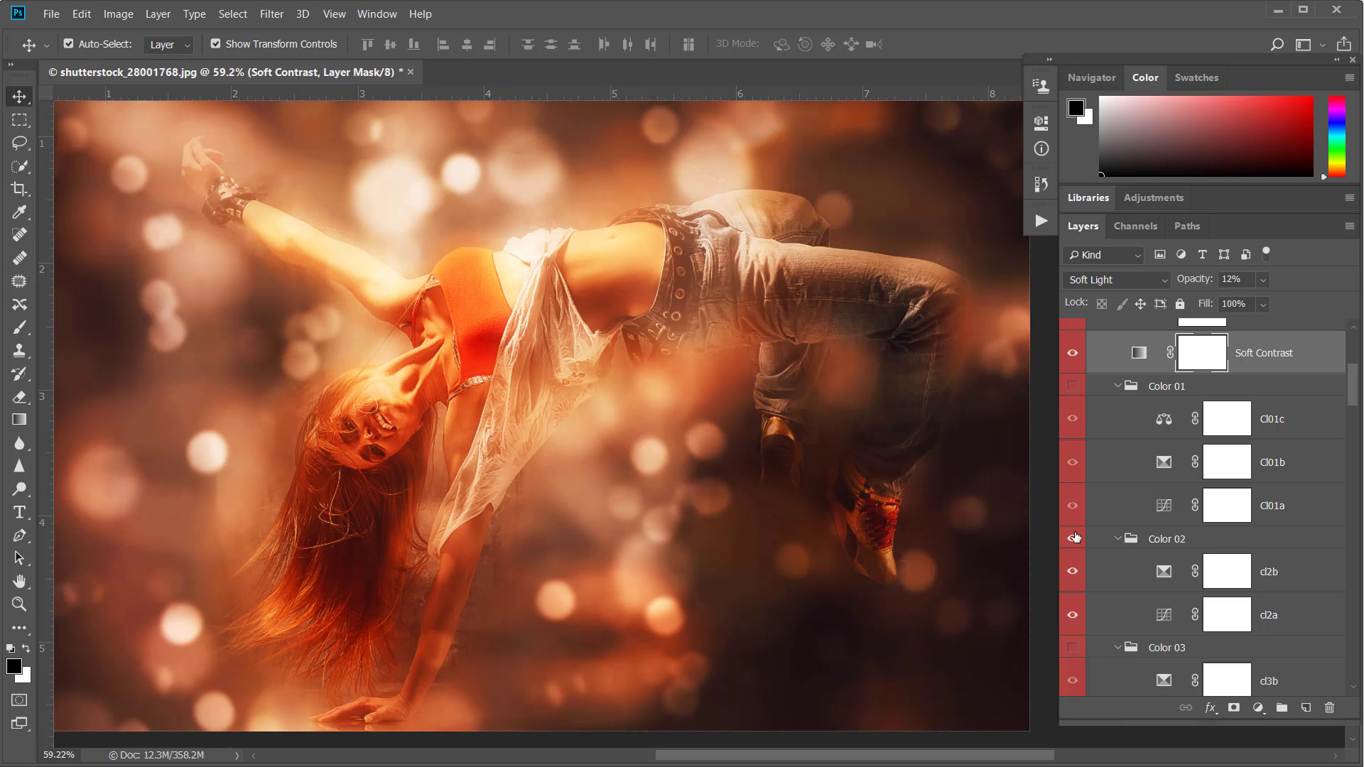
left_click(1073, 649)
left_click(1073, 649)
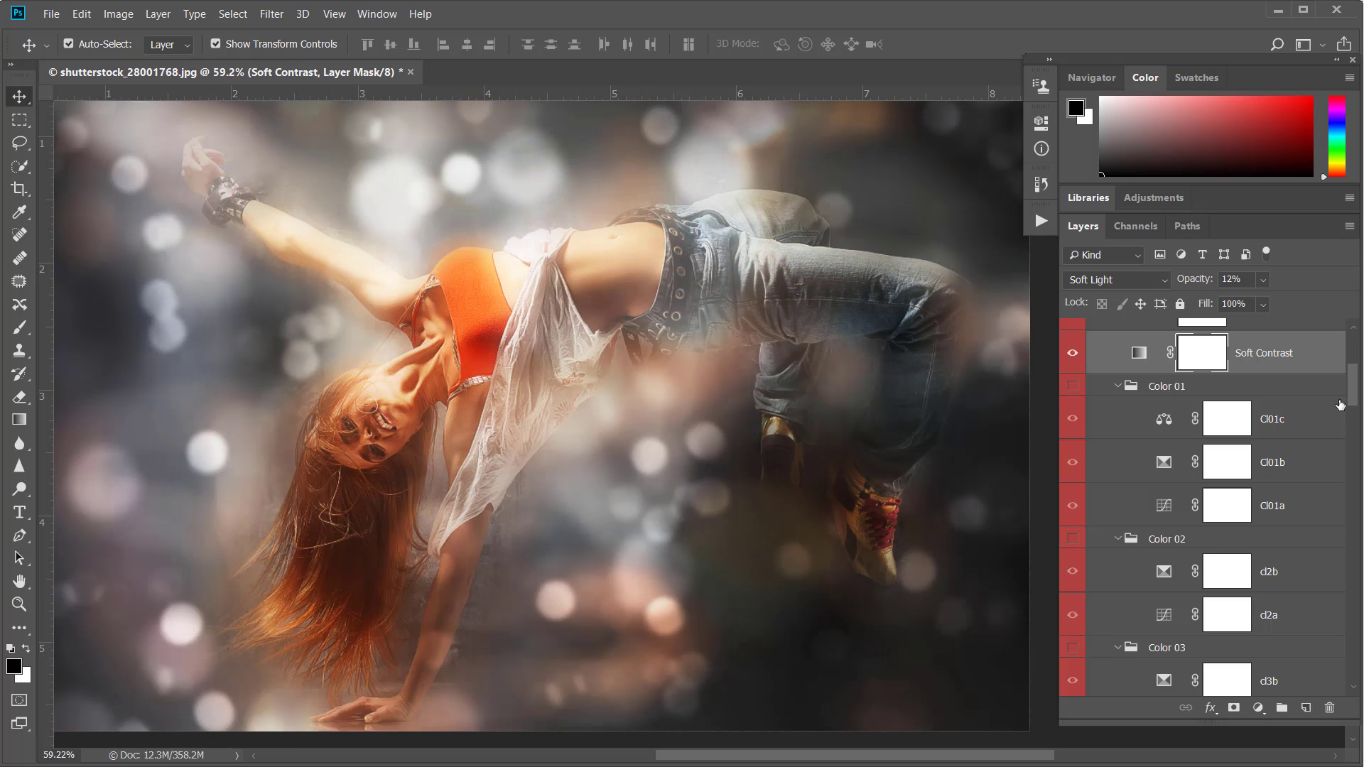
left_click_drag(1356, 392, 1356, 360)
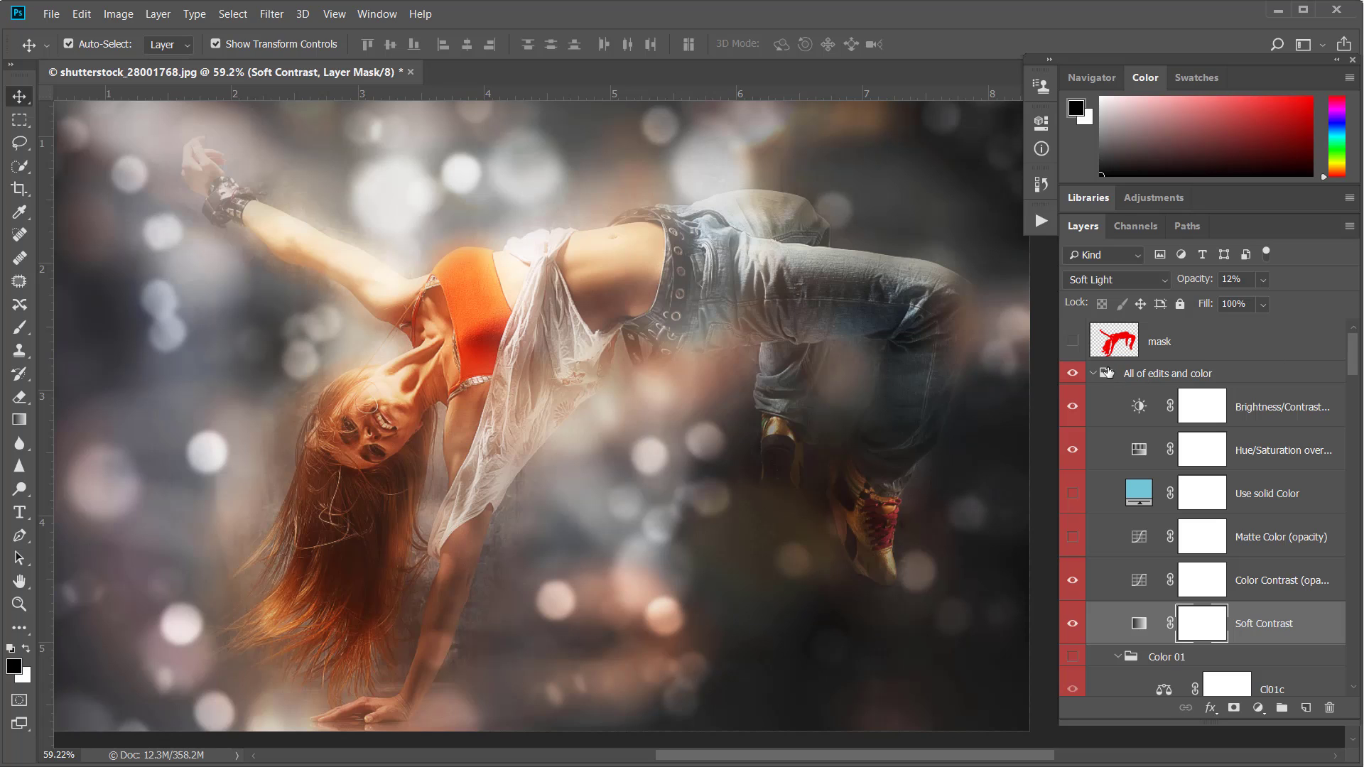
Collapse All of edits and color and expand the Additional lights group
left_click(1093, 374)
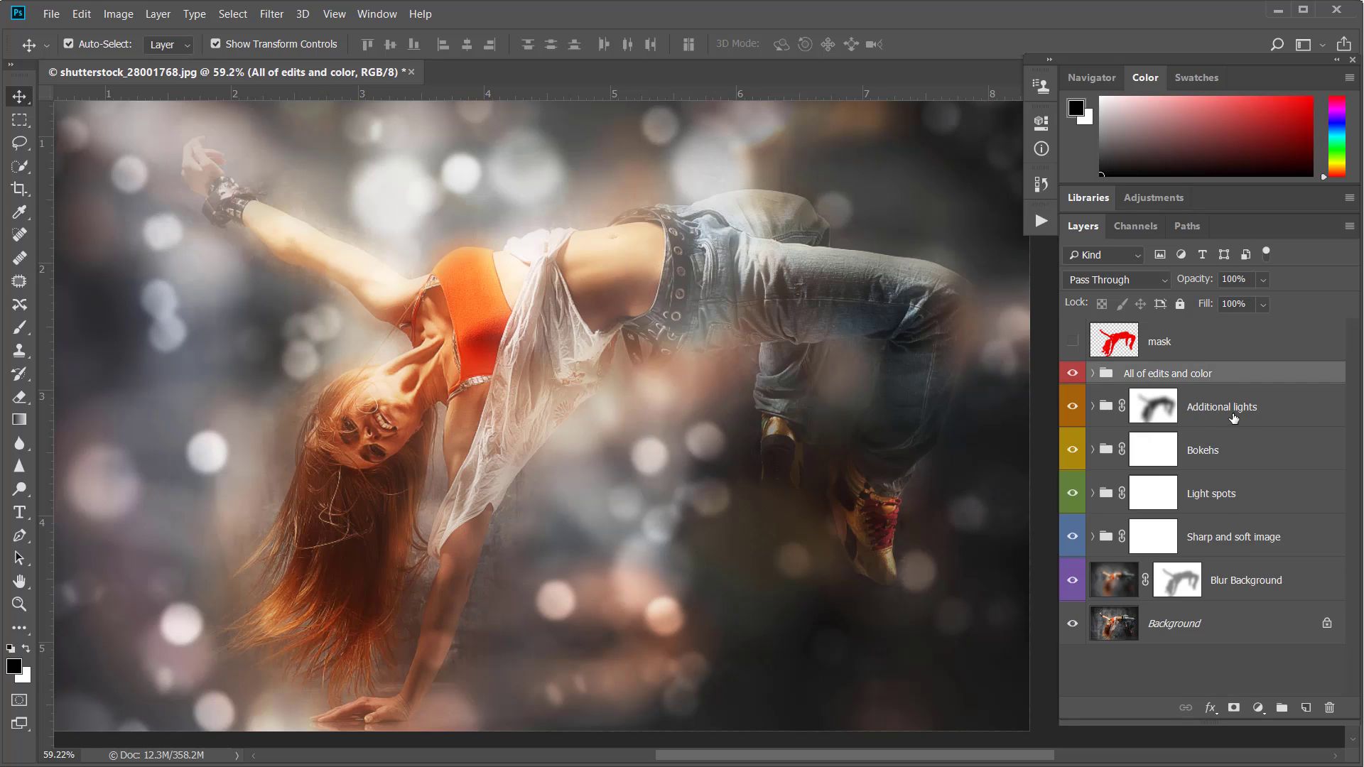
left_click(1094, 408)
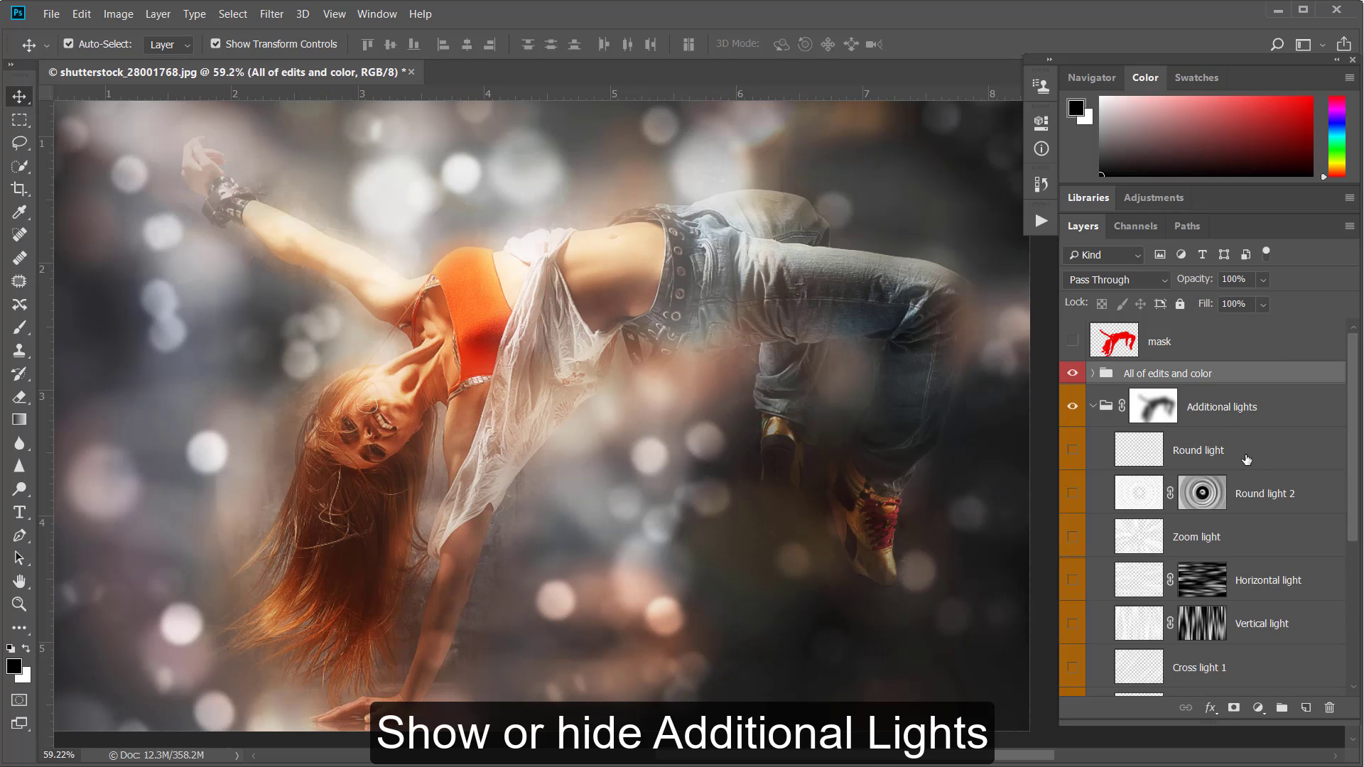
scroll(1247, 459, "down", 3)
scroll(1247, 460, "up", 1)
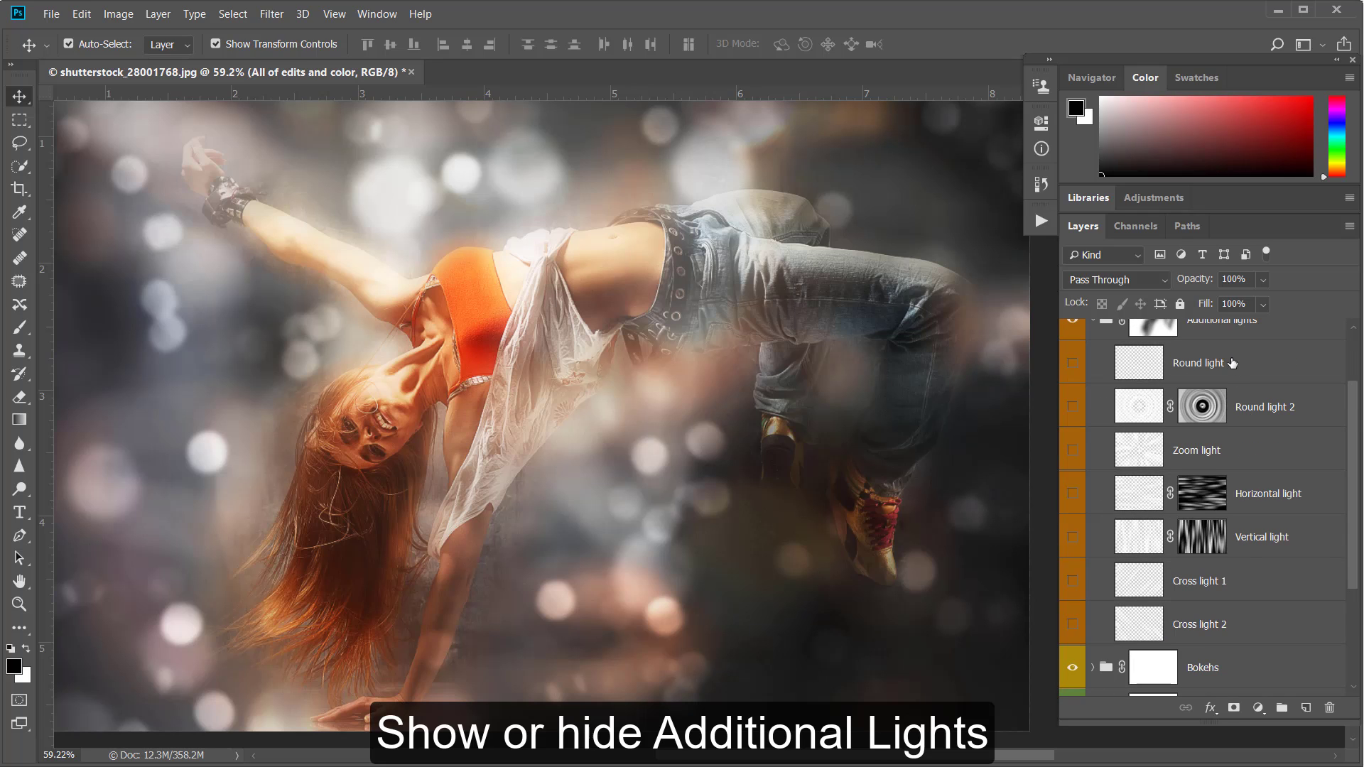
Show Round light at about half opacity and Round light 2 at 69%
left_click(1073, 363)
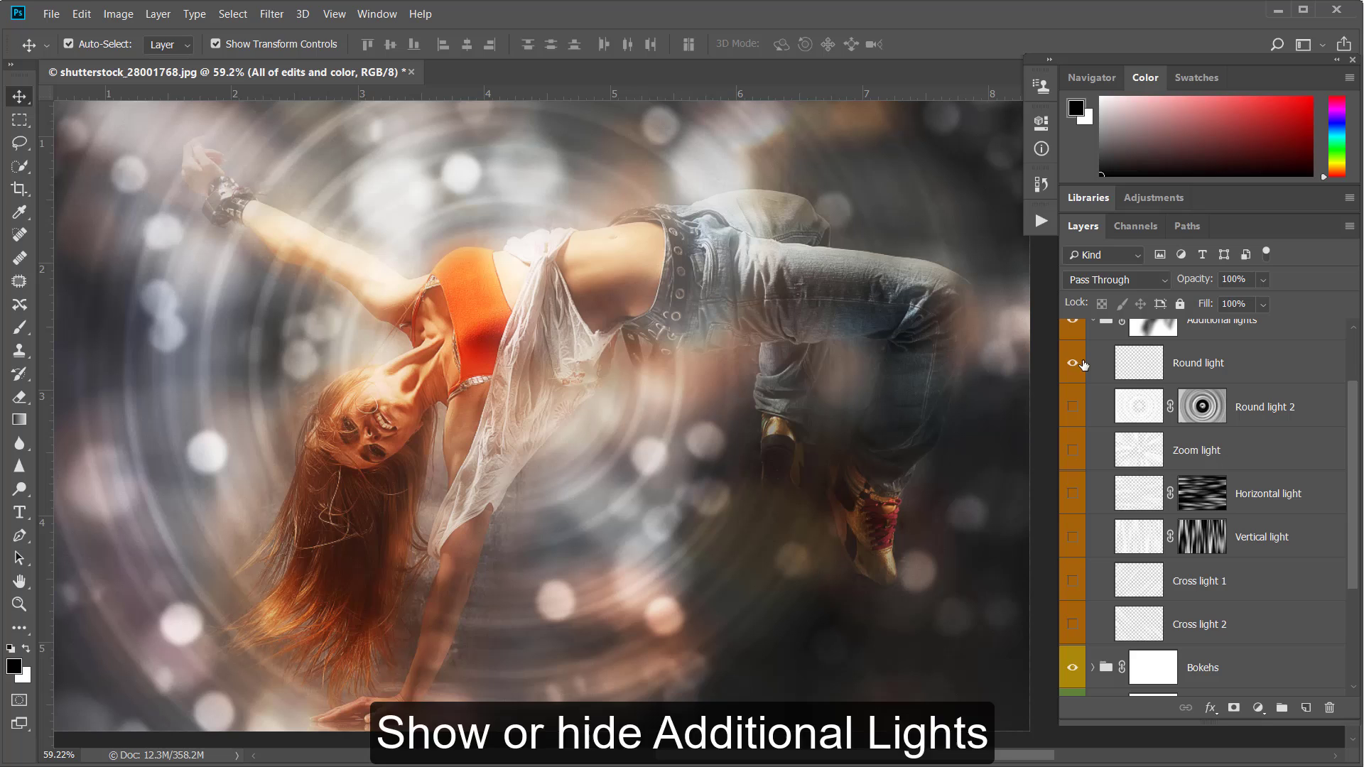
left_click(1162, 364)
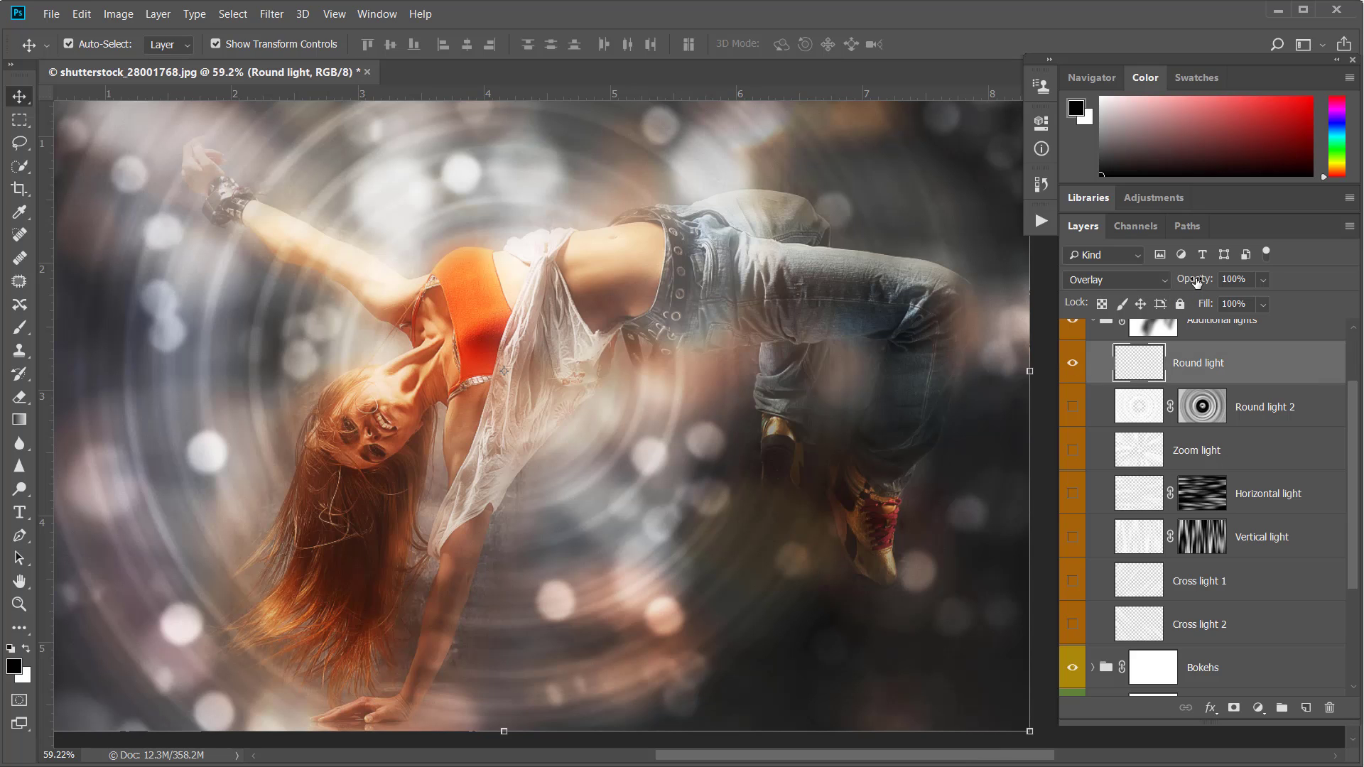
mouse_move(1198, 282)
left_mouse_down()
mouse_move(1080, 287)
mouse_move(1100, 286)
left_mouse_up()
left_click(1073, 408)
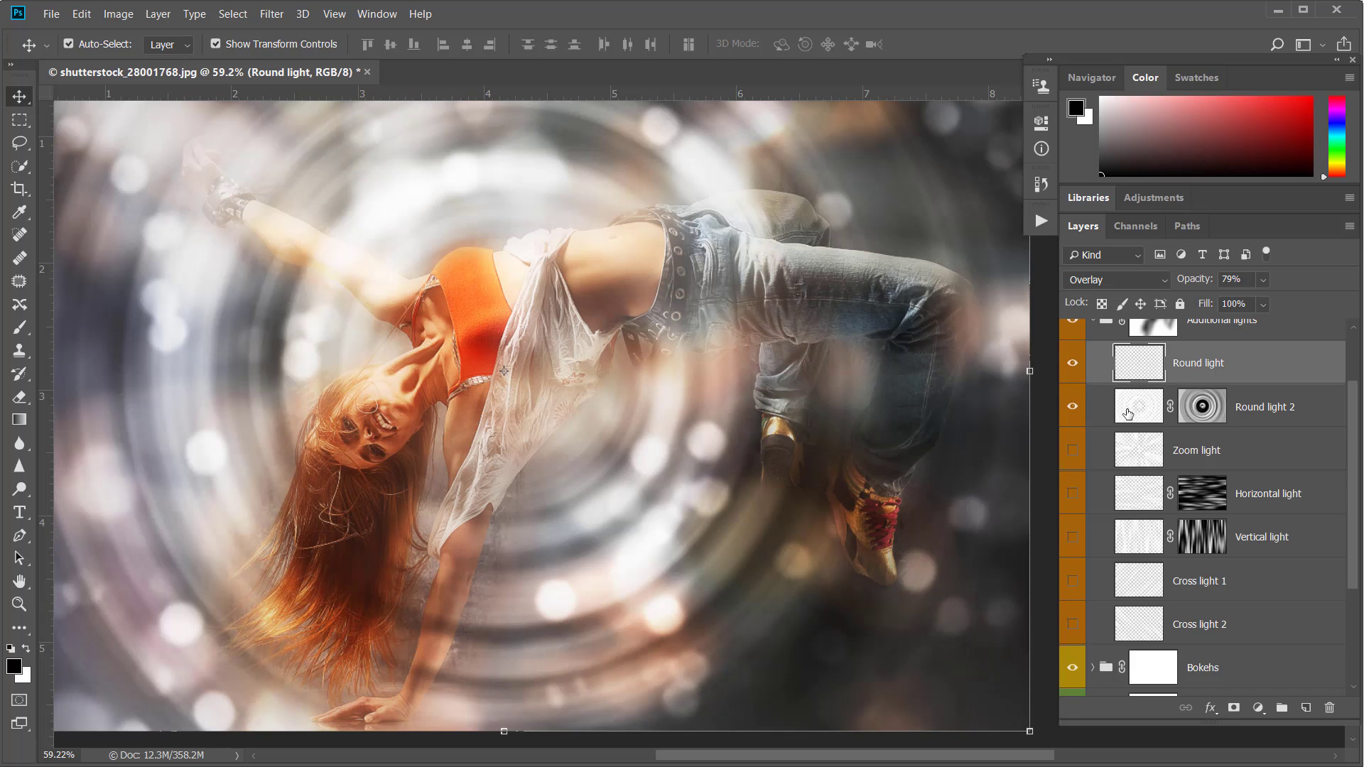
left_click(1147, 411)
left_click_drag(1208, 282, 1141, 287)
Hide both Round light layers and select the Zoom light layer
left_click(1073, 407)
left_click(1073, 363)
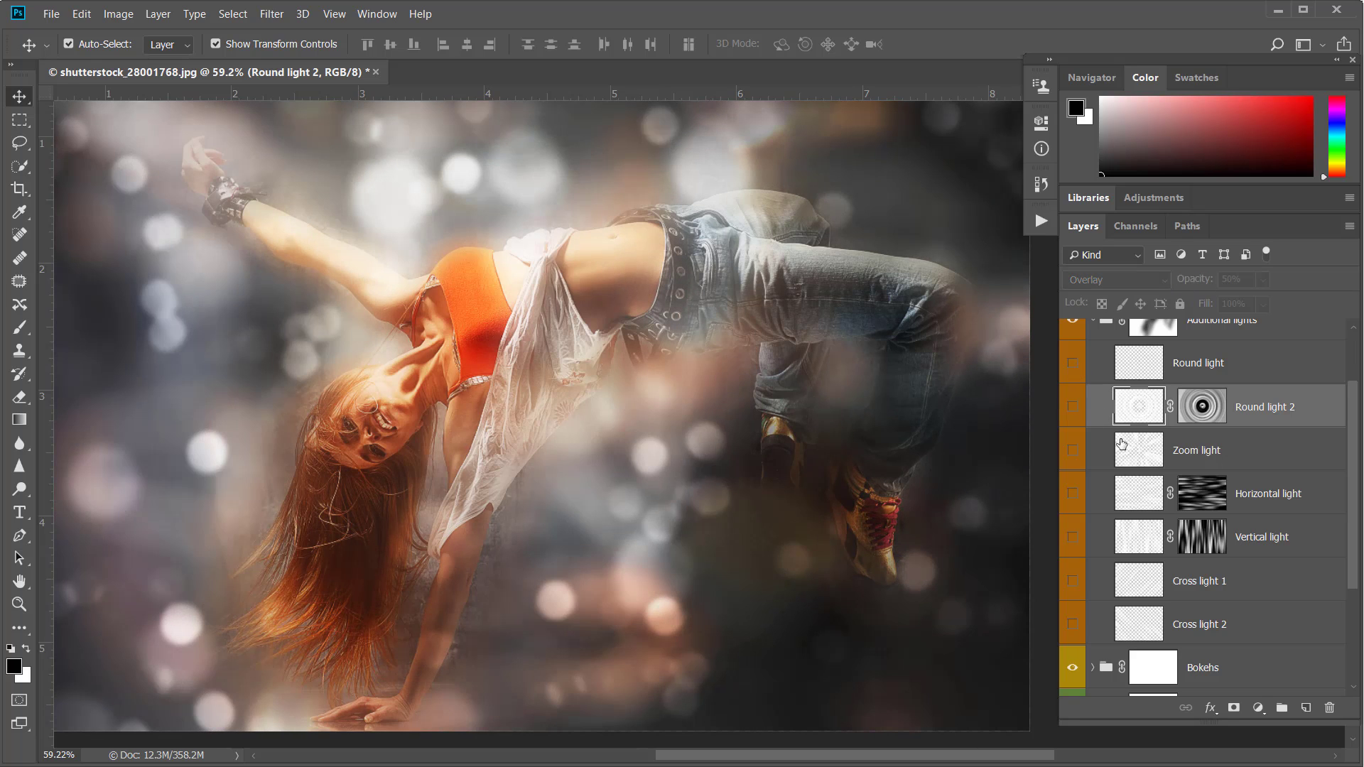
left_click(1101, 458)
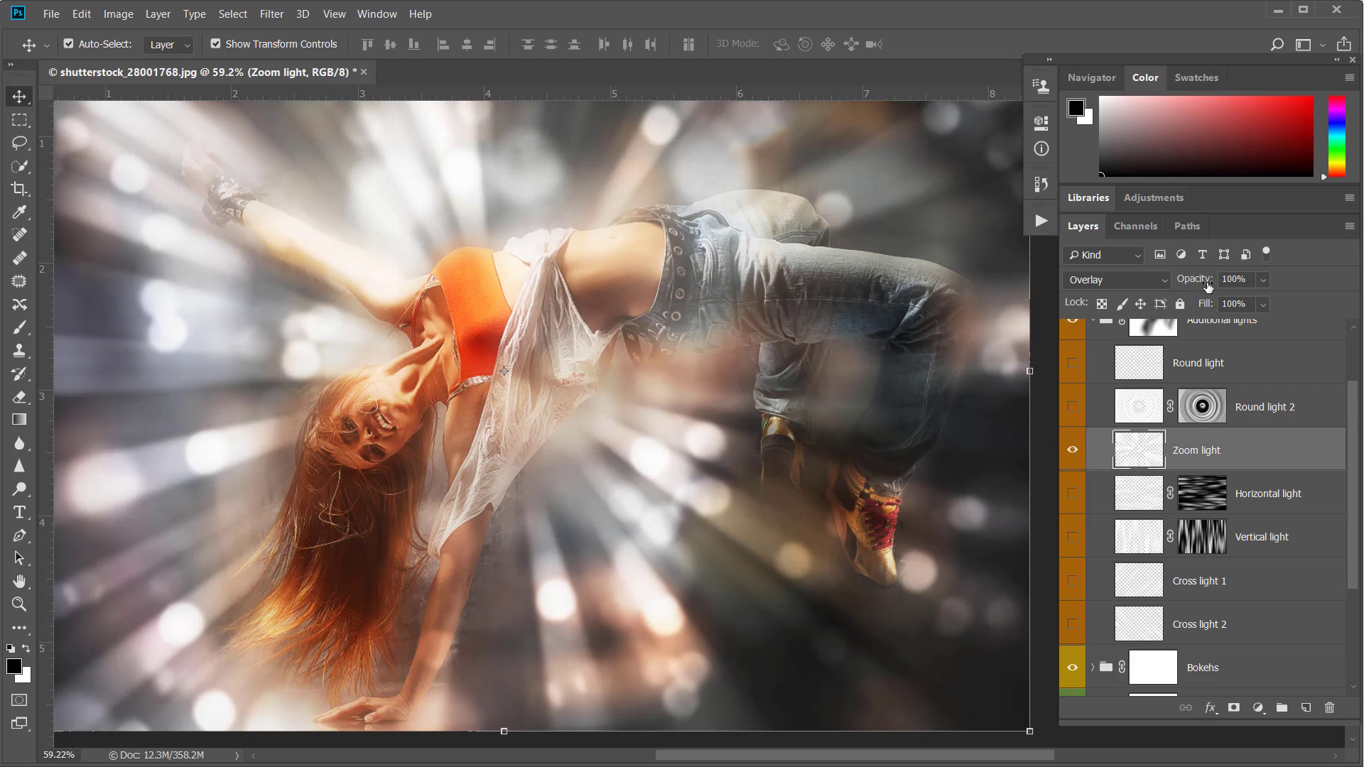
Set Zoom light to 50% opacity, then preview the Horizontal, Vertical and Cross light streaks
mouse_move(1208, 287)
left_mouse_down()
mouse_move(1112, 280)
mouse_move(1157, 282)
left_mouse_up()
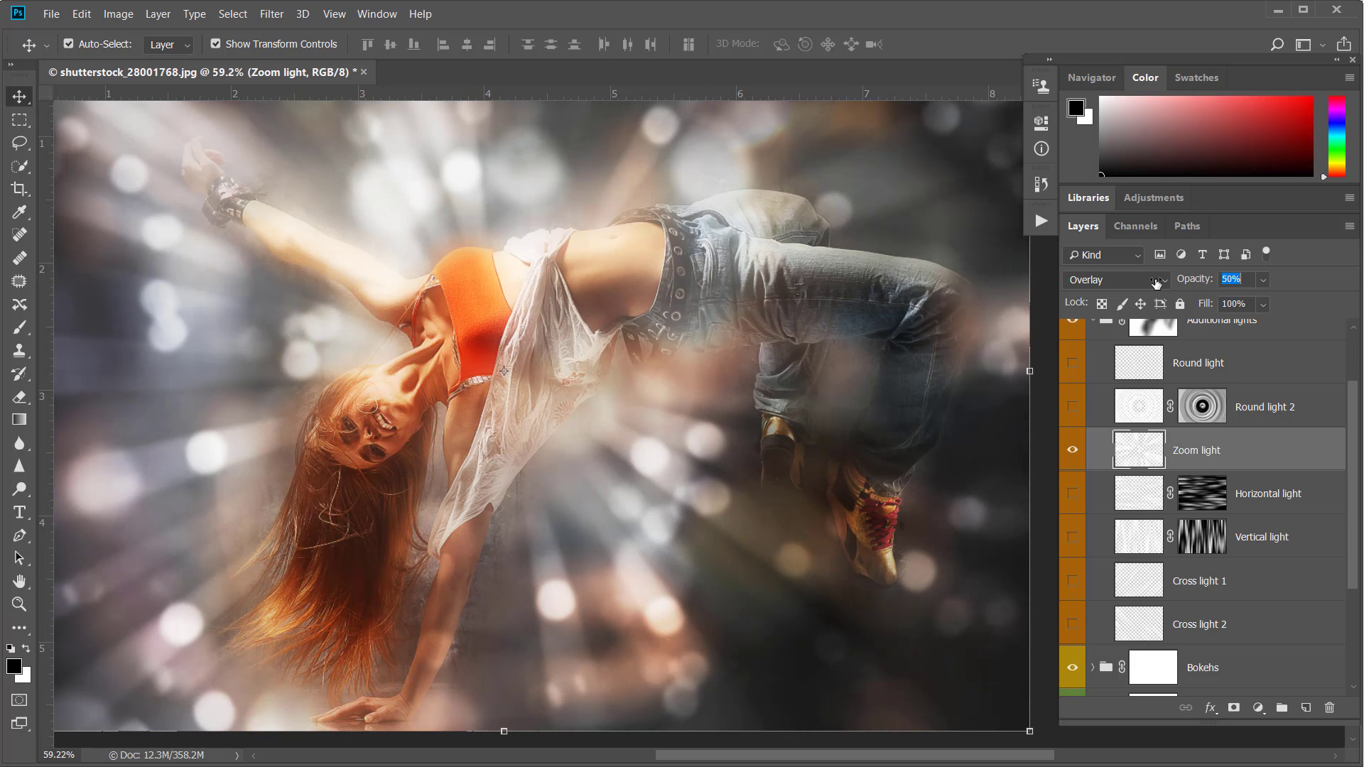
left_click(1073, 449)
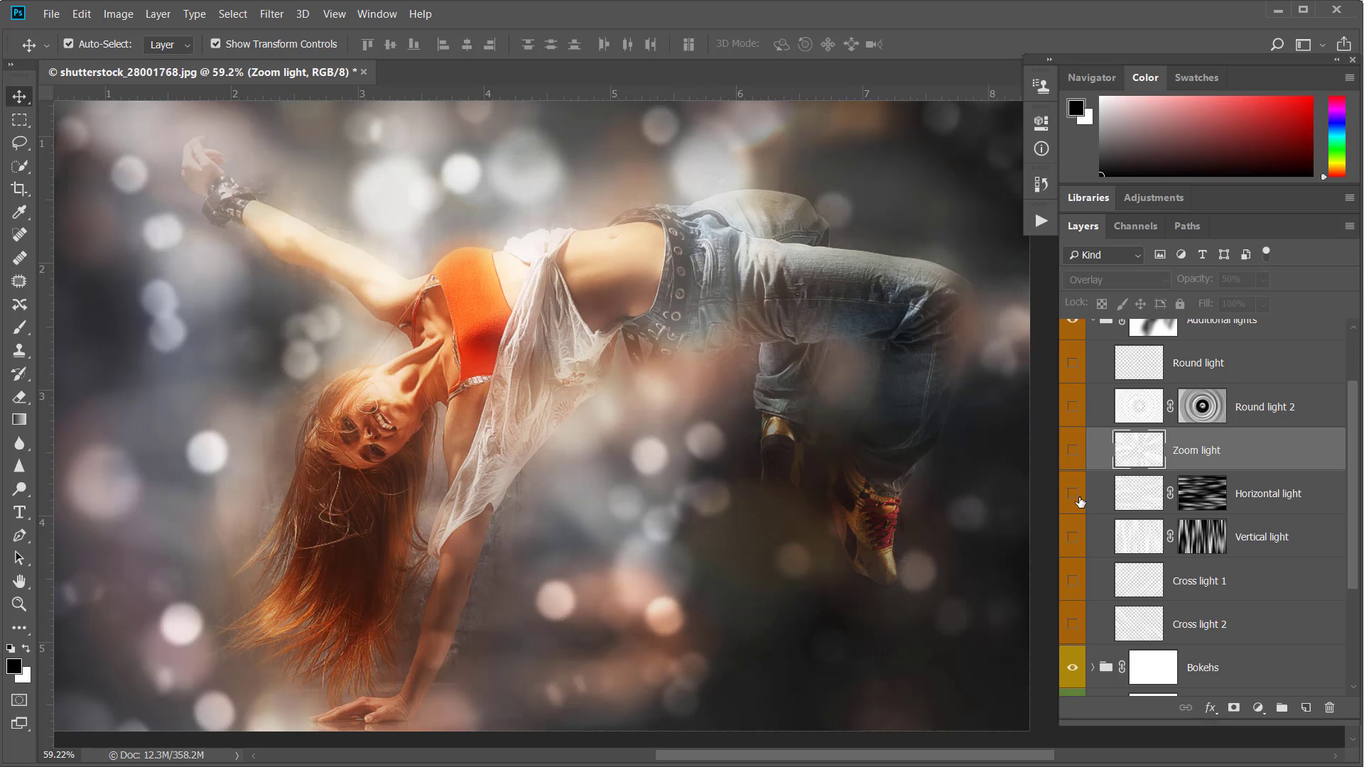
left_click(1073, 494)
left_click(1075, 497)
left_click(1074, 538)
left_click(1074, 540)
left_click(1074, 583)
left_click(1073, 583)
left_click(1073, 625)
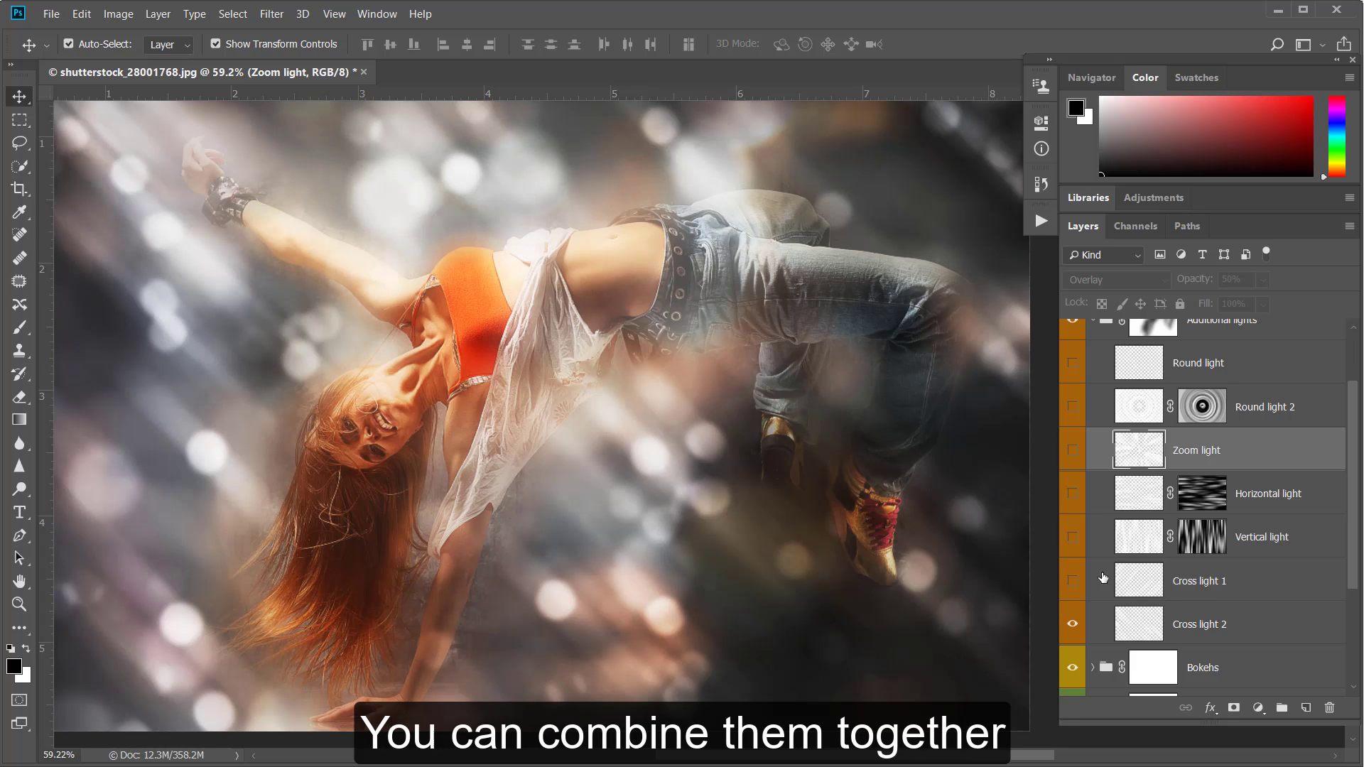
left_click(1074, 584)
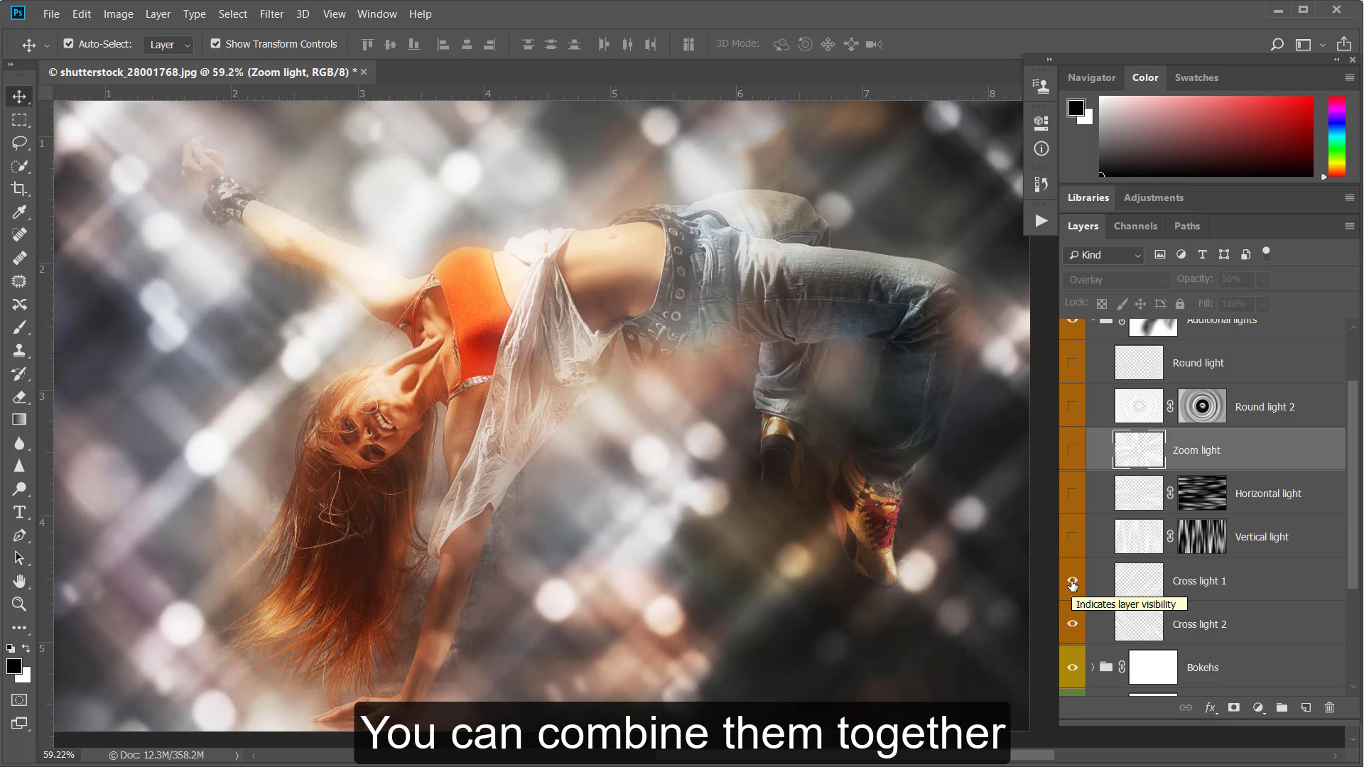
left_click(1073, 583)
left_click(1073, 623)
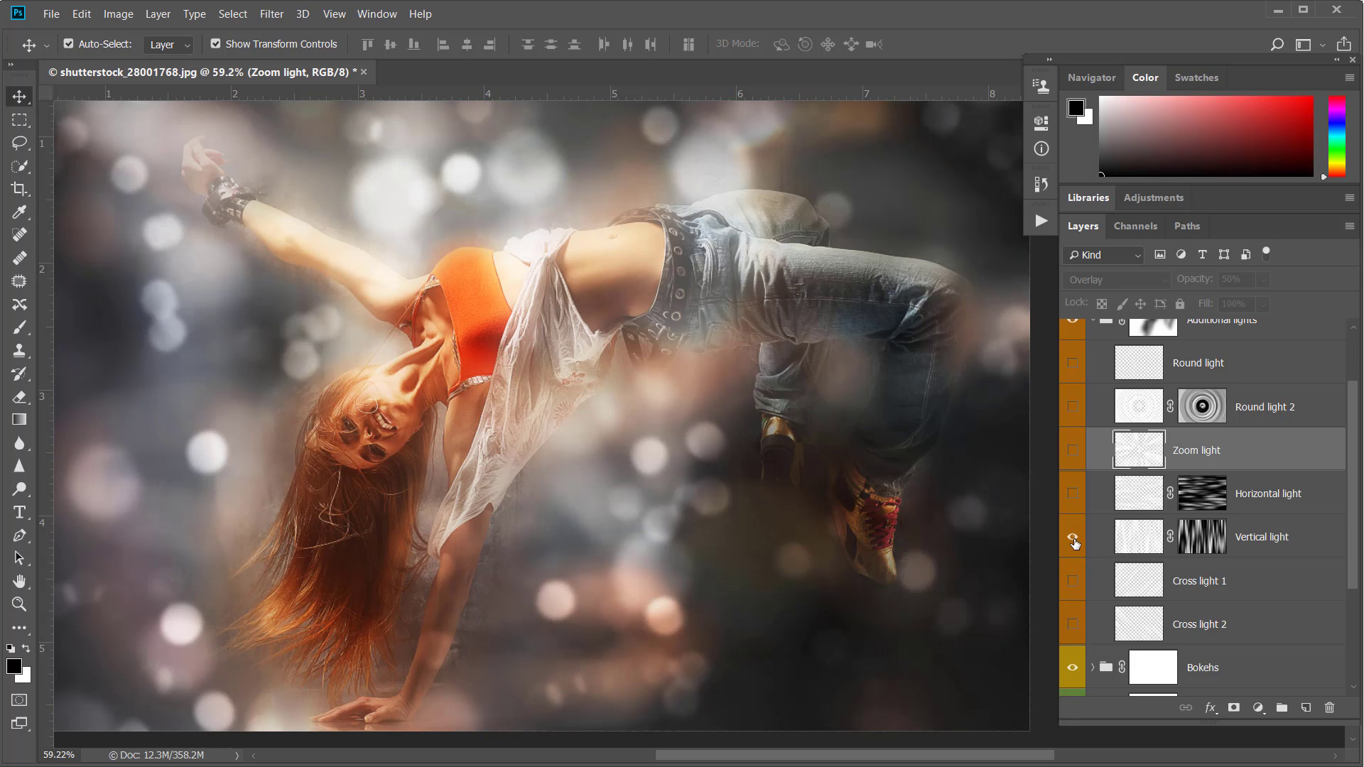
Try combinations of the Horizontal, Zoom, Round light 2, Cross light 1 and Vertical lights
left_click(1073, 494)
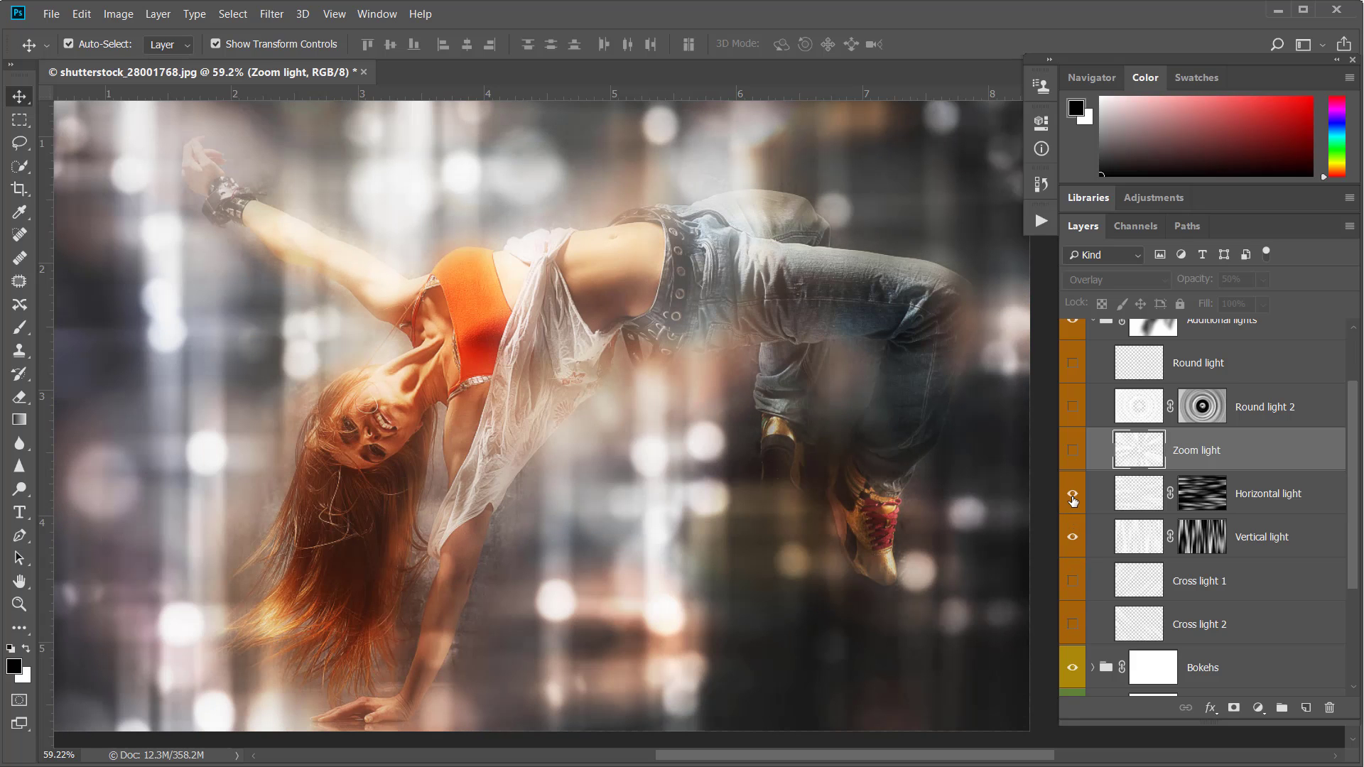
left_click(1073, 538)
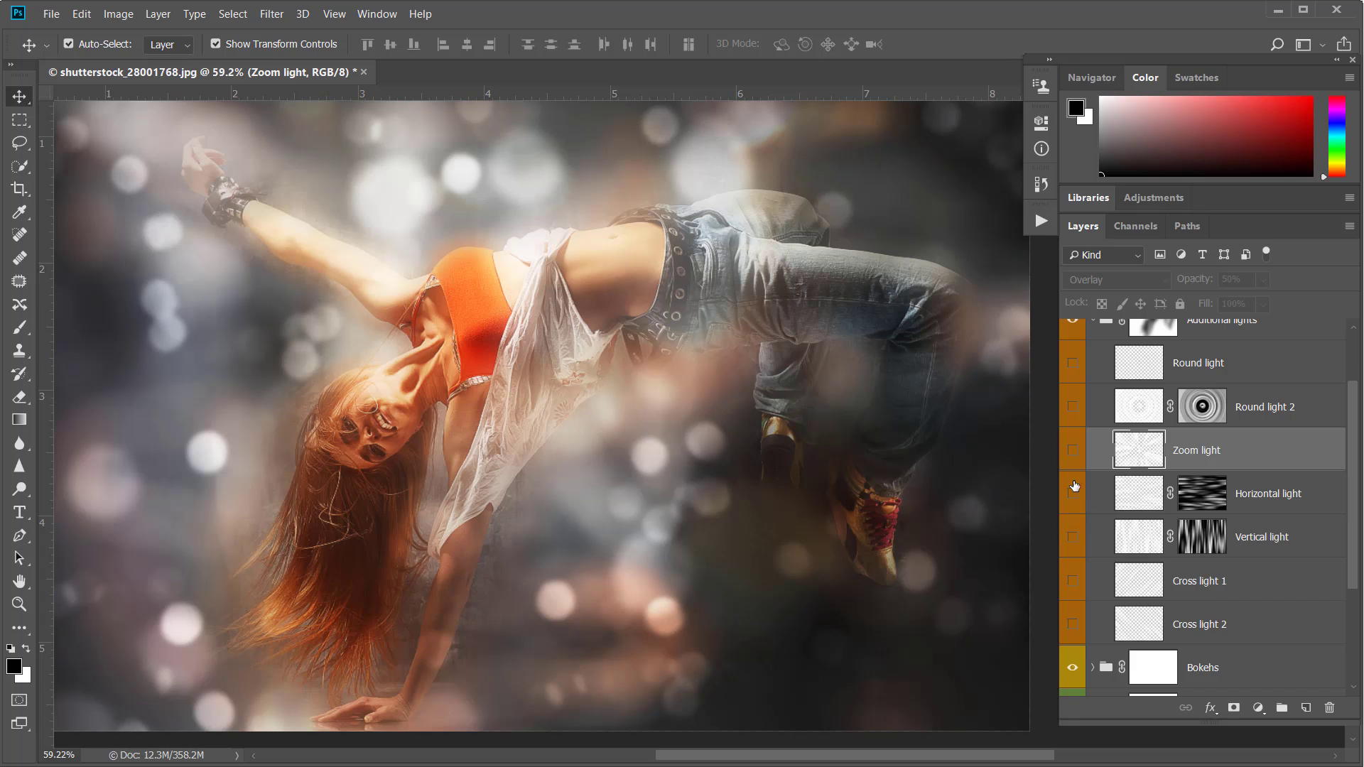
left_click(1072, 451)
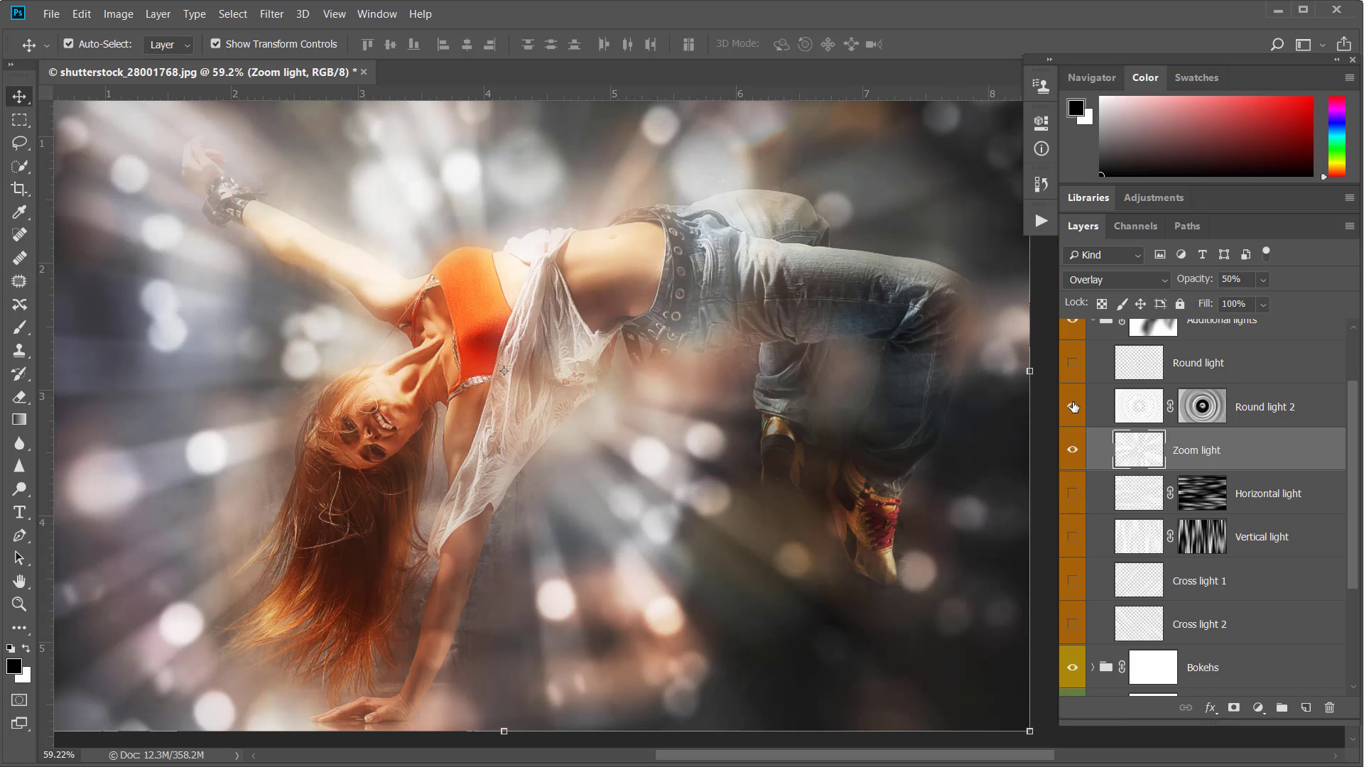
left_click(1073, 407)
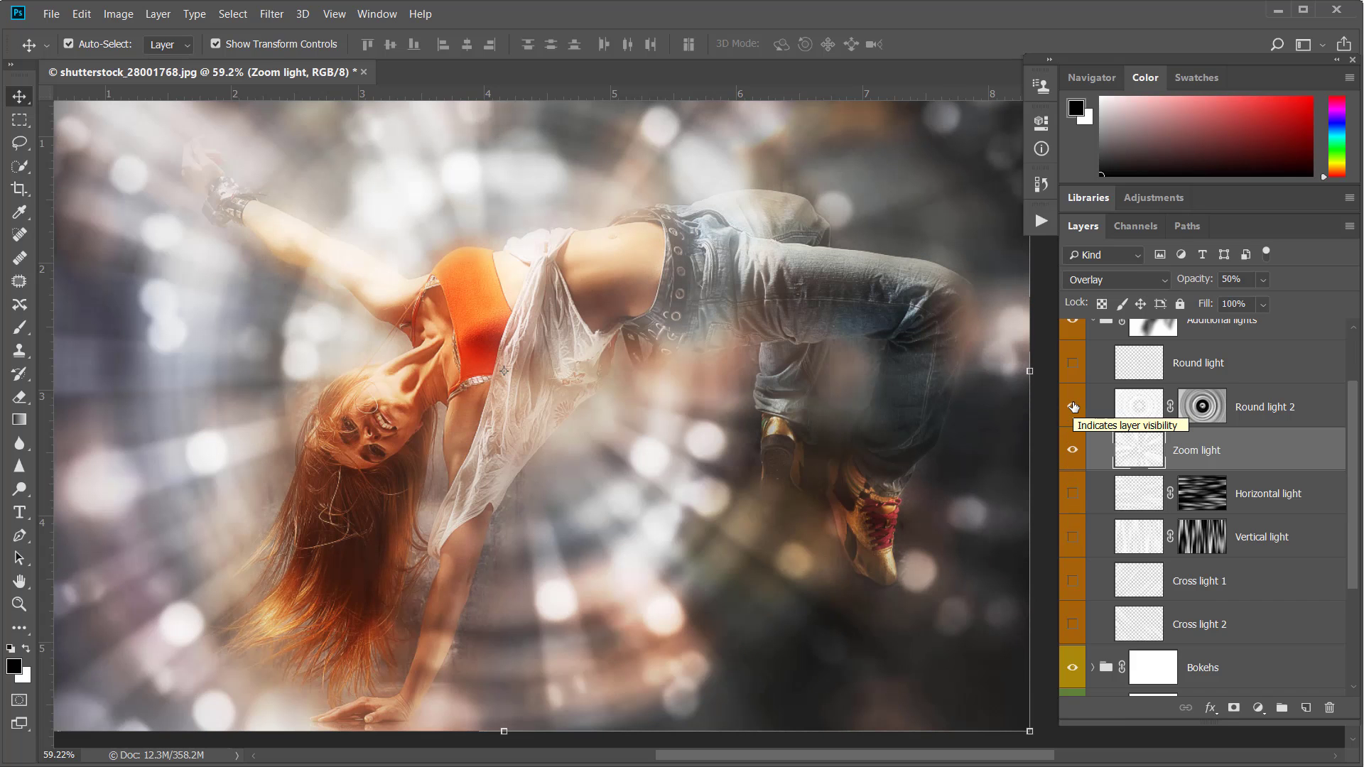
left_click(1073, 407)
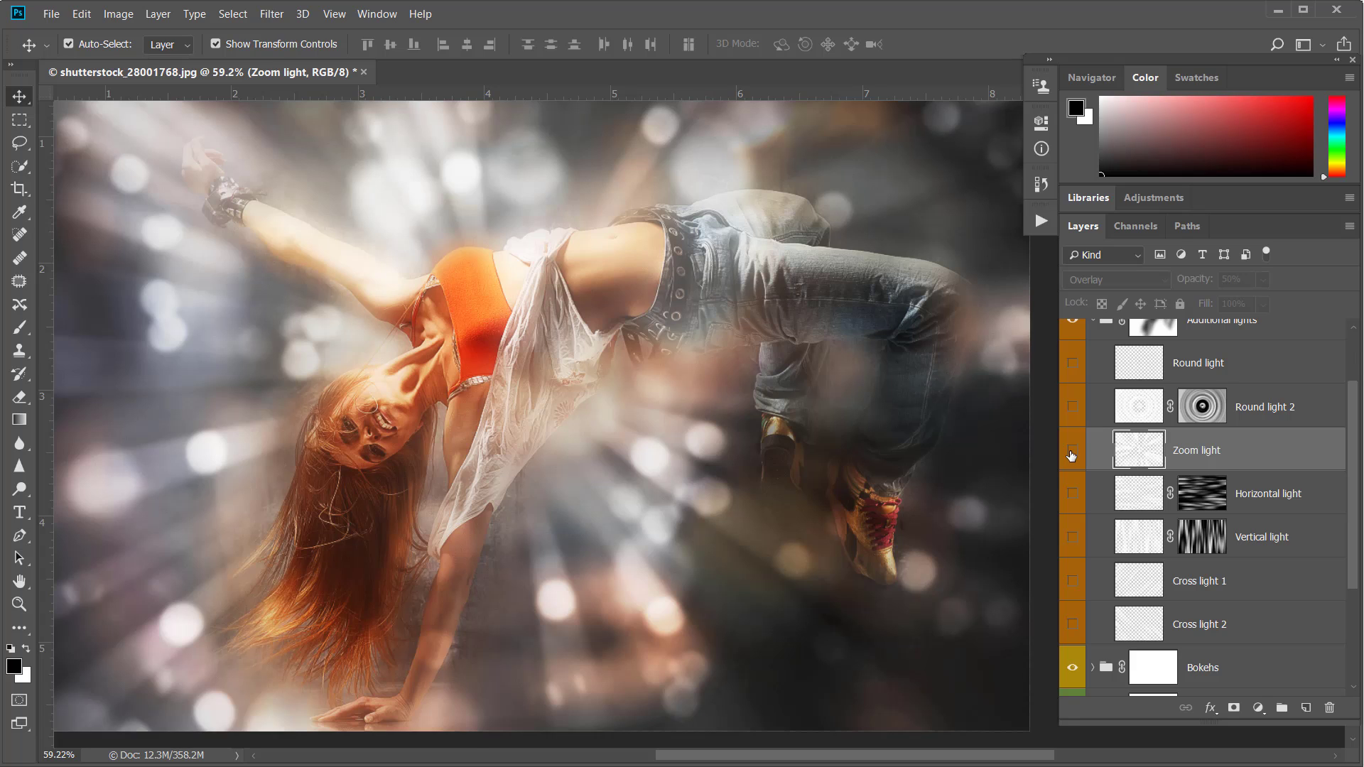
left_click(1072, 451)
left_click(1072, 453)
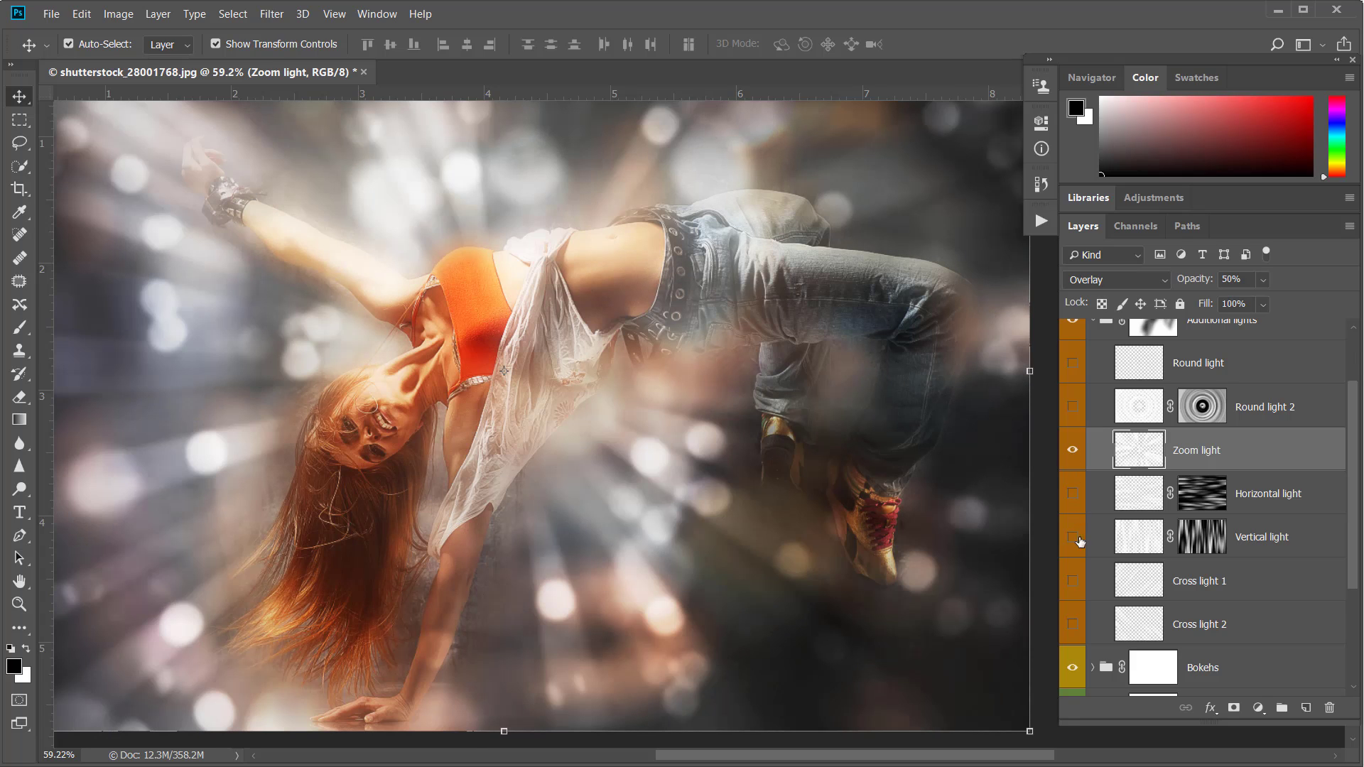
left_click(1074, 581)
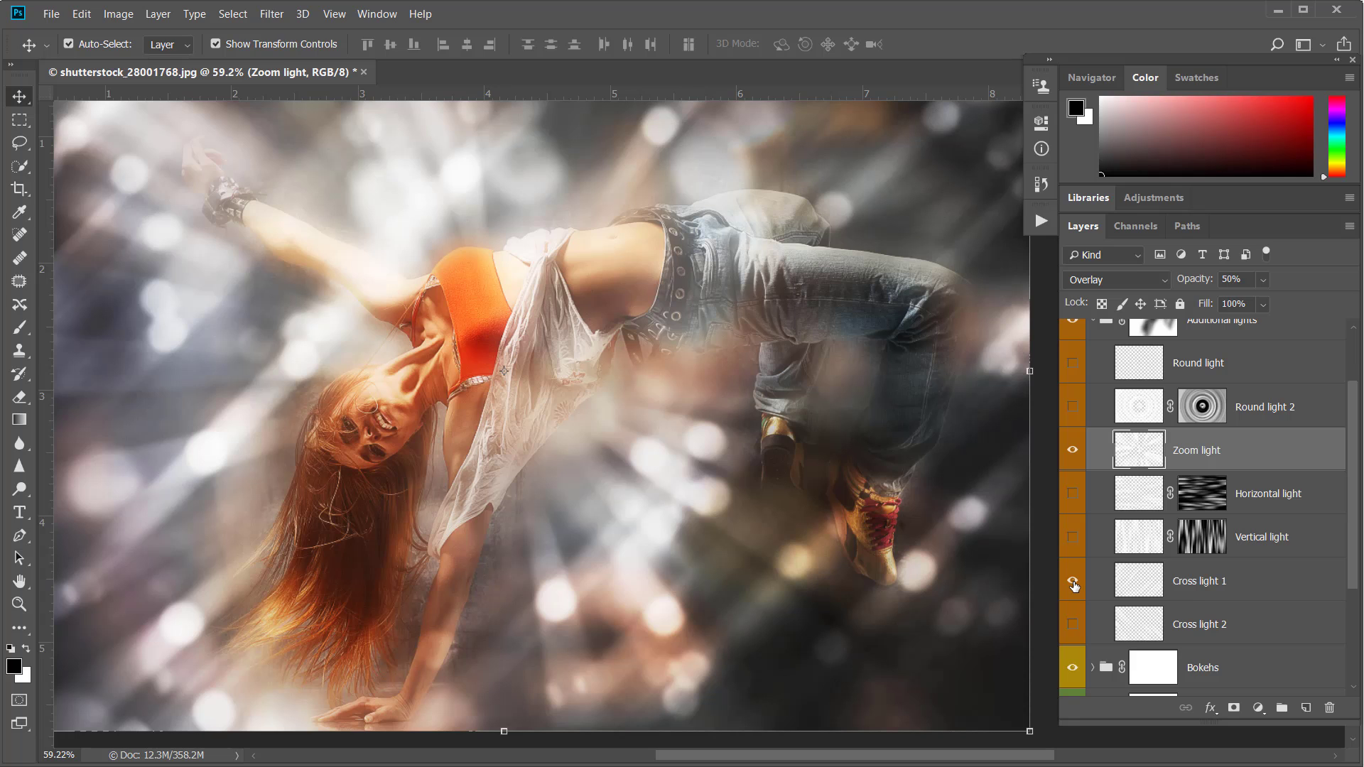
left_click(1073, 583)
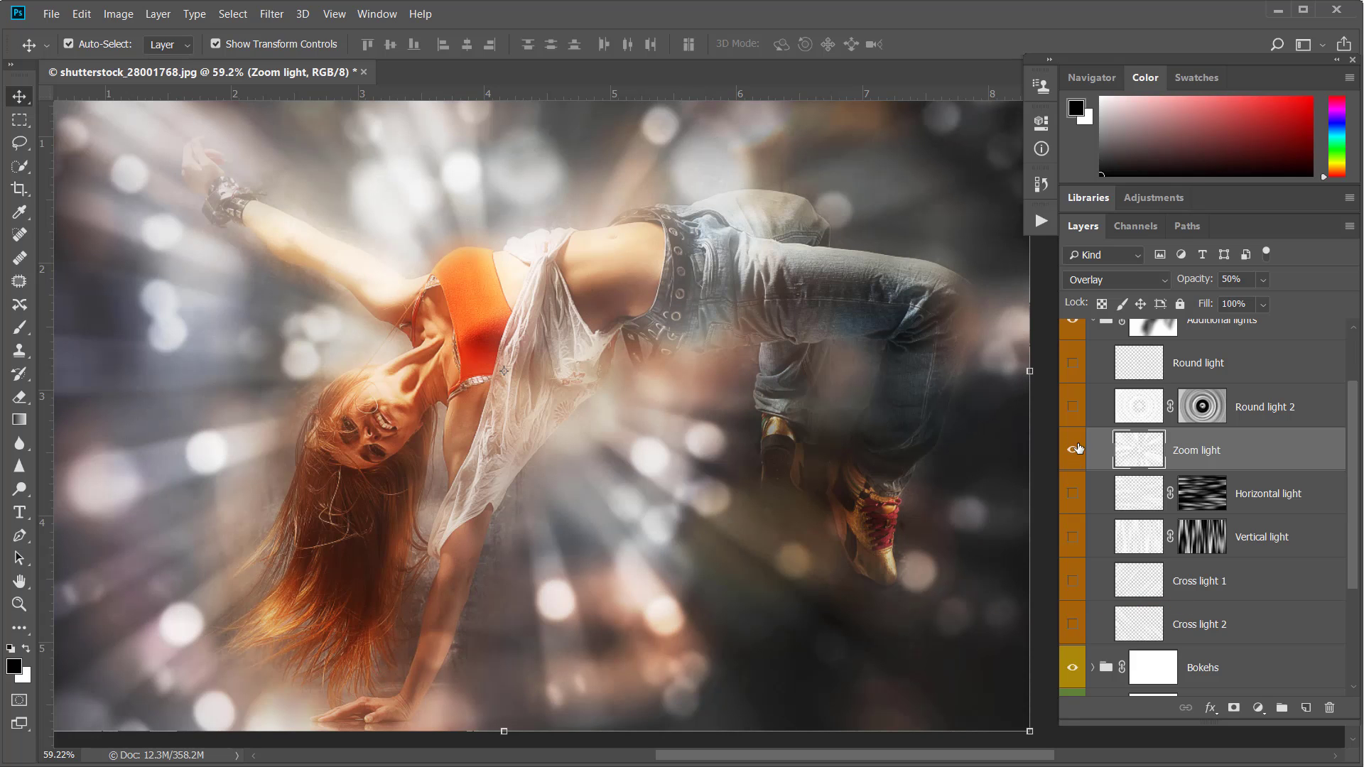
left_click(1073, 451)
left_click(1073, 538)
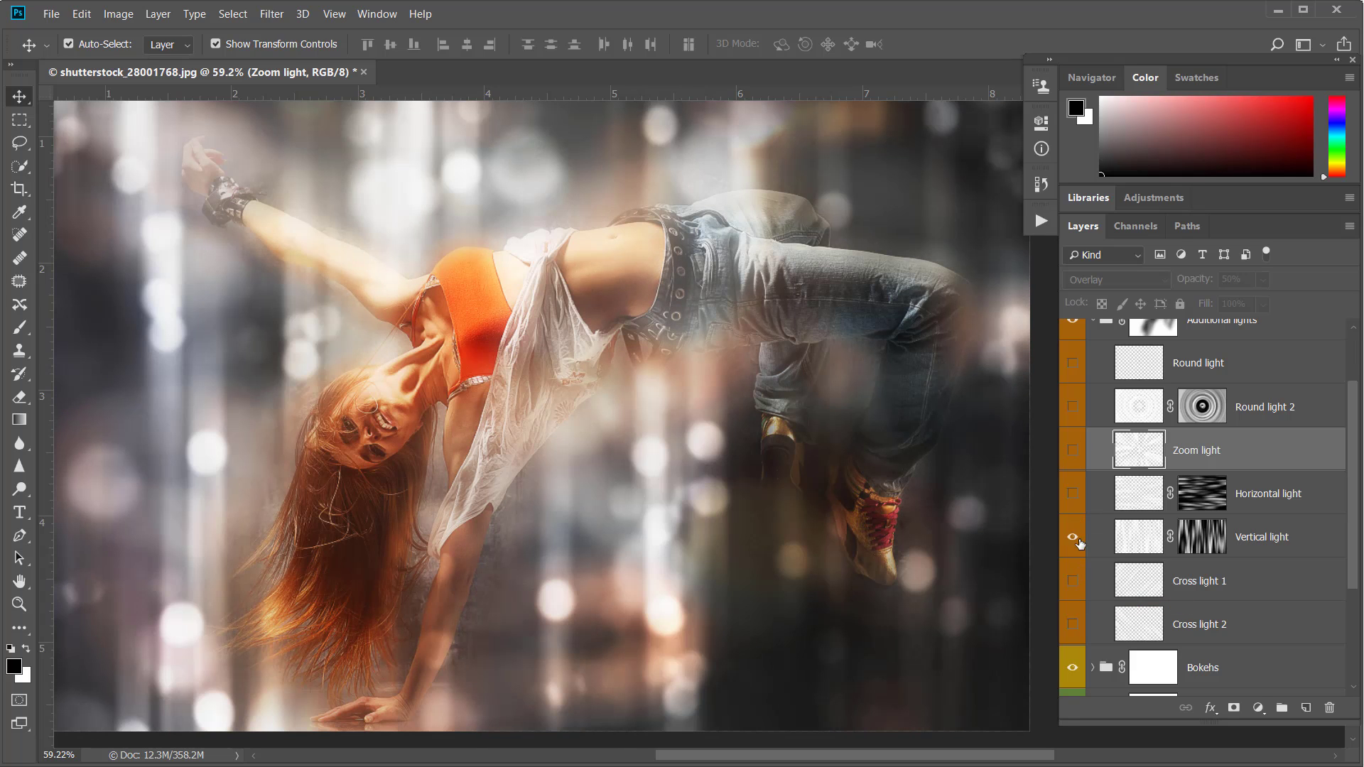
Preview Round light, Round light 2 and Cross light 2, then hide all and collapse Additional lights
left_click(1073, 366)
left_click(1073, 365)
left_click(1074, 408)
left_click(1075, 409)
left_click(1072, 625)
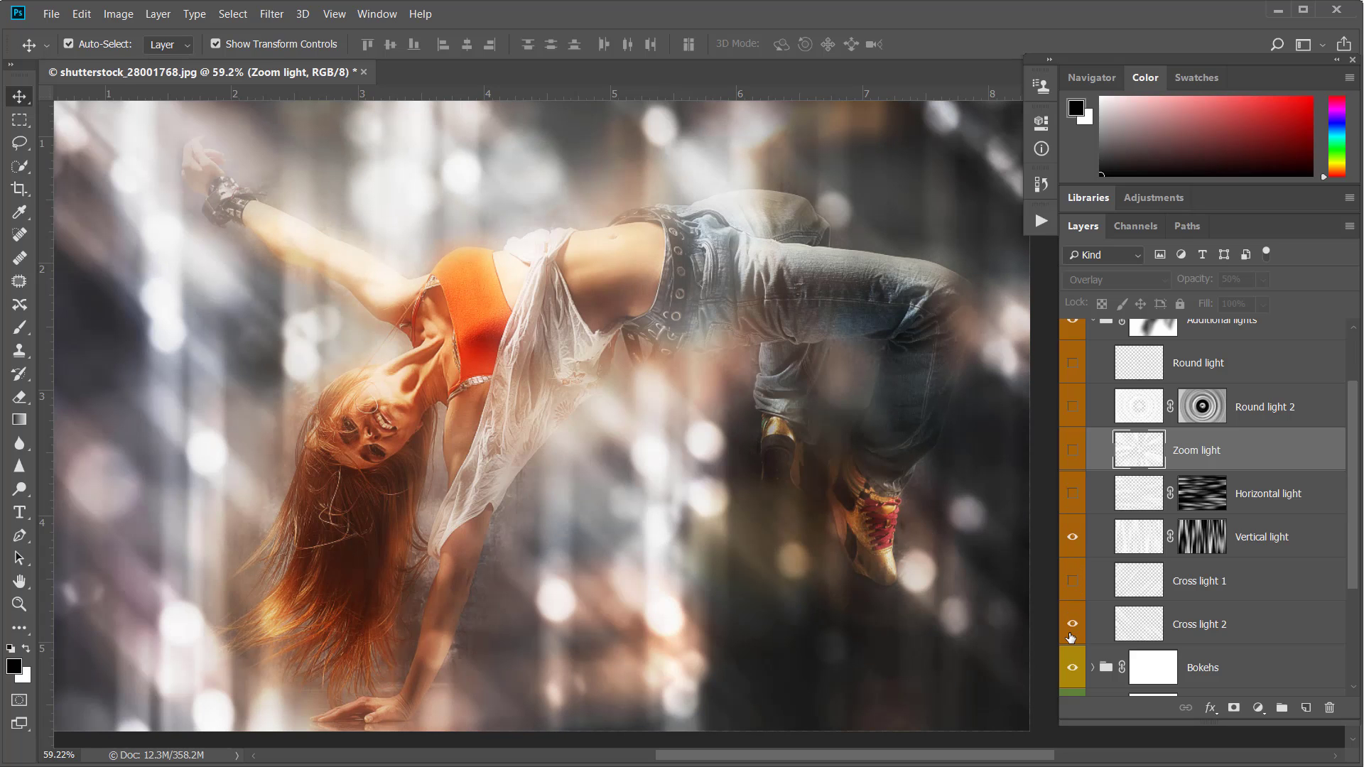
left_click(1072, 625)
left_click(1073, 538)
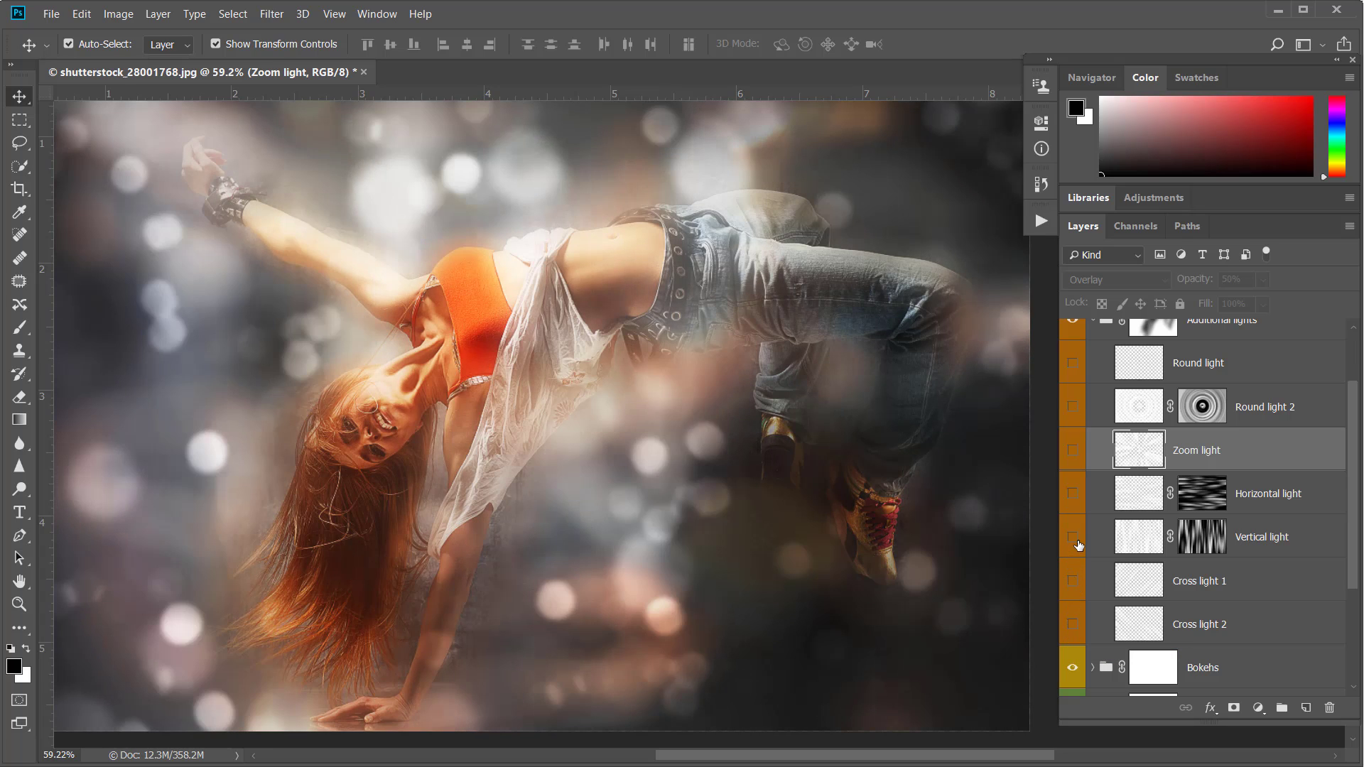
scroll(1097, 381, "up", 2)
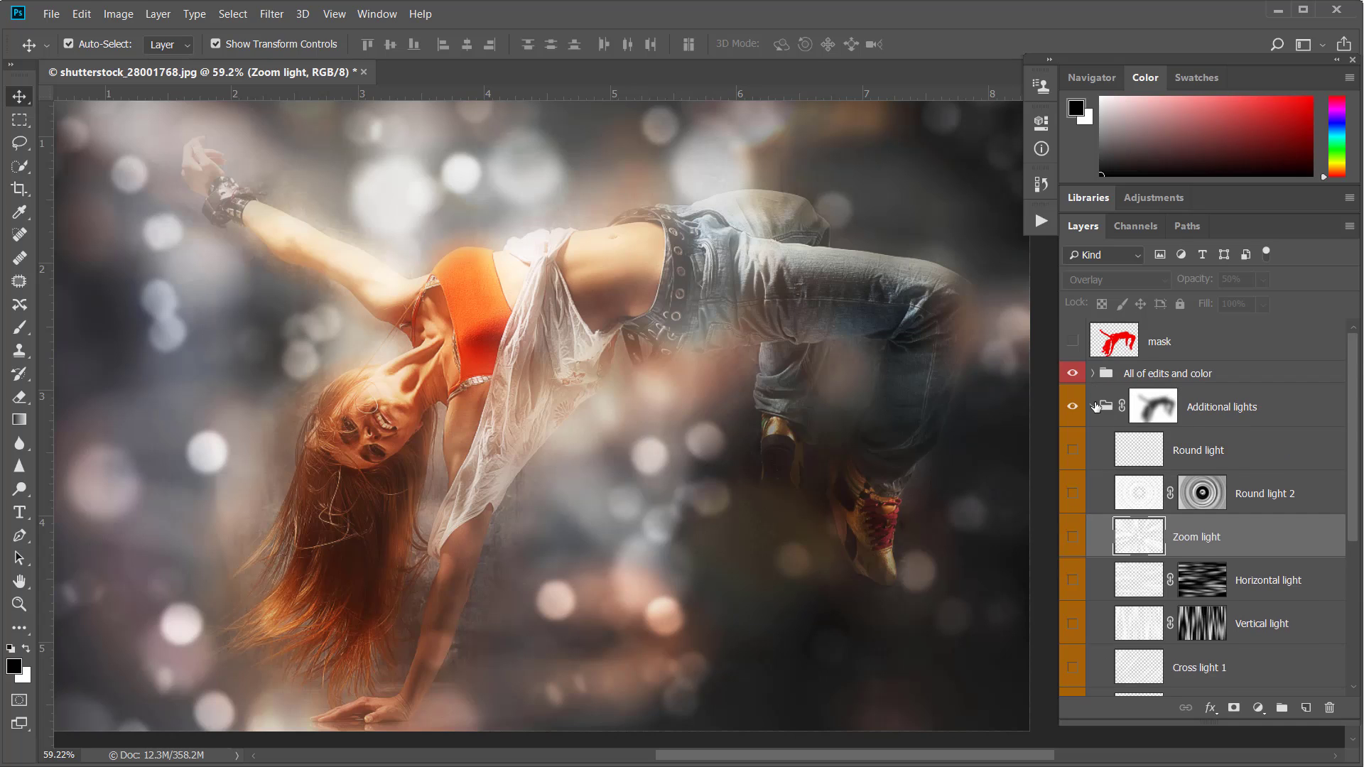
left_click(1093, 406)
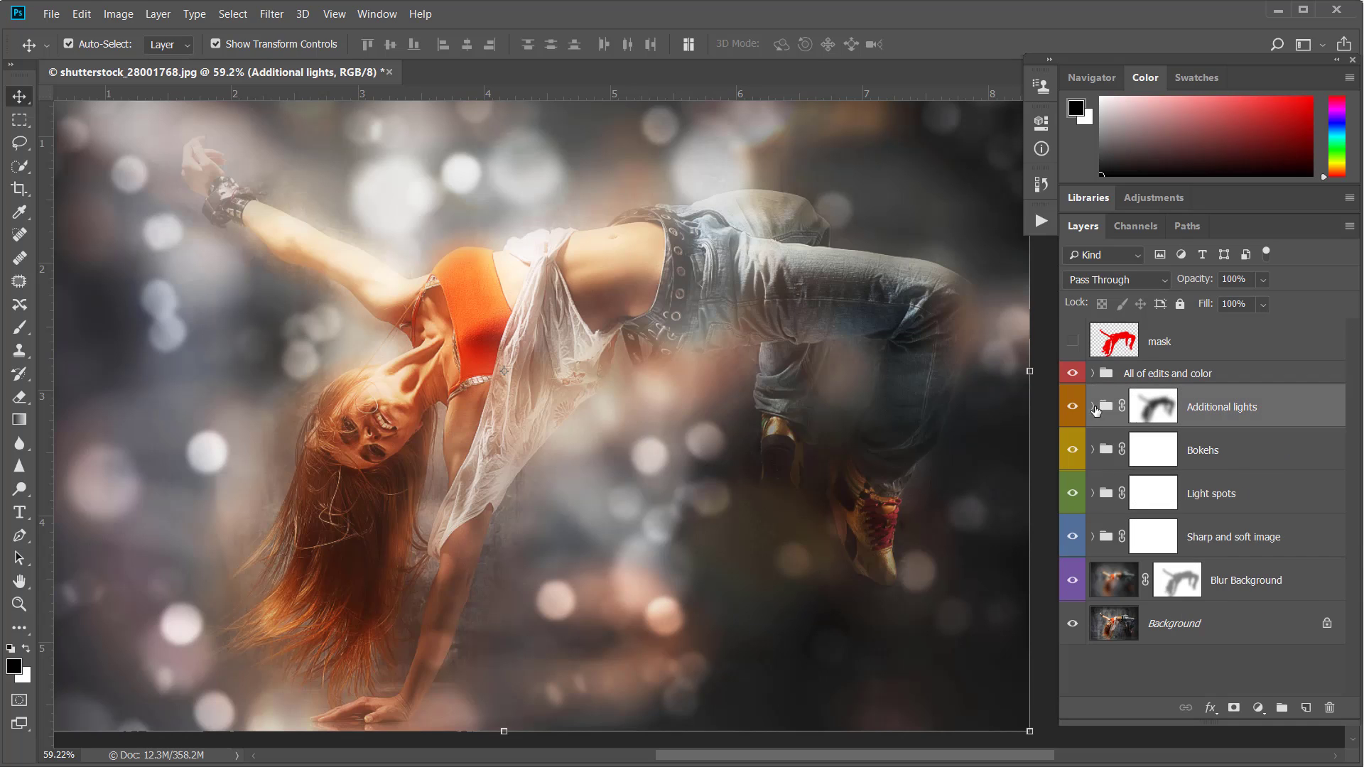
In the Bokehs group, show the Large and Medium Bokeh layers and leave Small Bokeh hidden
left_click(1093, 451)
scroll(1093, 462, "down", 2)
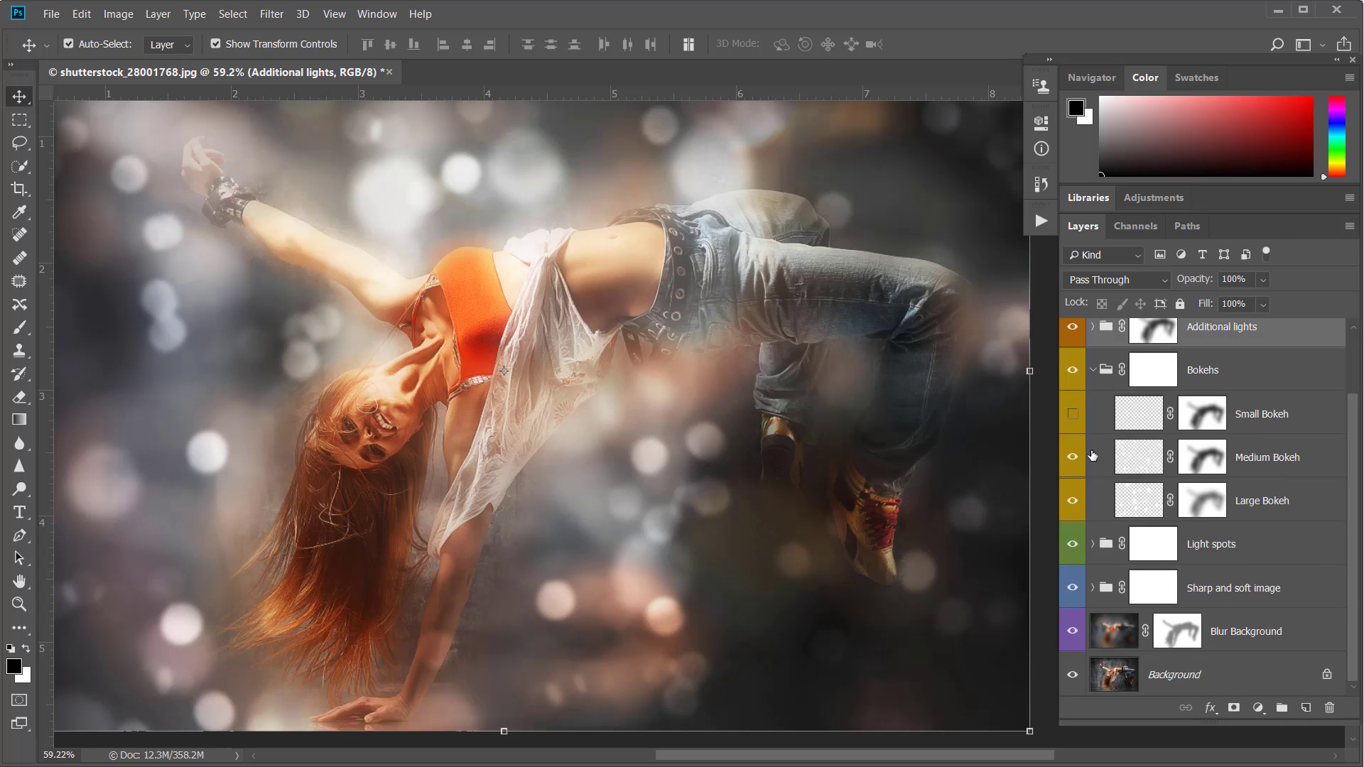
left_click(1073, 501)
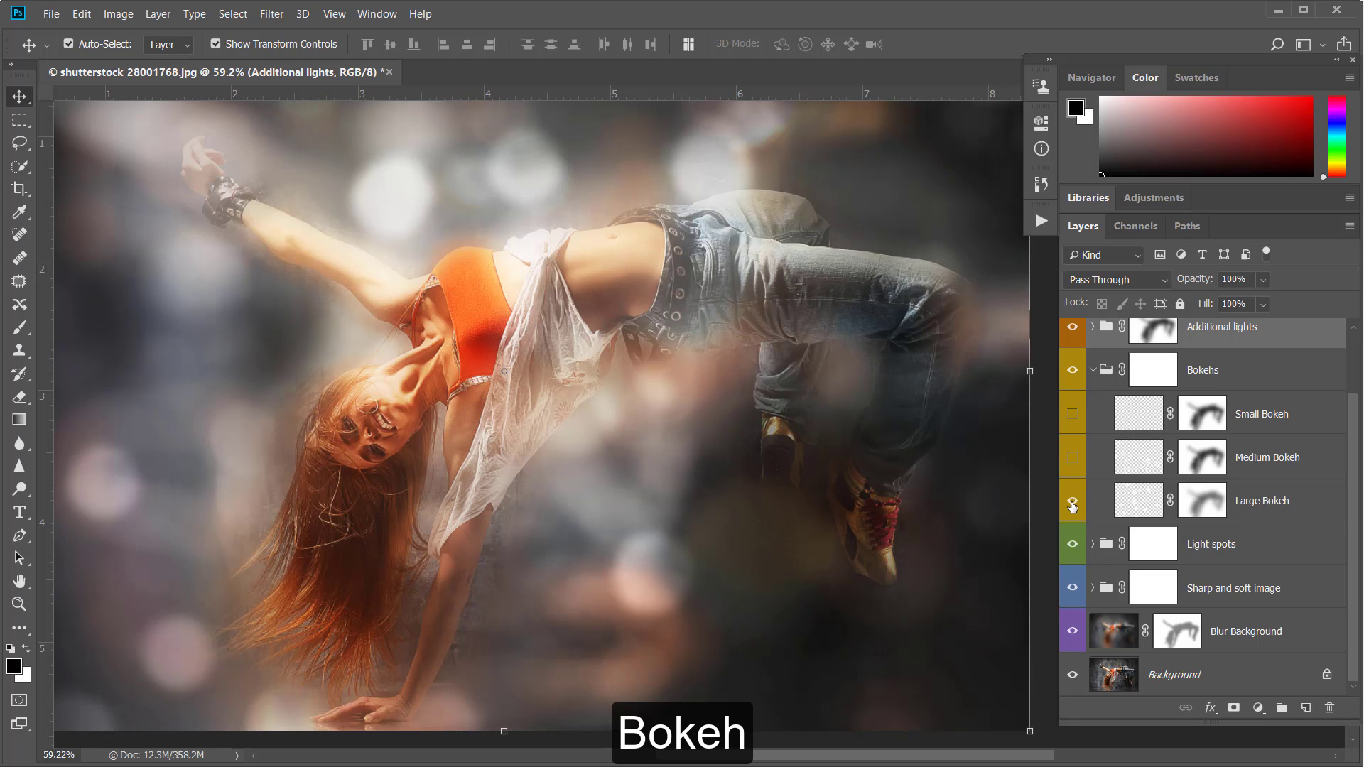
left_click(1073, 416)
left_click(1073, 458)
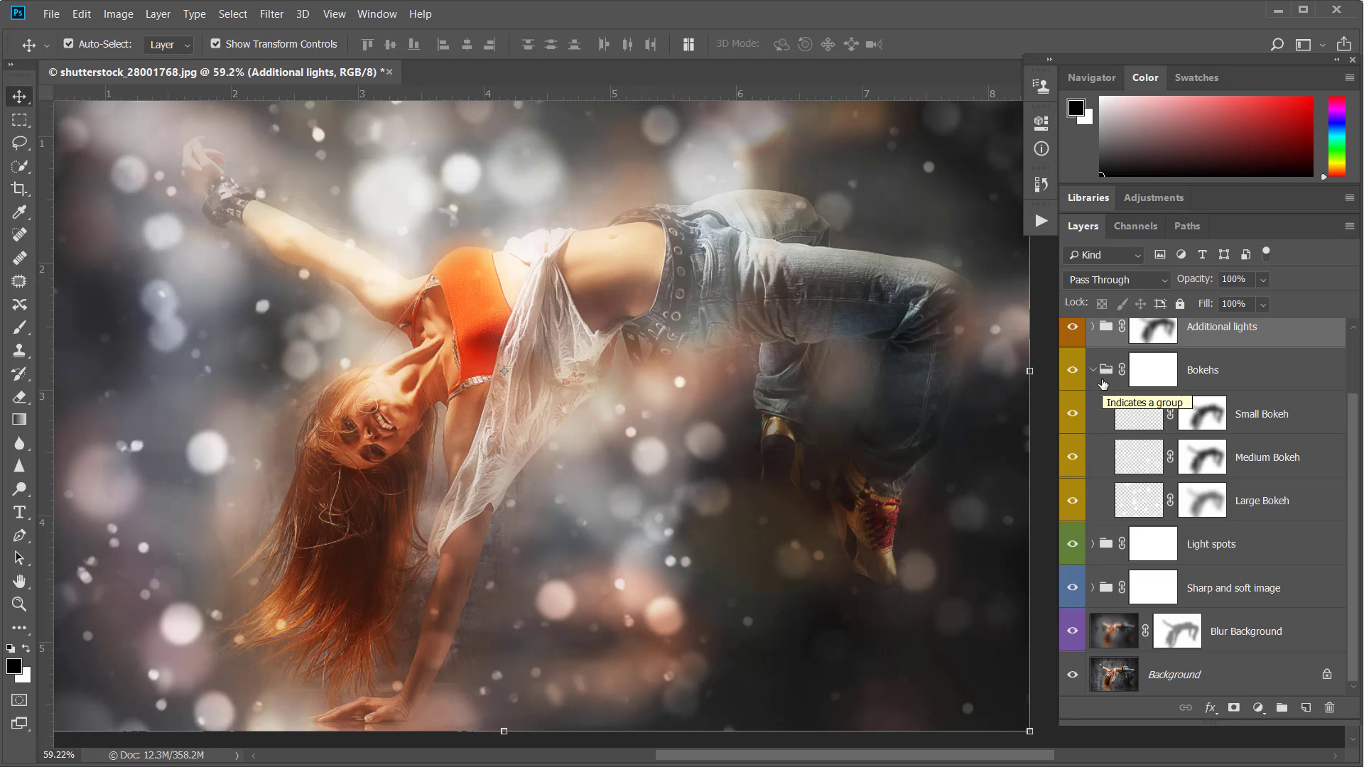
left_click(1073, 415)
Collapse the Bokehs group and switch off the Light spots group
left_click(1094, 370)
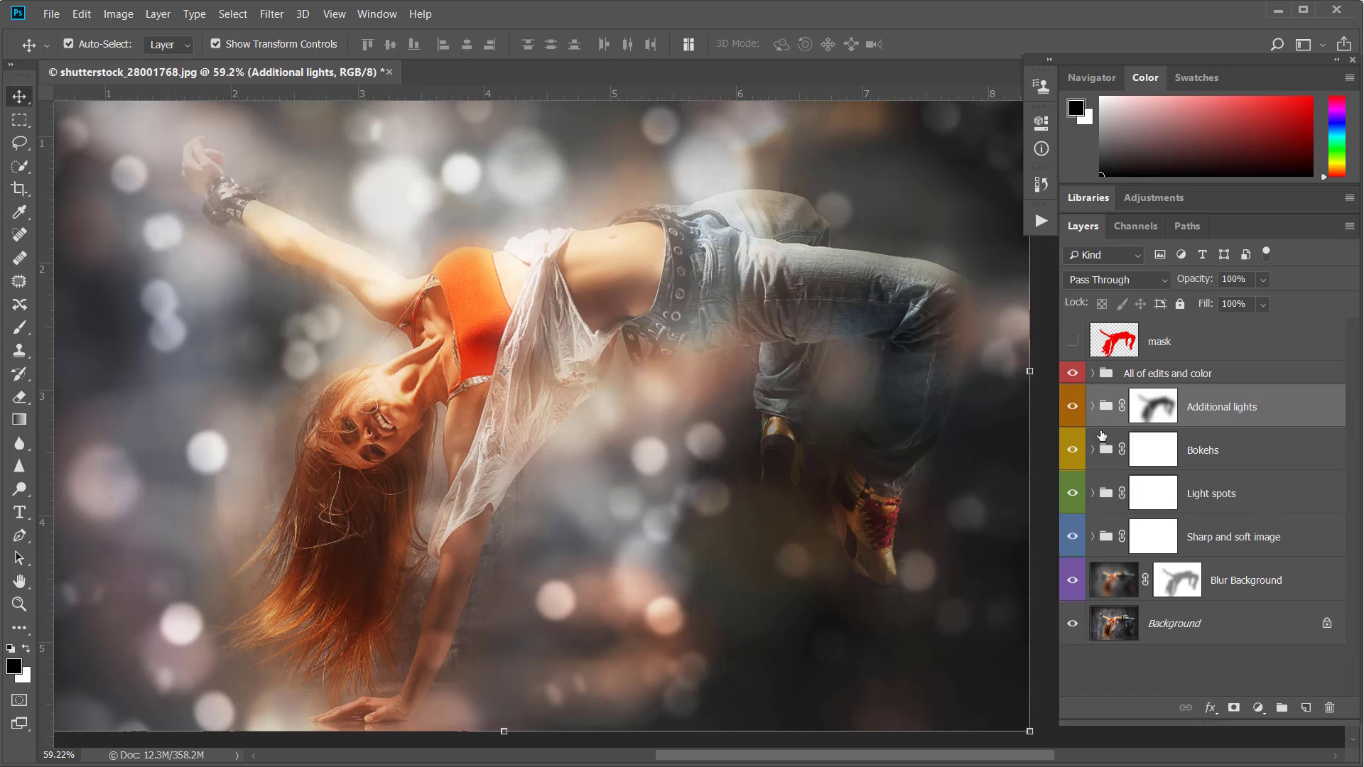
left_click(1095, 452)
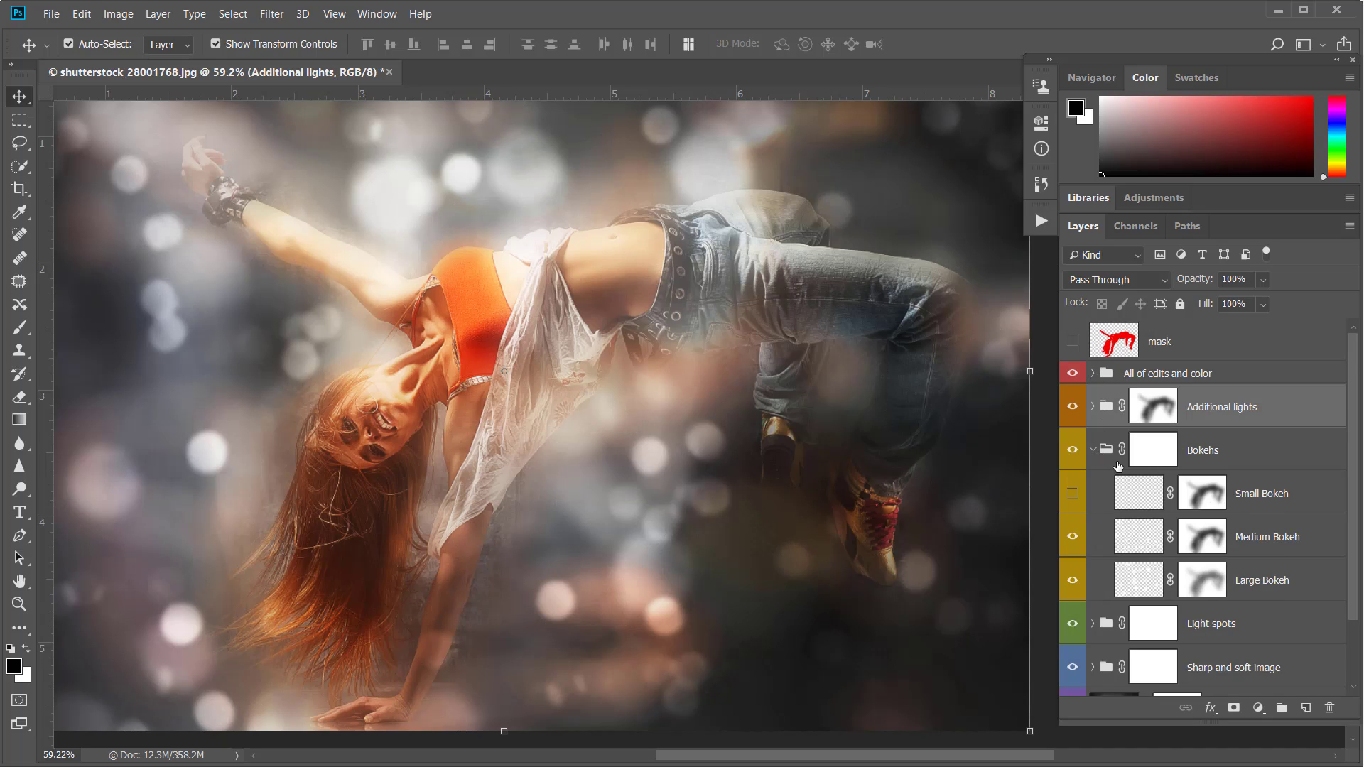
scroll(1117, 465, "down", 2)
left_click(1095, 372)
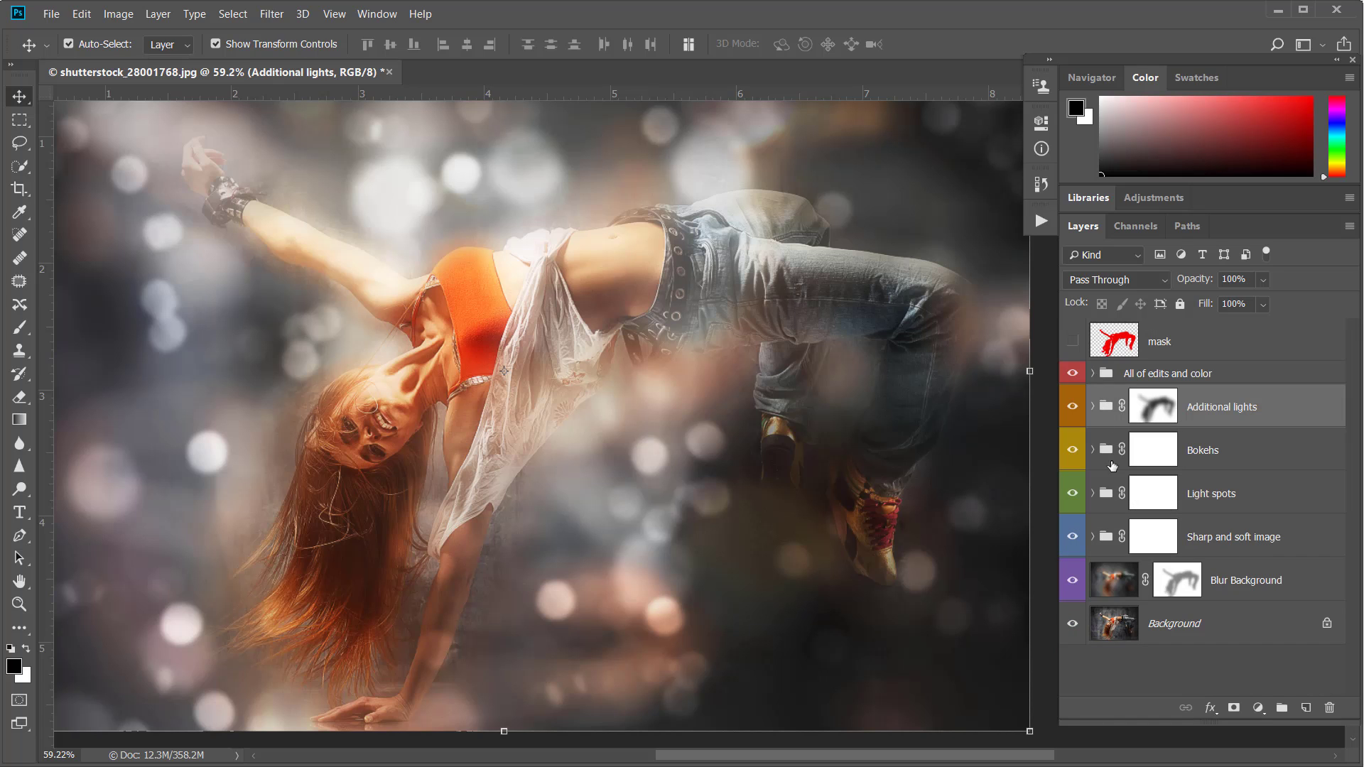
left_click(1072, 500)
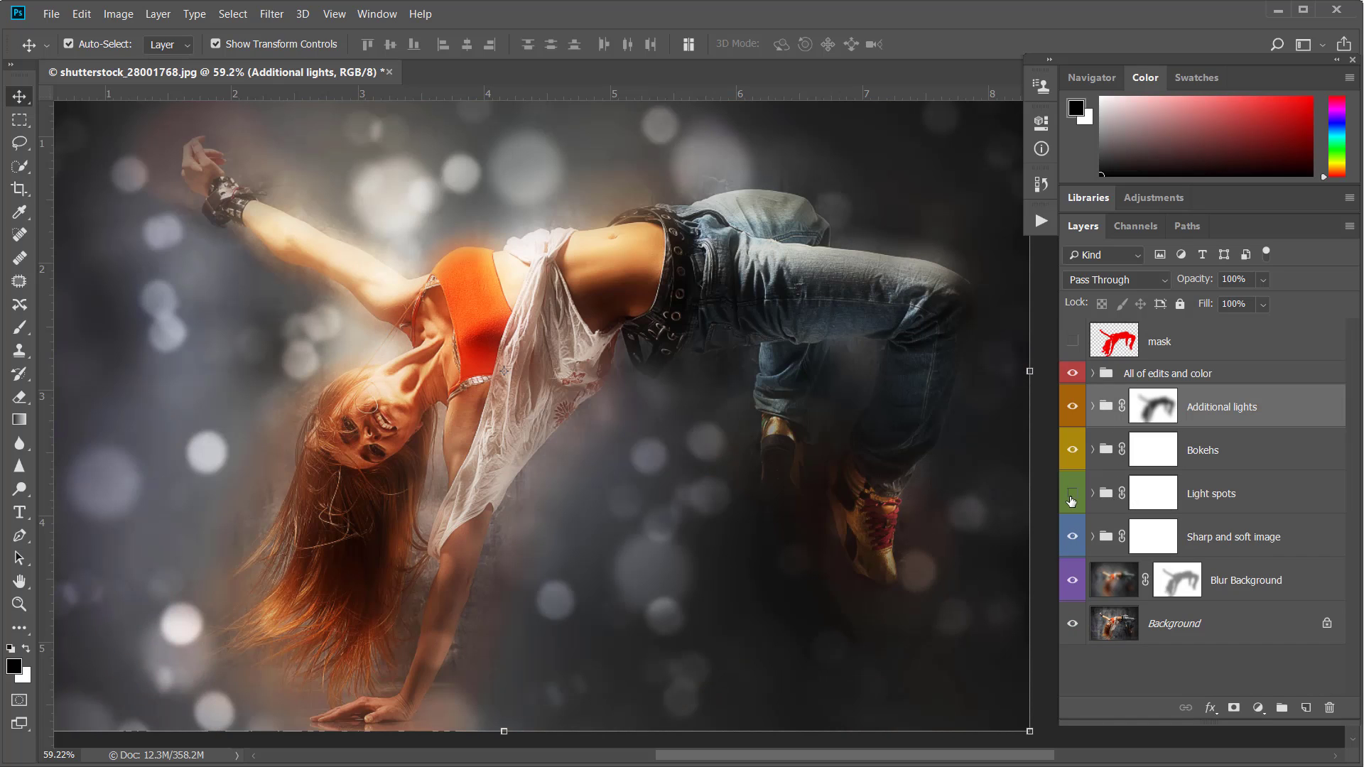
Turn the Light spots group back on and expand it to list its layers
left_click(1072, 500)
left_click(1096, 500)
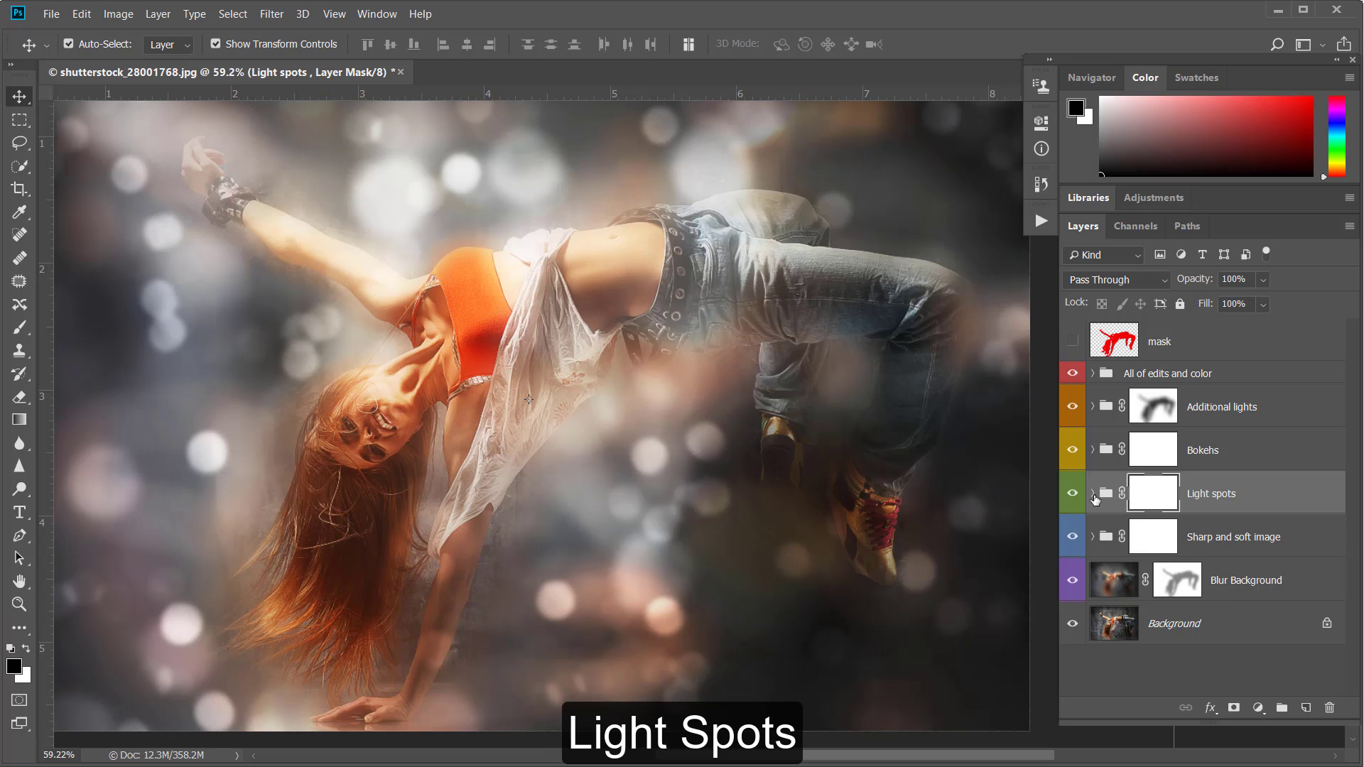
left_click(1093, 494)
scroll(1096, 497, "down", 1)
scroll(1096, 494, "up", 1)
scroll(1095, 491, "down", 1)
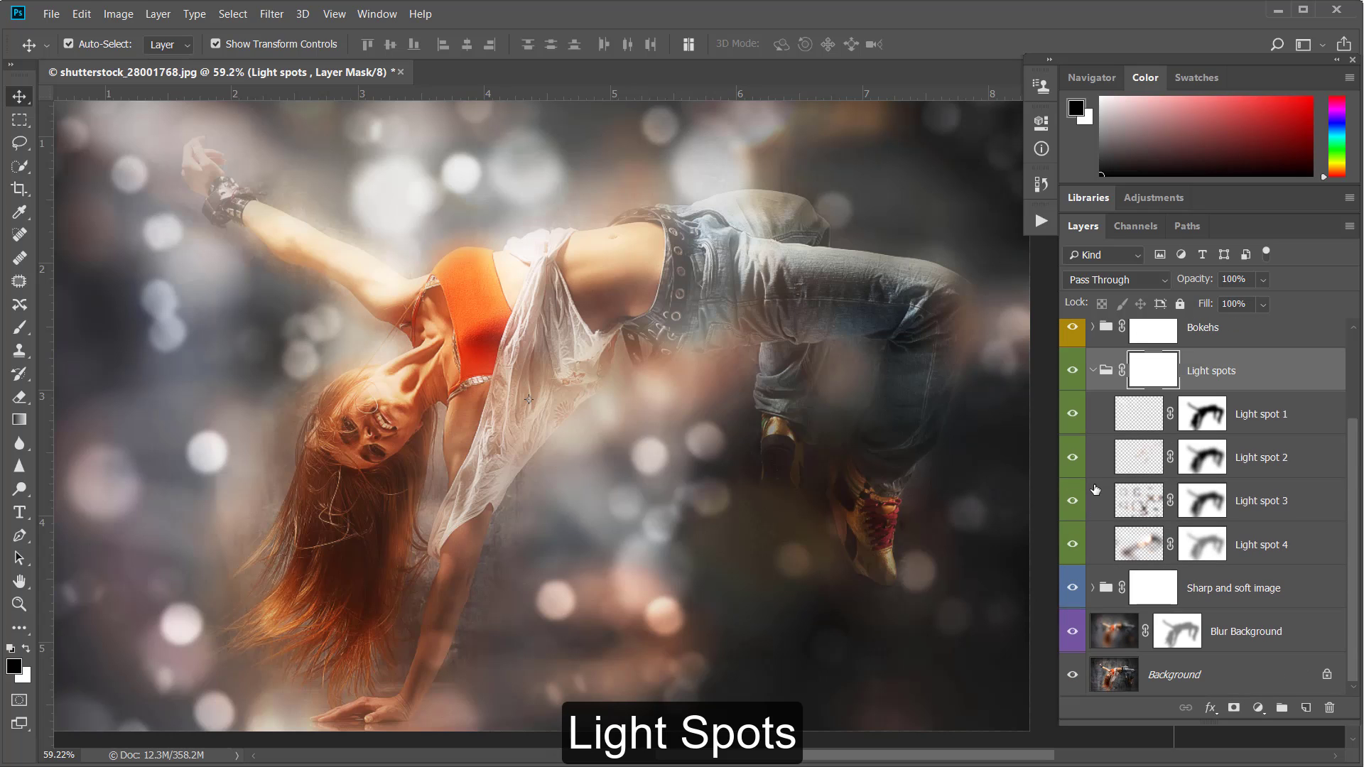
Toggle Light spots 1–4 to compare, keep all on, and expand Sharp and soft image
left_click(1073, 415)
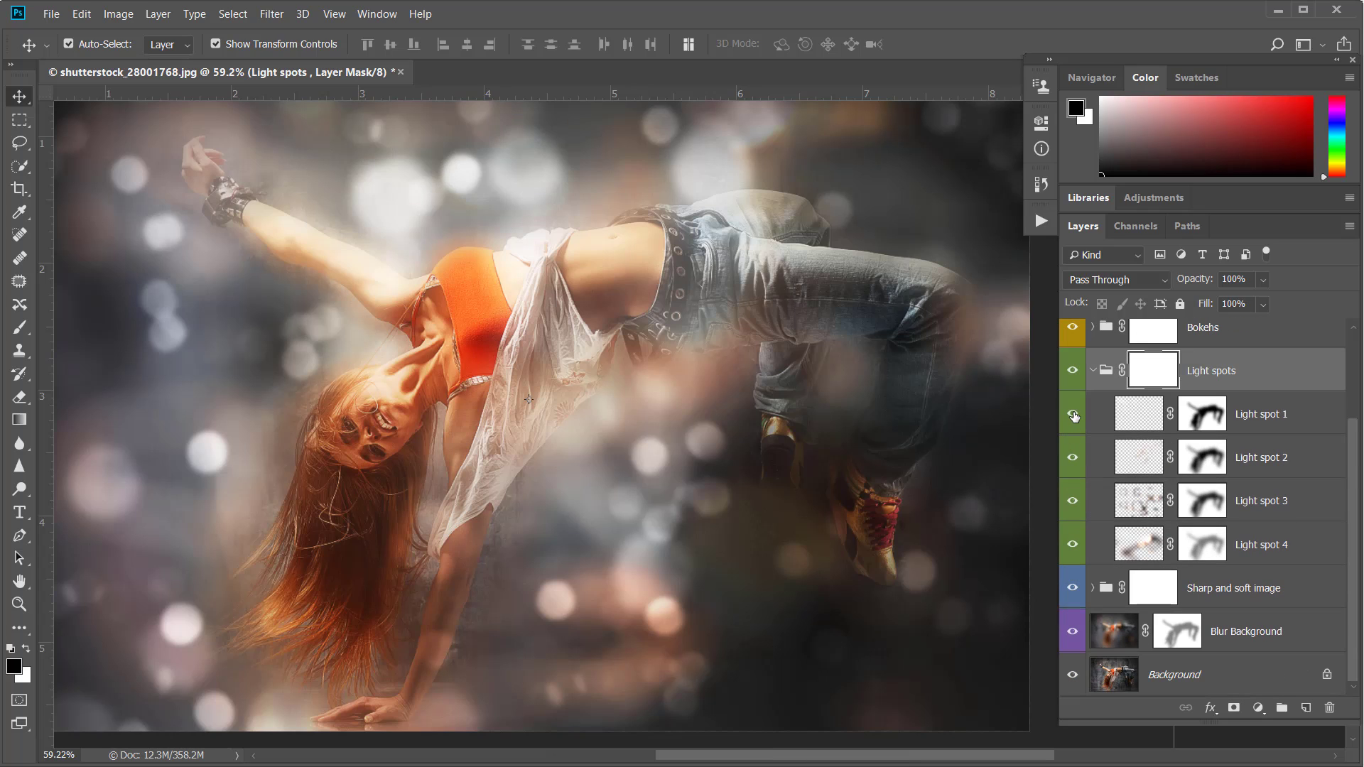
left_click(1073, 415)
left_click(1073, 458)
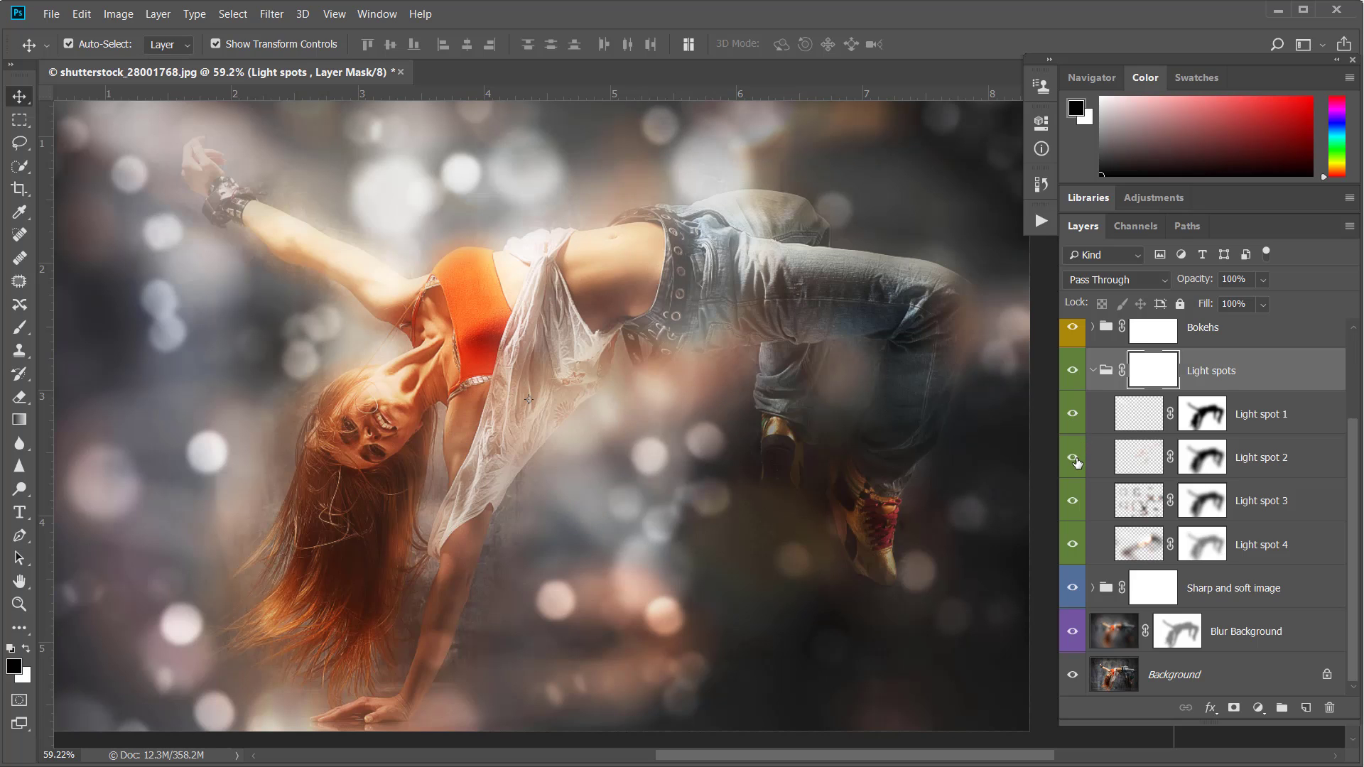
left_click(1075, 501)
left_click(1074, 502)
left_click(1073, 545)
left_click(1073, 545)
left_click(1093, 589)
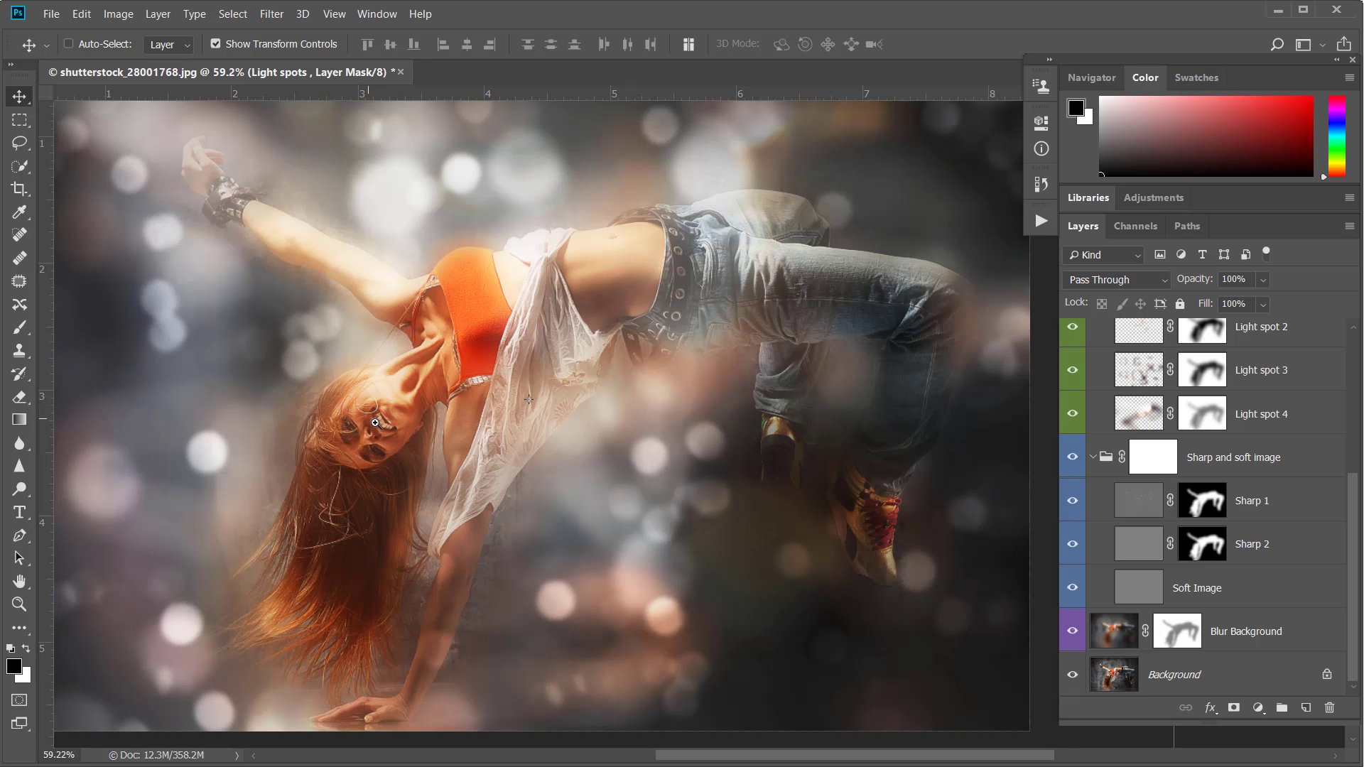
Zoom to the face at 100% and compare Sharp 1 and Sharp 2 by toggling them
left_click_drag(380, 420, 425, 438)
key("ctrl+minus")
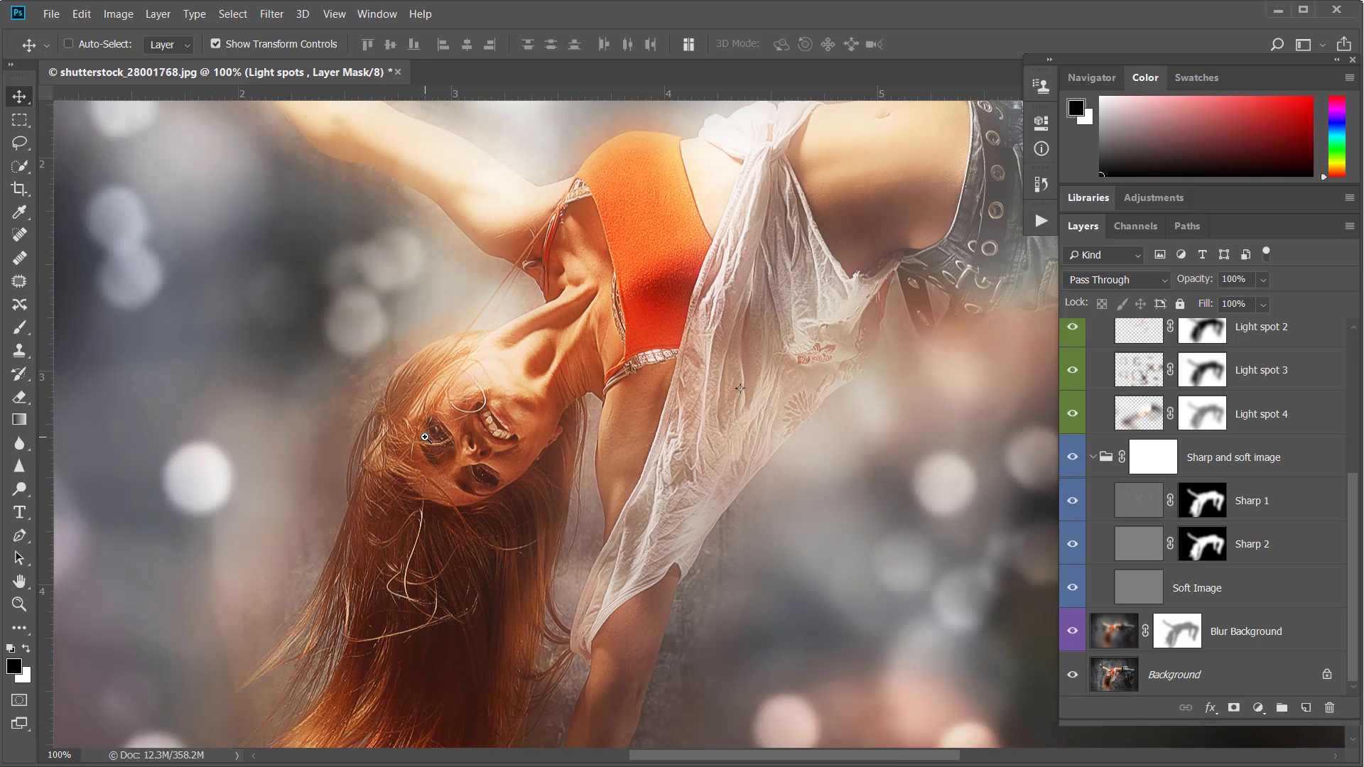
key("ctrl+0")
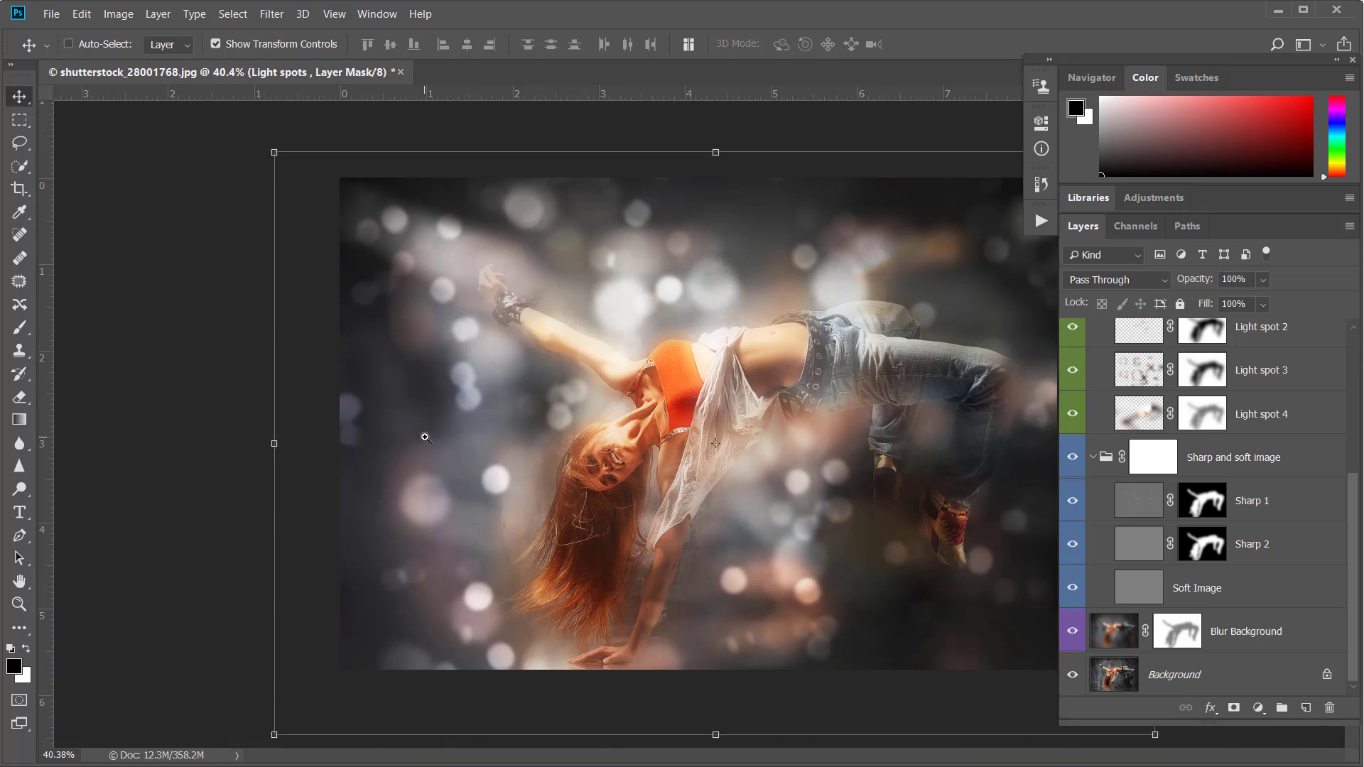
key("ctrl+1")
scroll(425, 437, "down", 3)
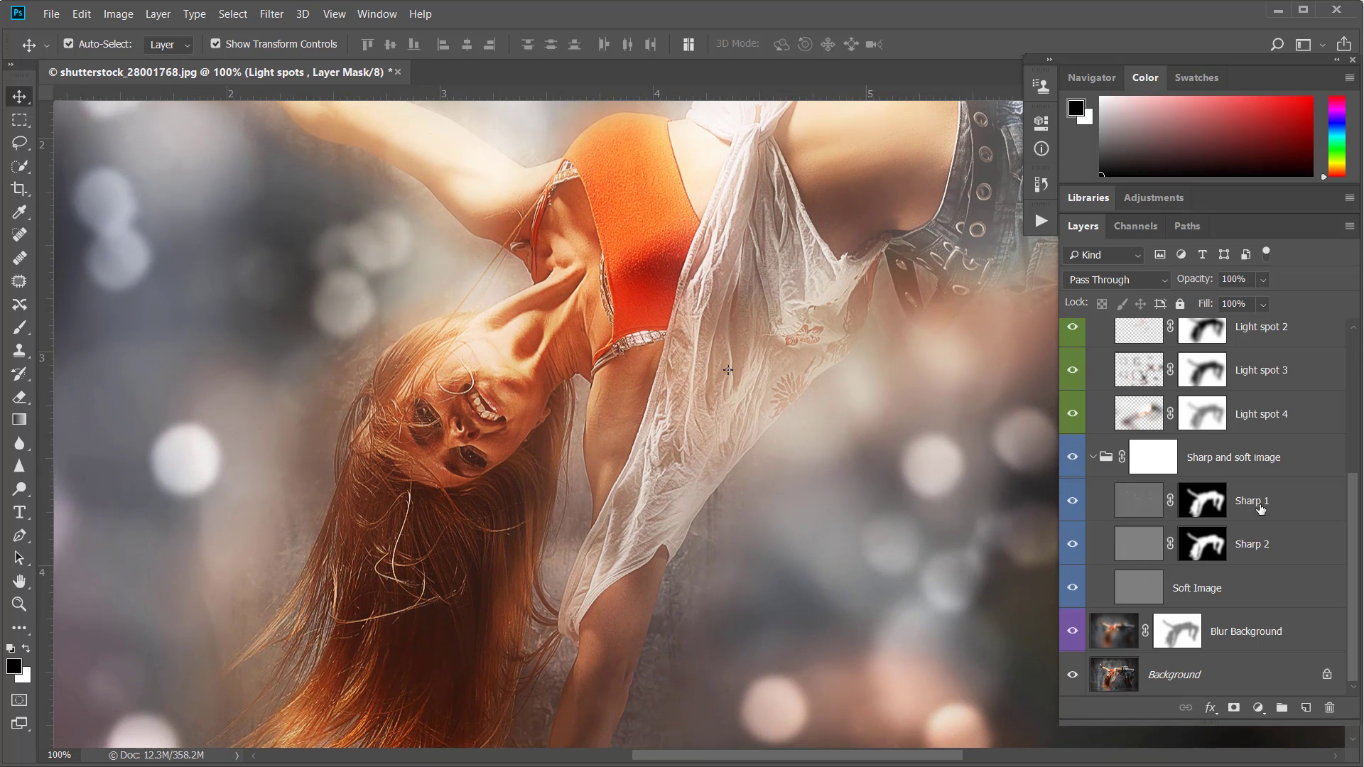
left_click(1074, 502)
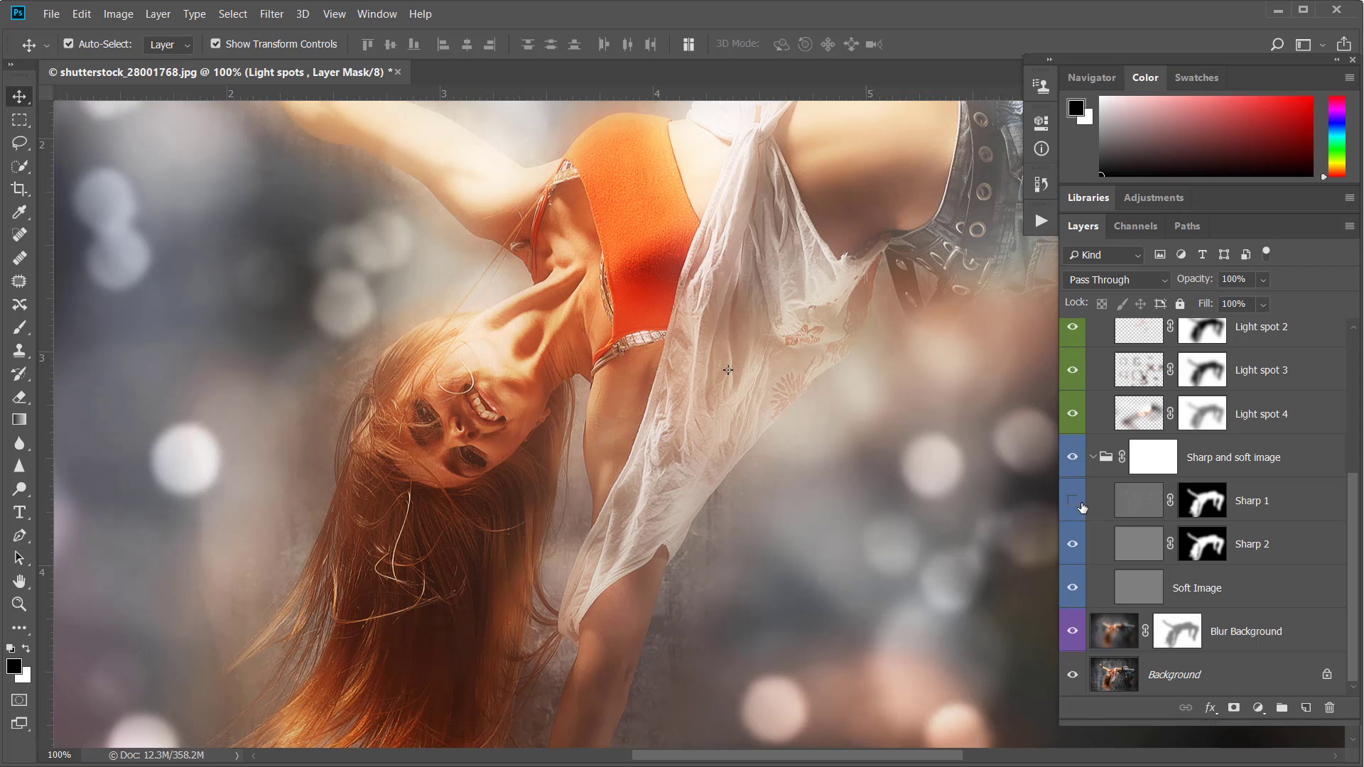
left_click(1074, 546)
left_click(1138, 542)
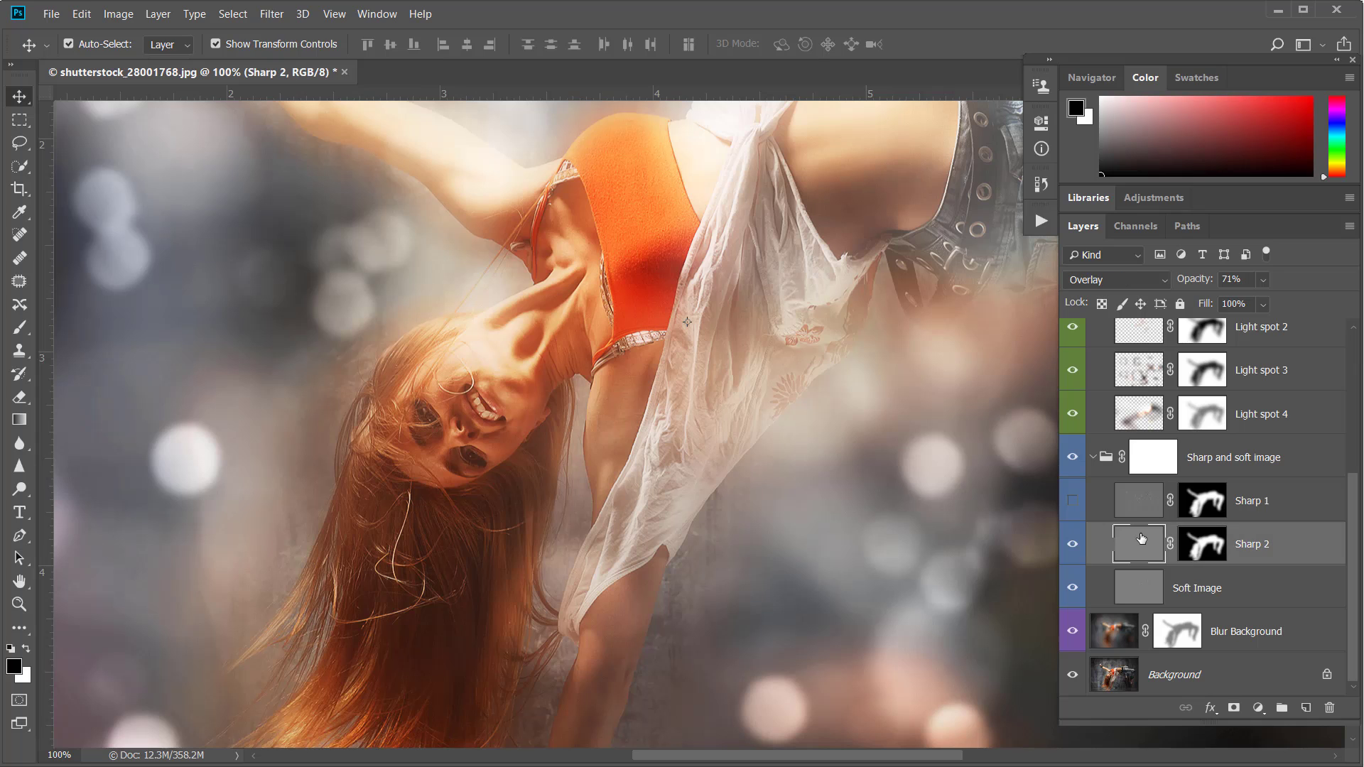
left_click(1136, 504)
left_click(1073, 501)
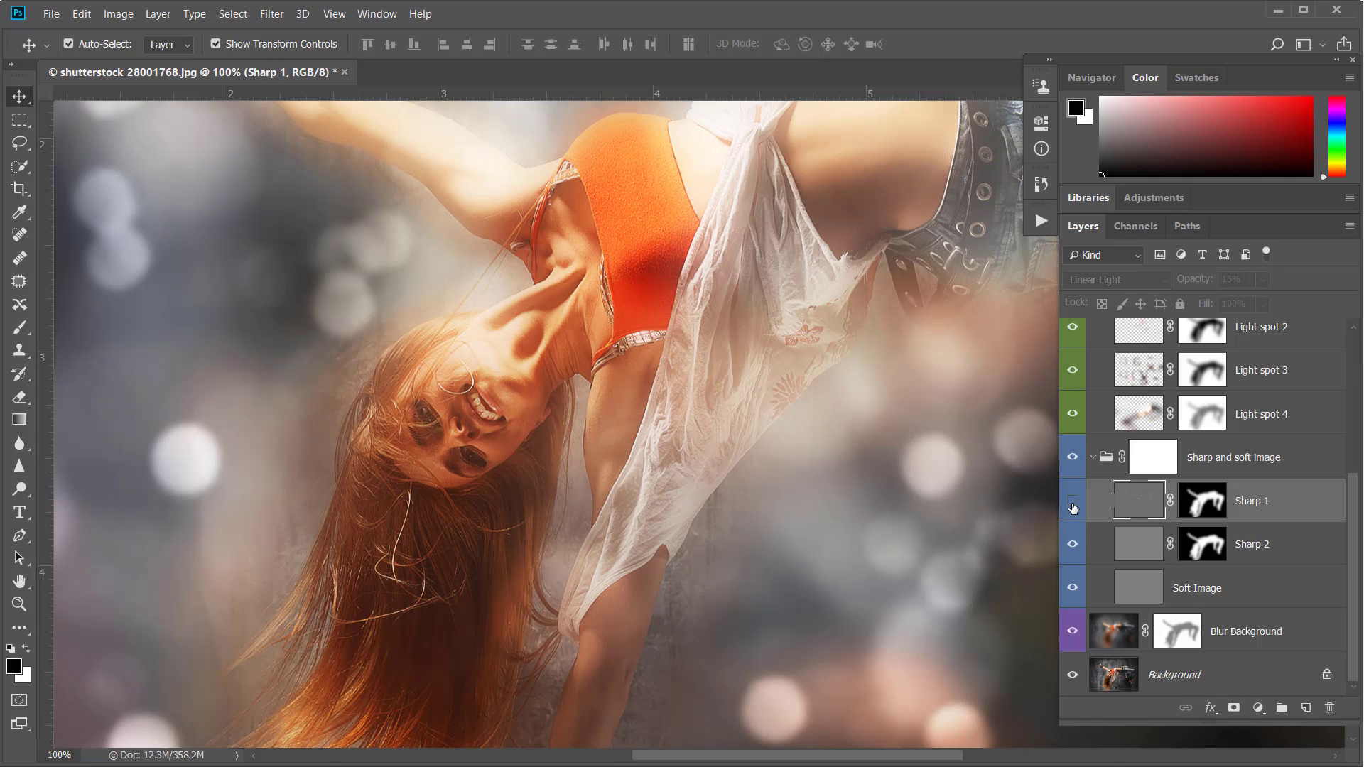
Set Sharp 1 to 11% and Soft Image to 26% opacity, then collapse the group
mouse_move(1194, 280)
left_mouse_down()
mouse_move(1278, 281)
mouse_move(1132, 283)
left_mouse_up()
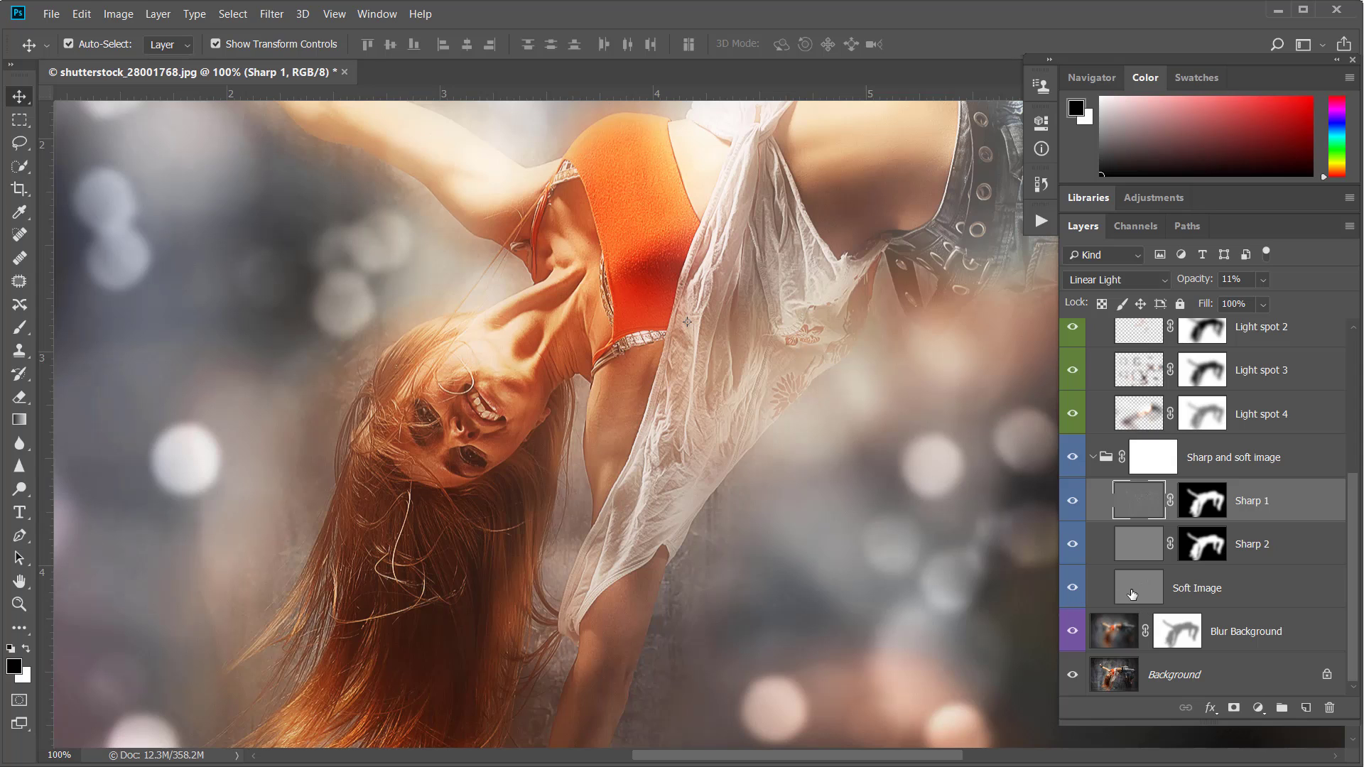
left_click(1132, 595)
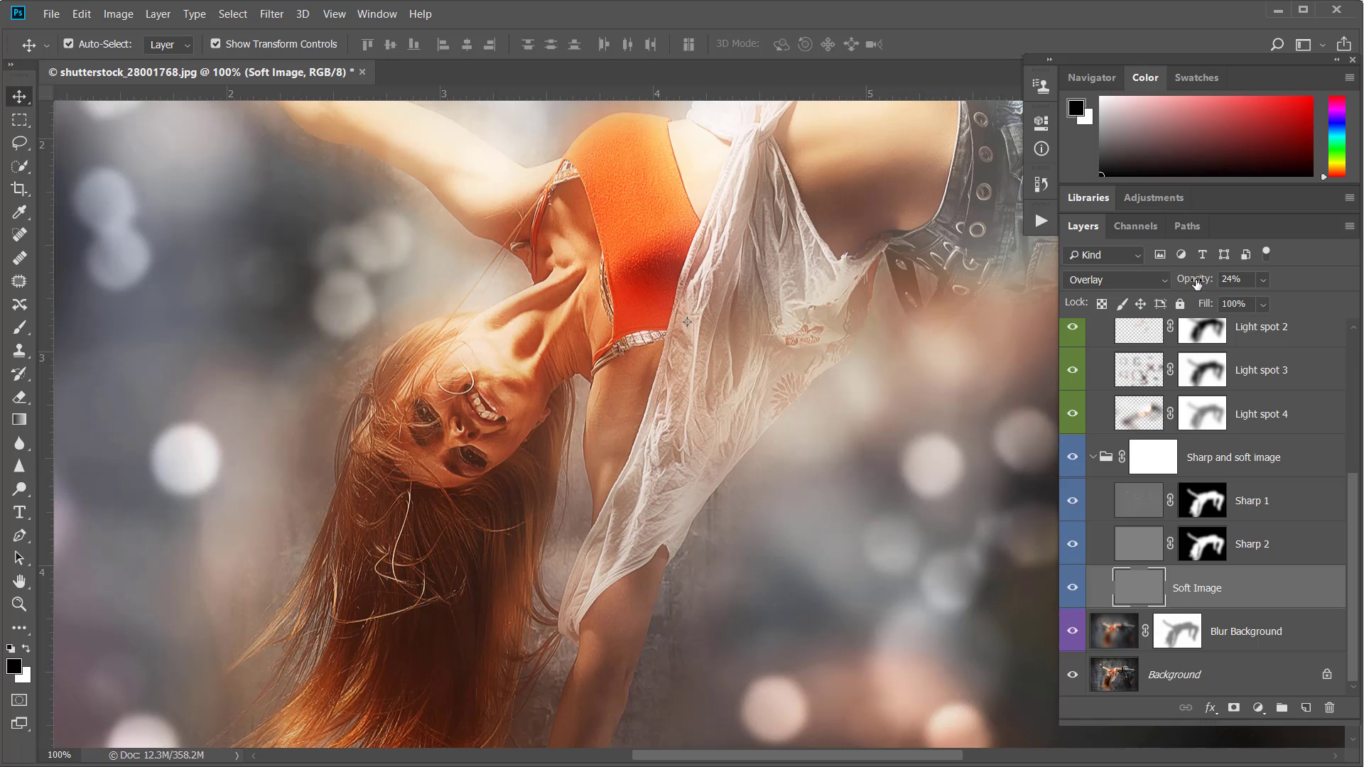
left_click_drag(1200, 282, 1281, 283)
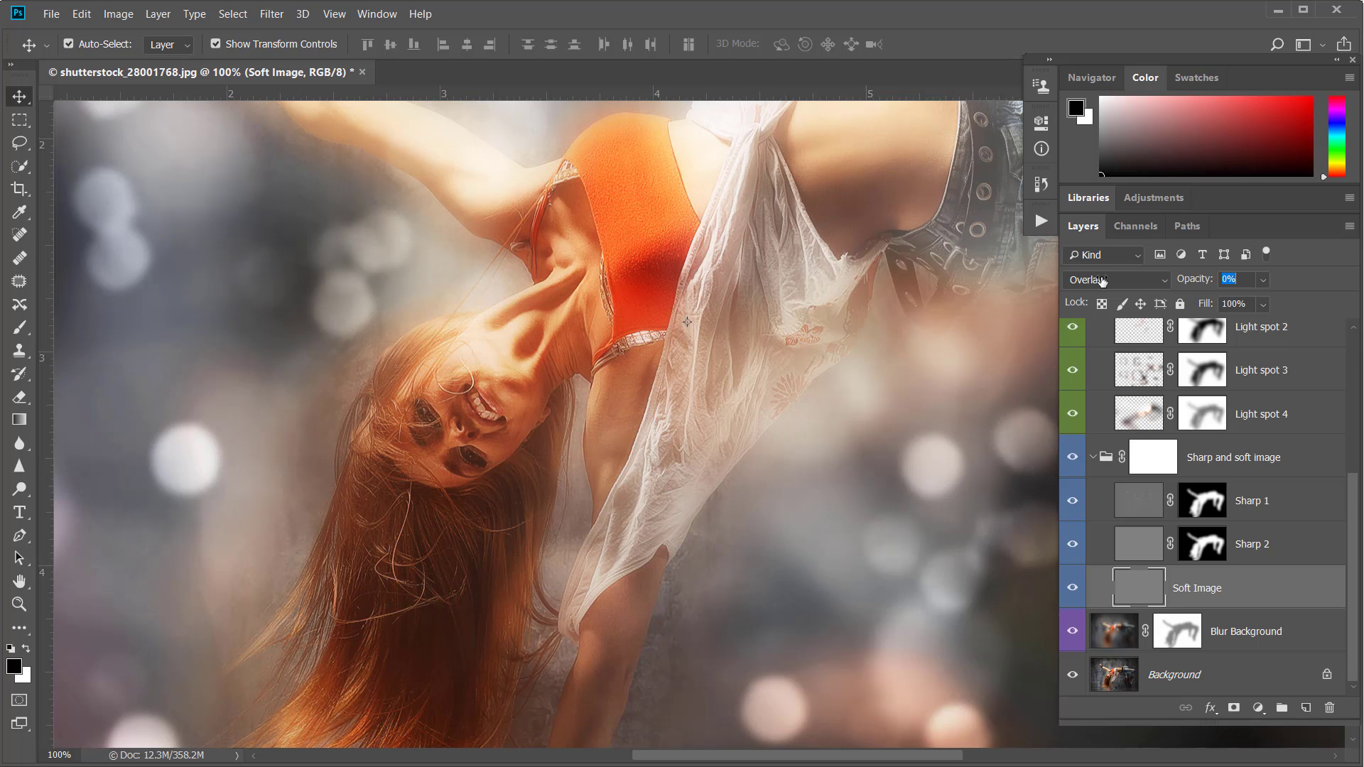
left_click_drag(1240, 281, 1173, 284)
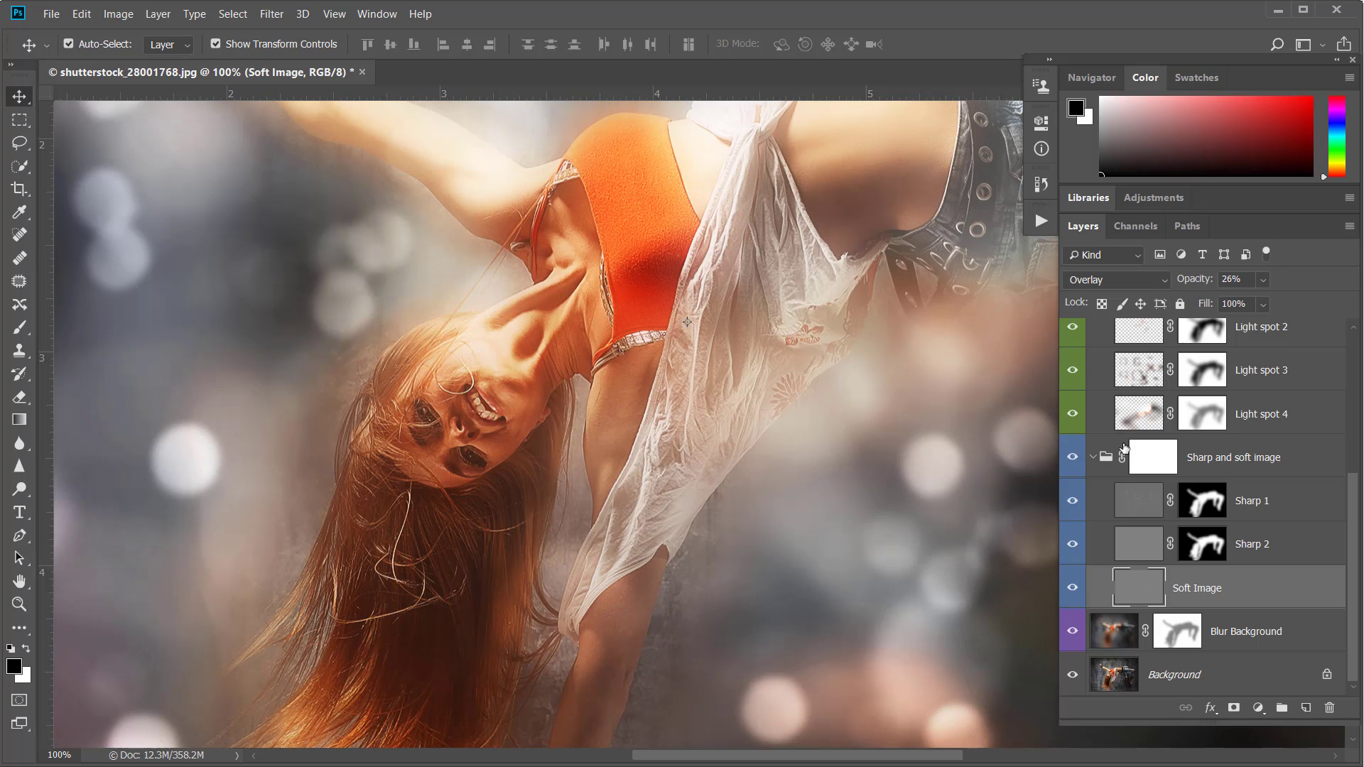
left_click(1092, 460)
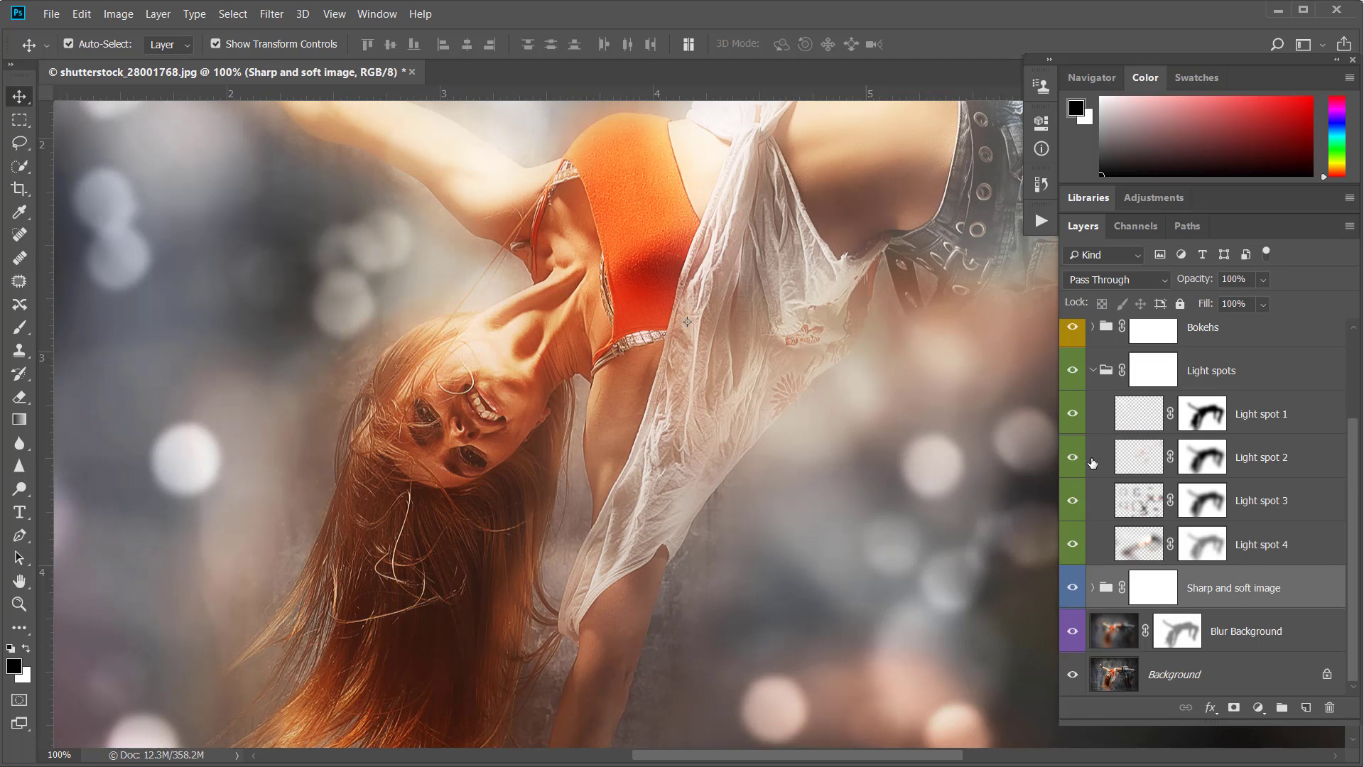
Fit the finished dancer image on screen, then move over to the IMG_0146.JPG document
key("ctrl+0")
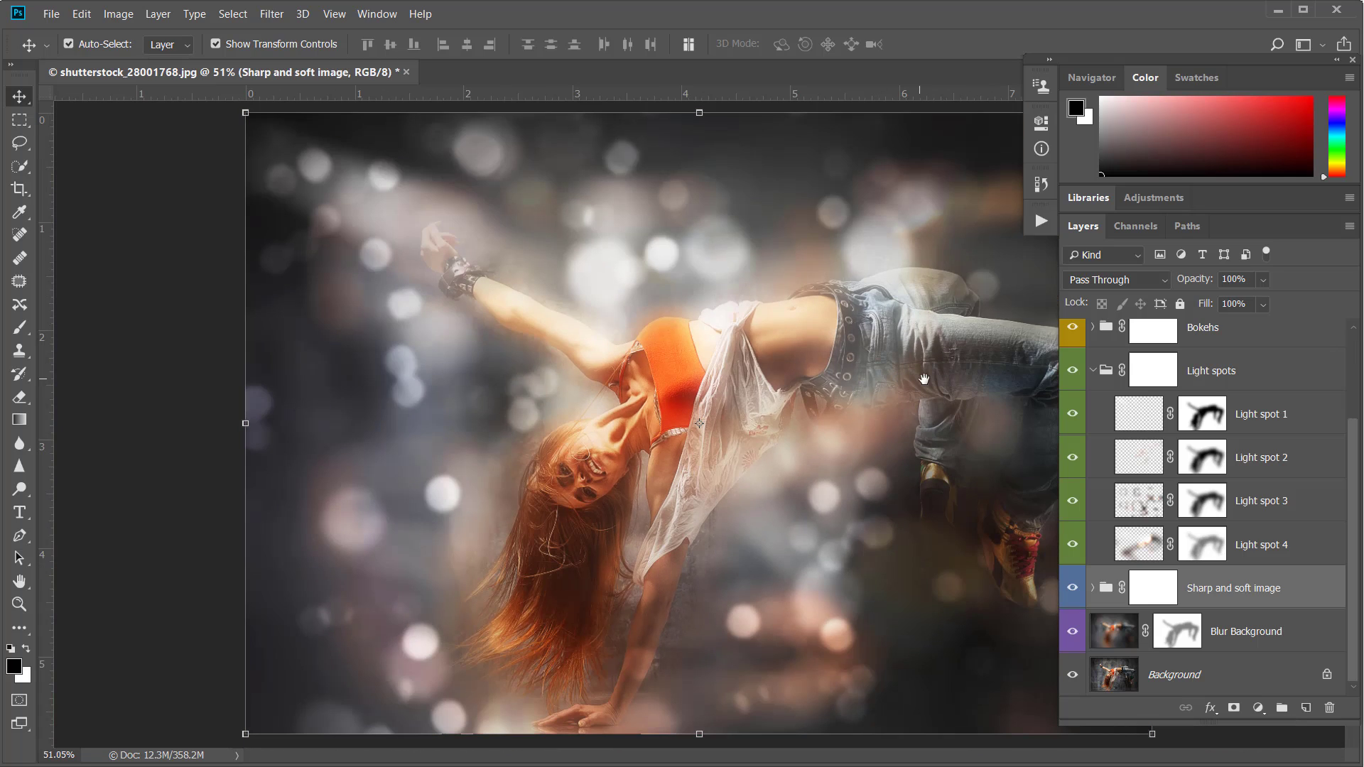
scroll(890, 378, "up", 1)
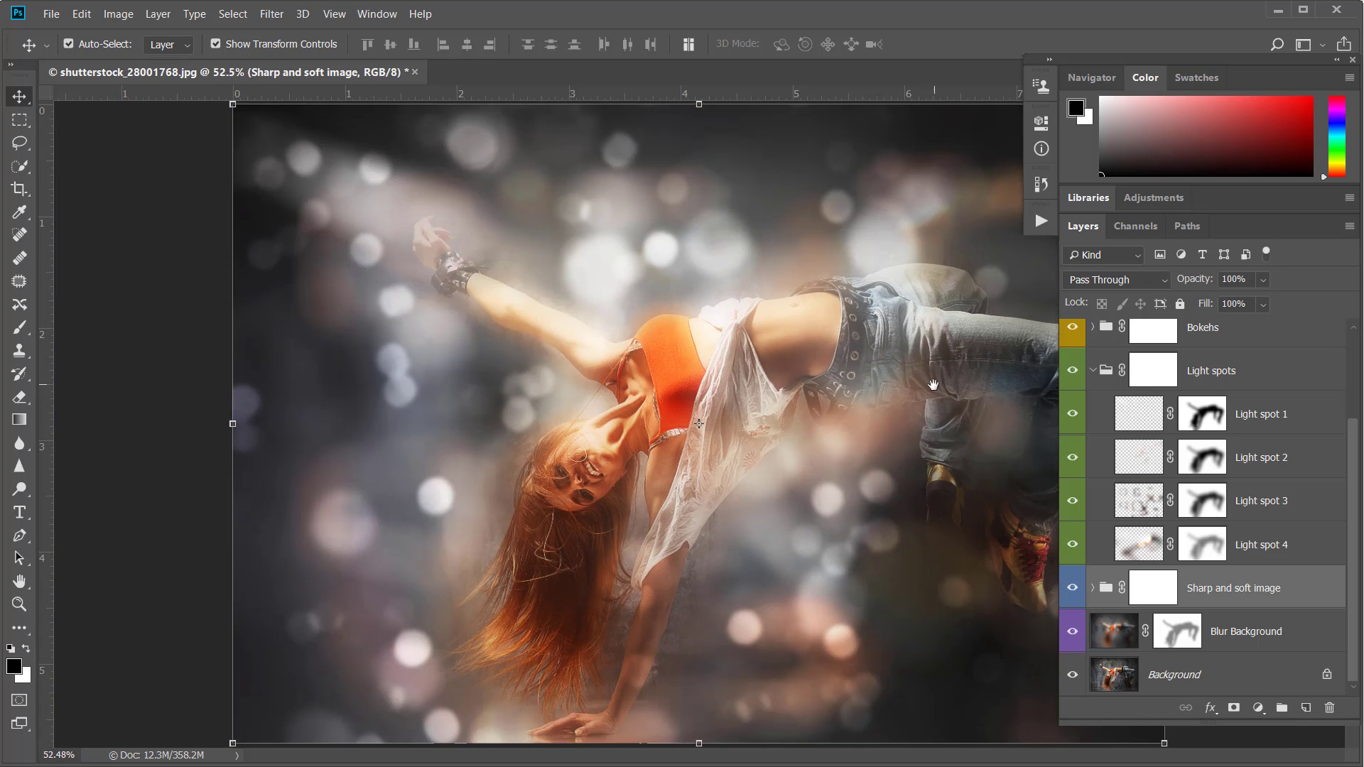
left_click_drag(888, 385, 745, 377)
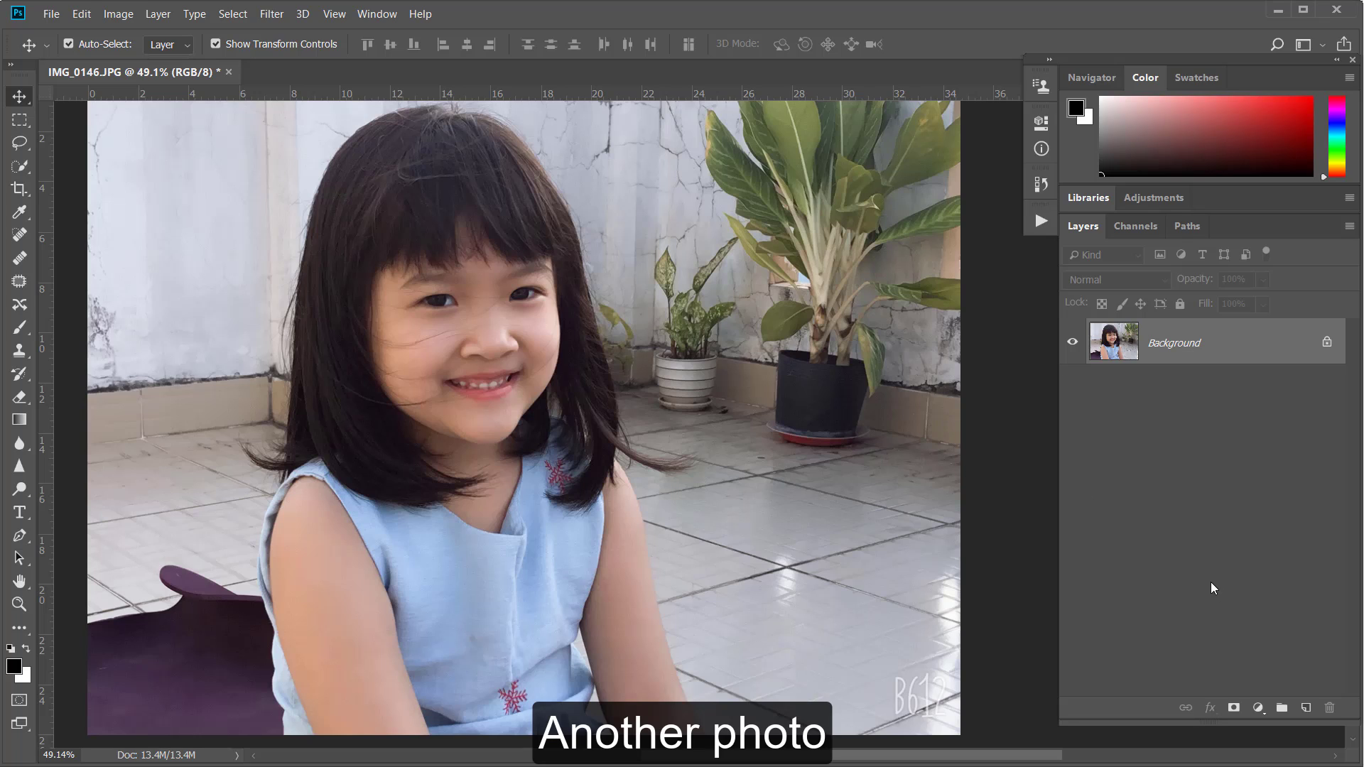
Paint the girl red with the Brush on a new layer and play Bokeh Effex For CC2017+
left_click(1306, 708)
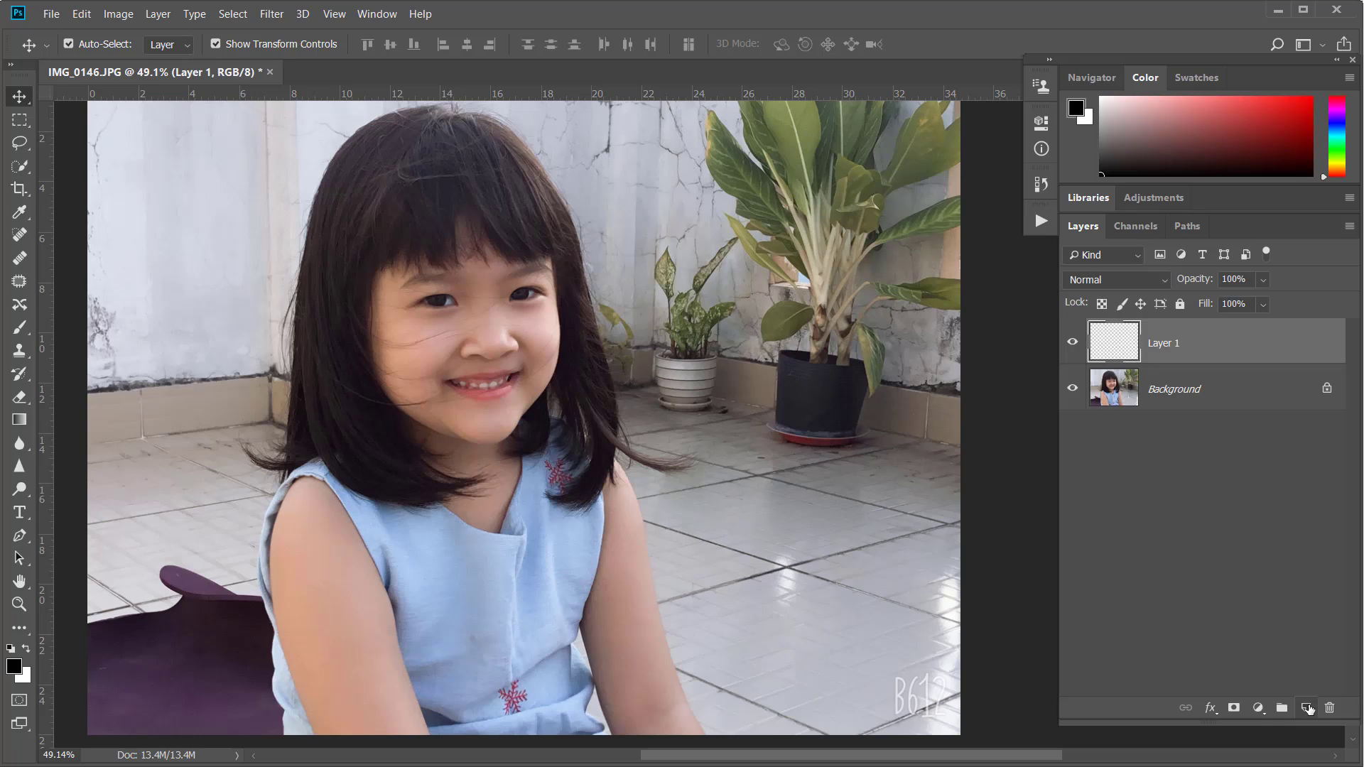
left_click(1311, 98)
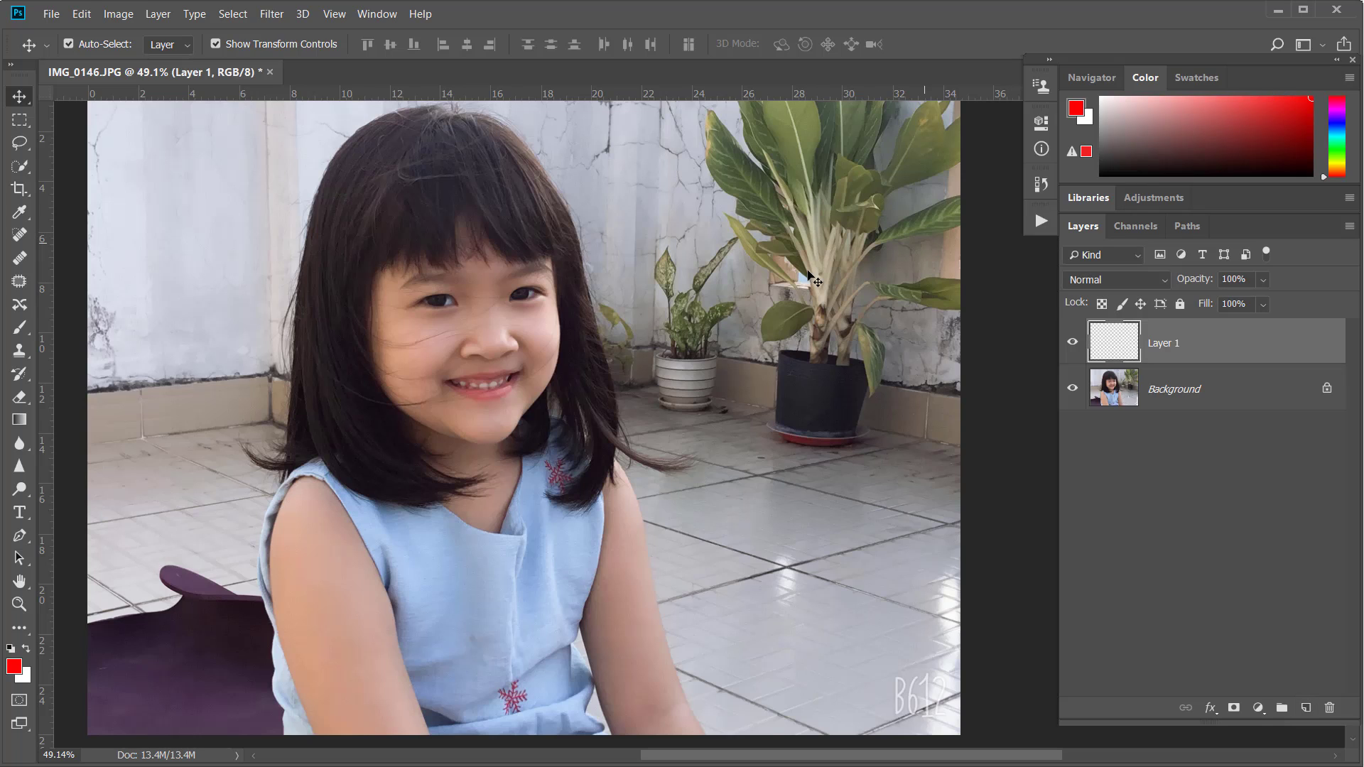
key("b")
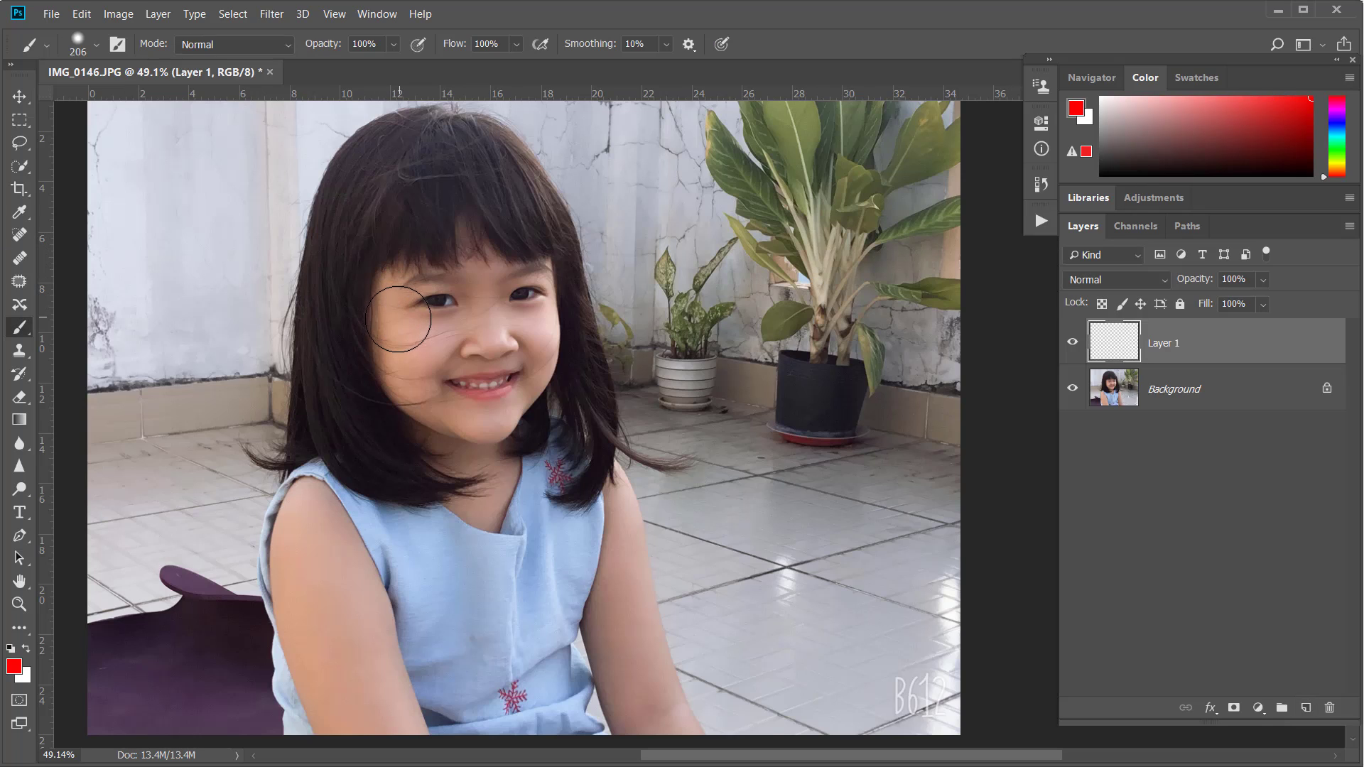
right_click(371, 366, "alt")
mouse_move(418, 355)
left_mouse_down()
mouse_move(620, 702)
mouse_move(365, 472)
left_mouse_up()
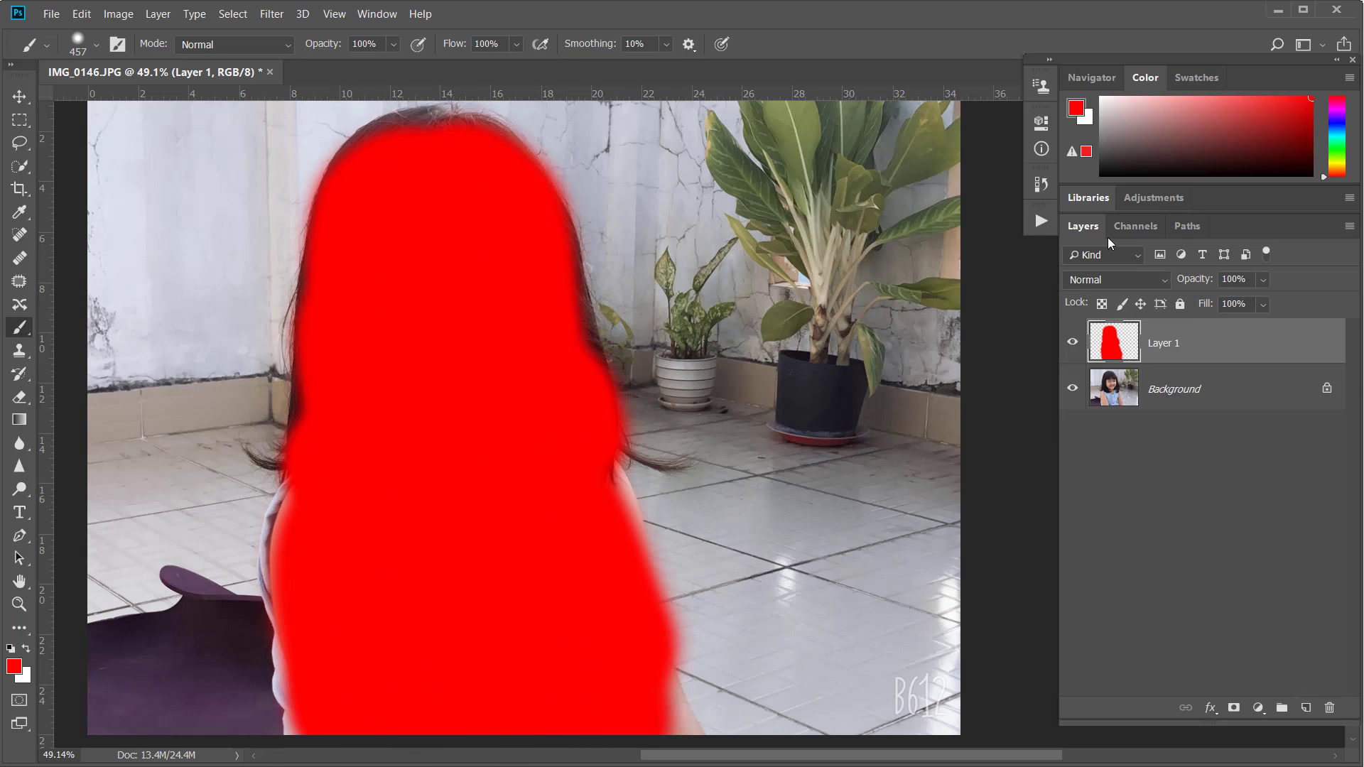
left_click(1034, 228)
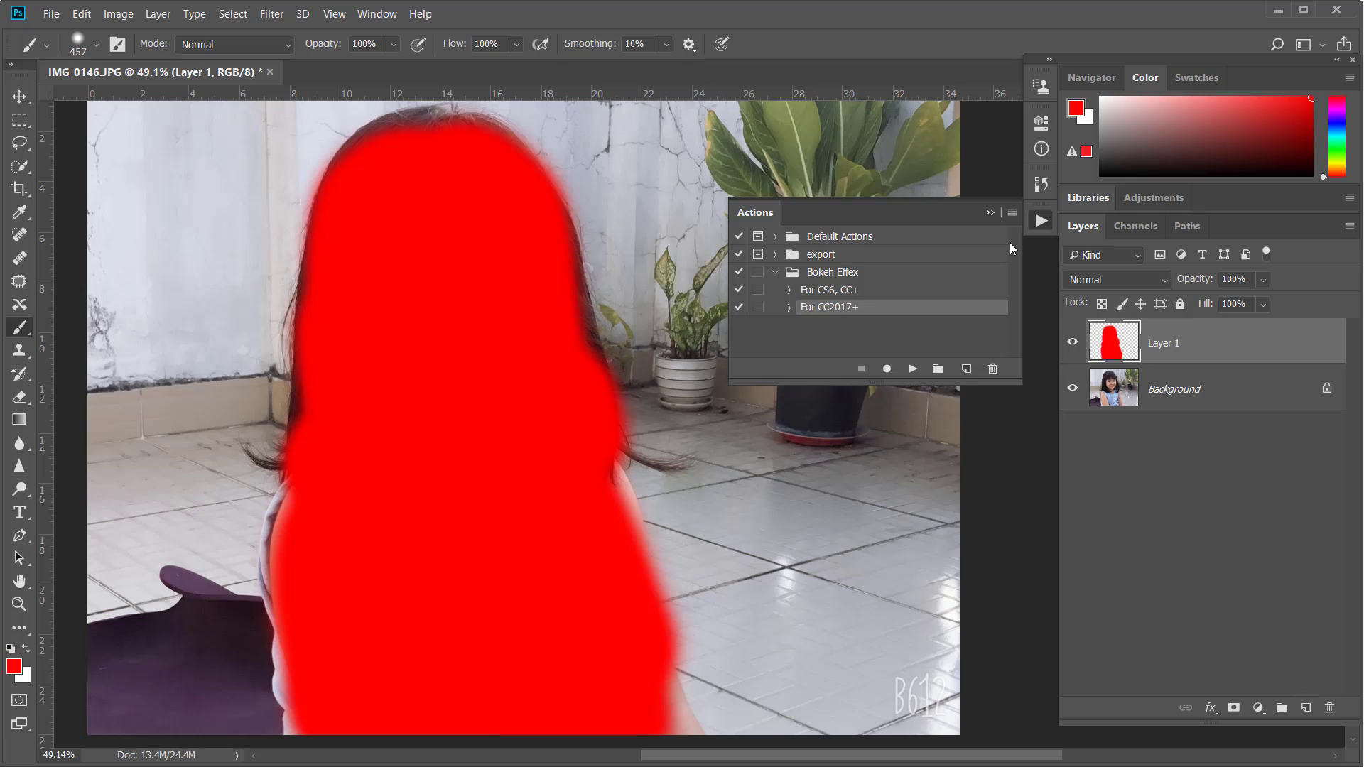
left_click(912, 369)
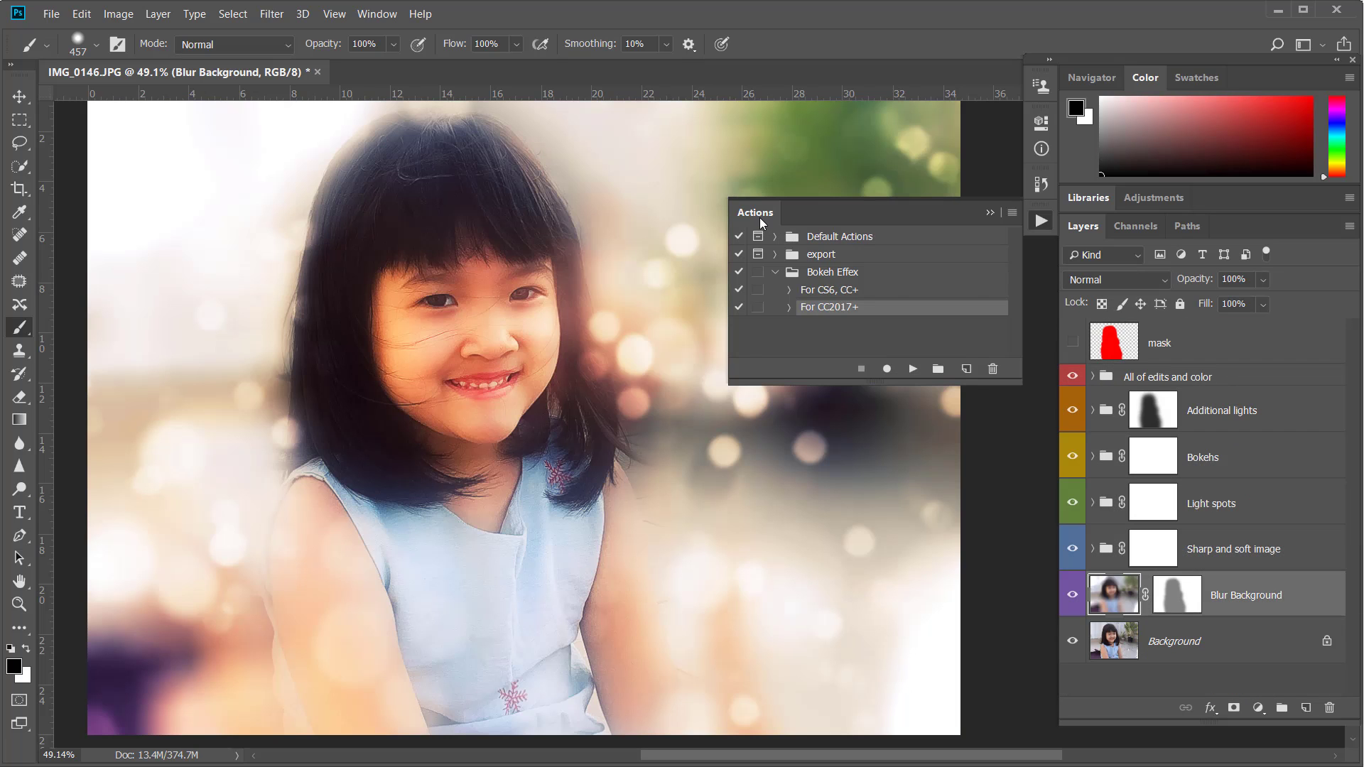
Compare the result against the Background photo and without All of edits and color, then expand that group
left_click(757, 216)
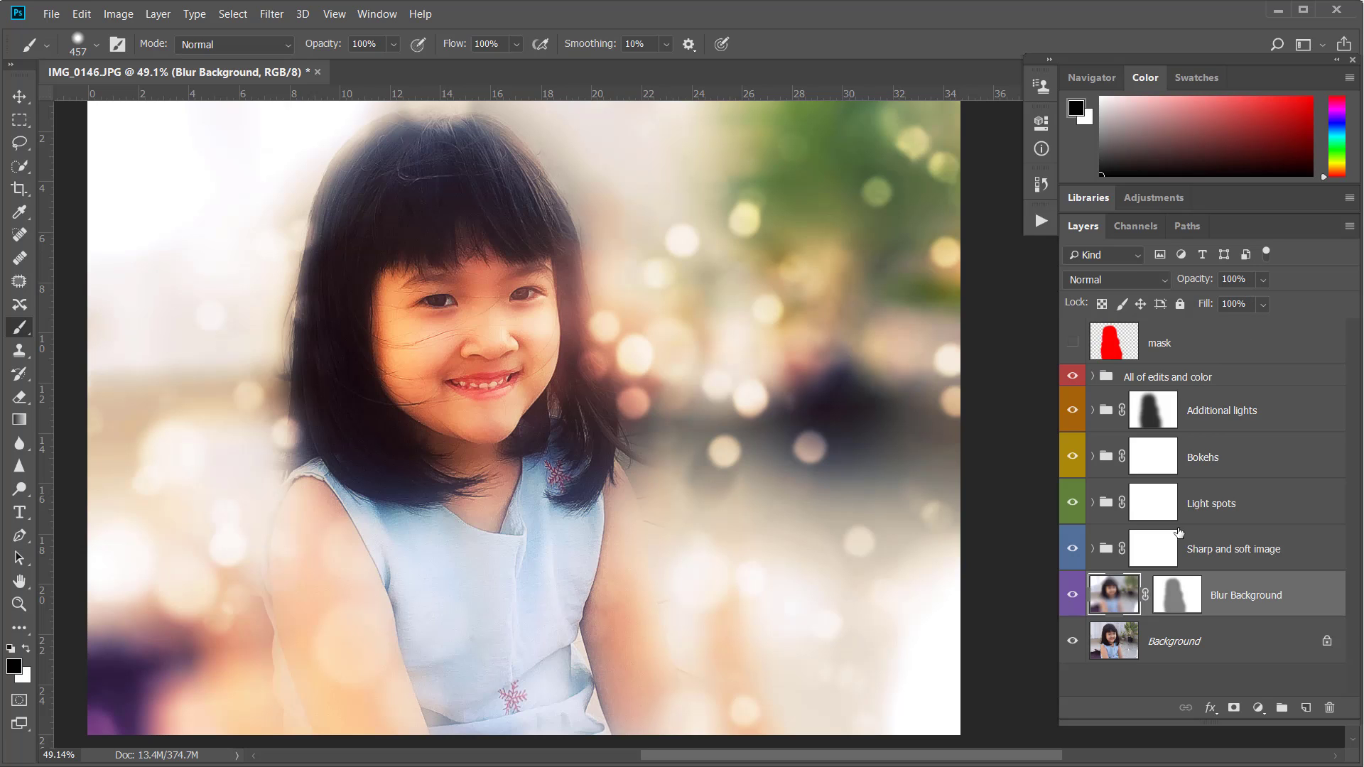
left_click(1069, 648, "alt")
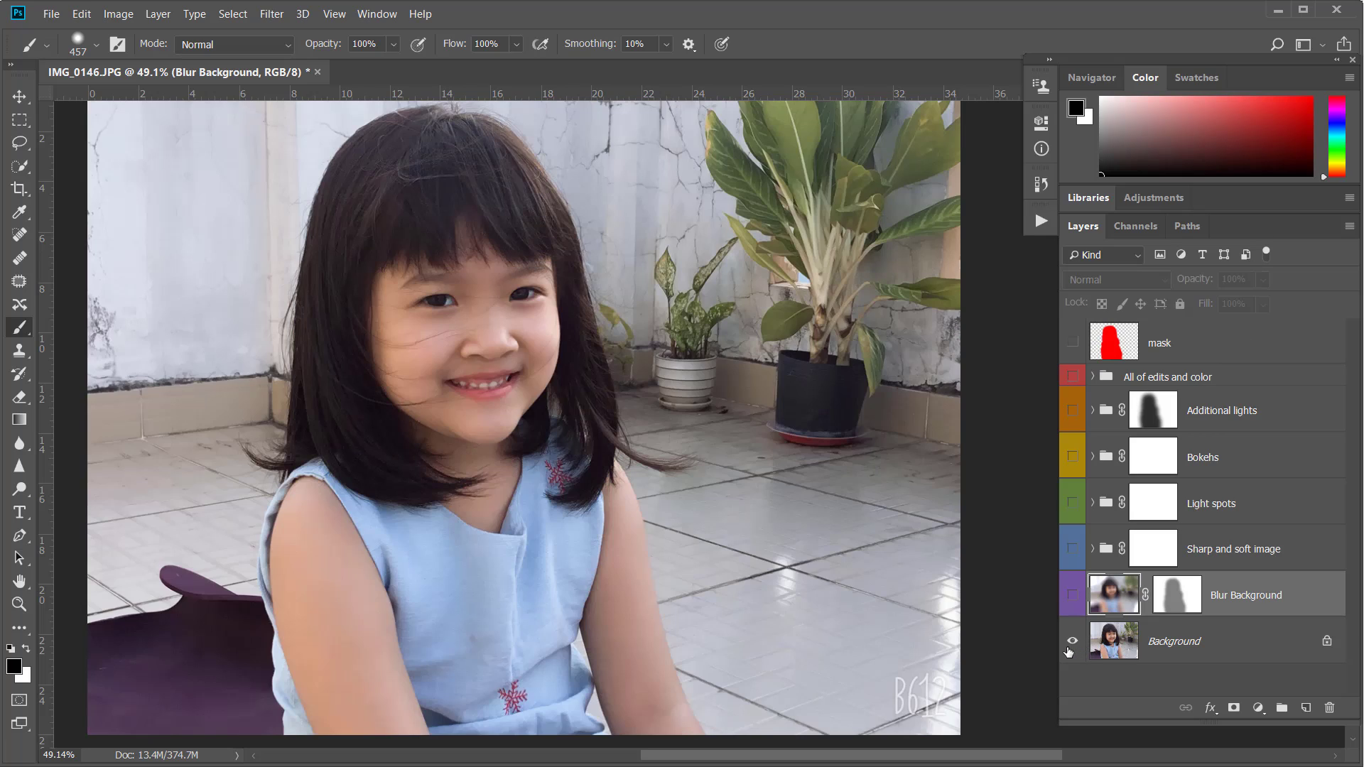
left_click(1069, 648, "alt")
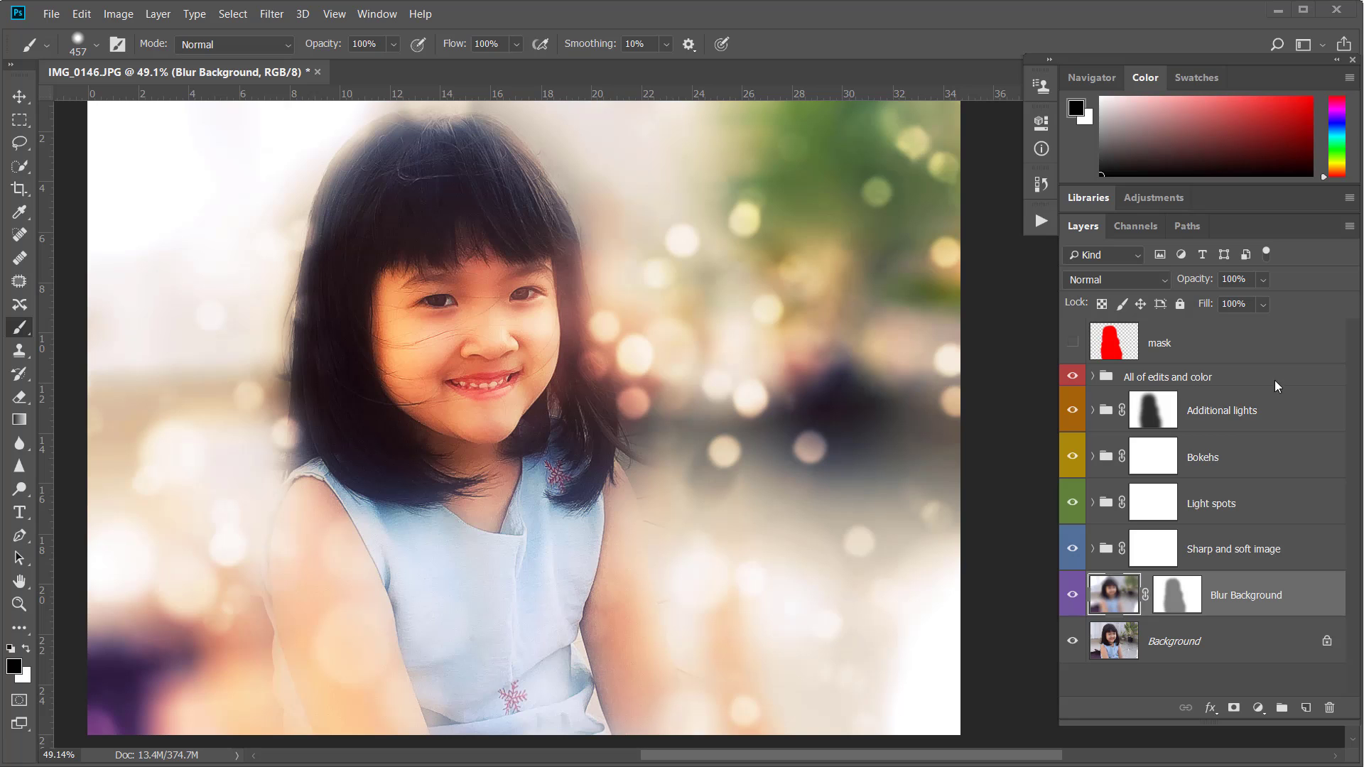
left_click(1073, 377)
left_click(1073, 377)
left_click(1092, 377)
Preview the Color 21, 20 and 19 grades, then lower Color 19's opacity
left_click_drag(1354, 370, 1337, 645)
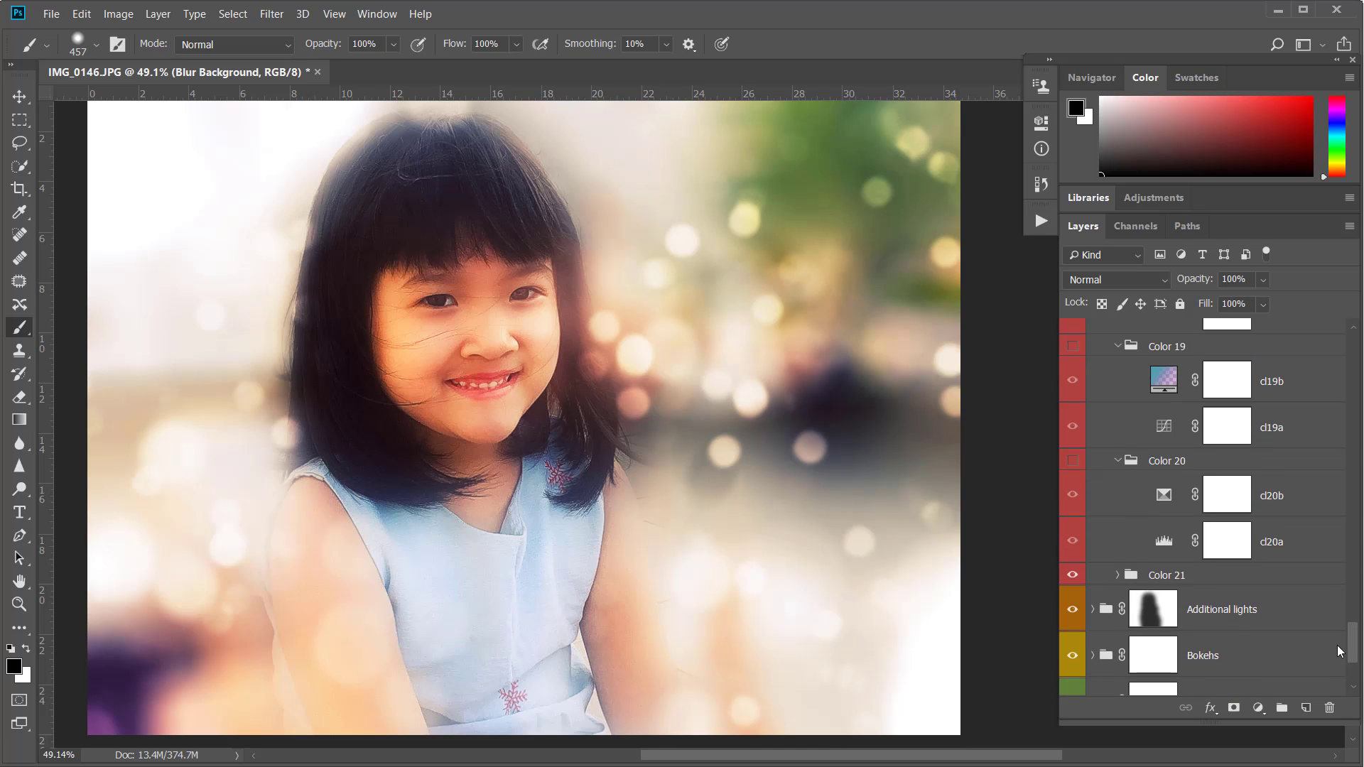
left_click(1073, 576)
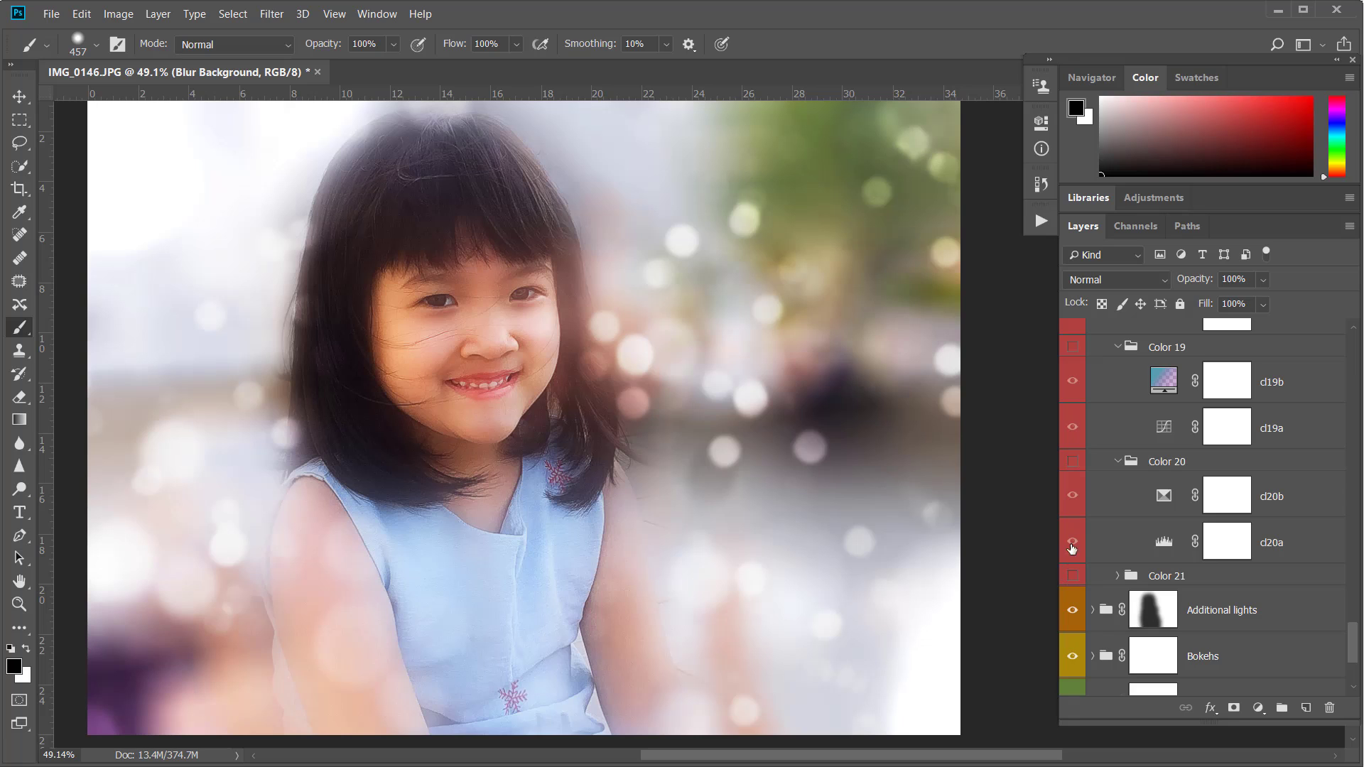
left_click(1074, 464)
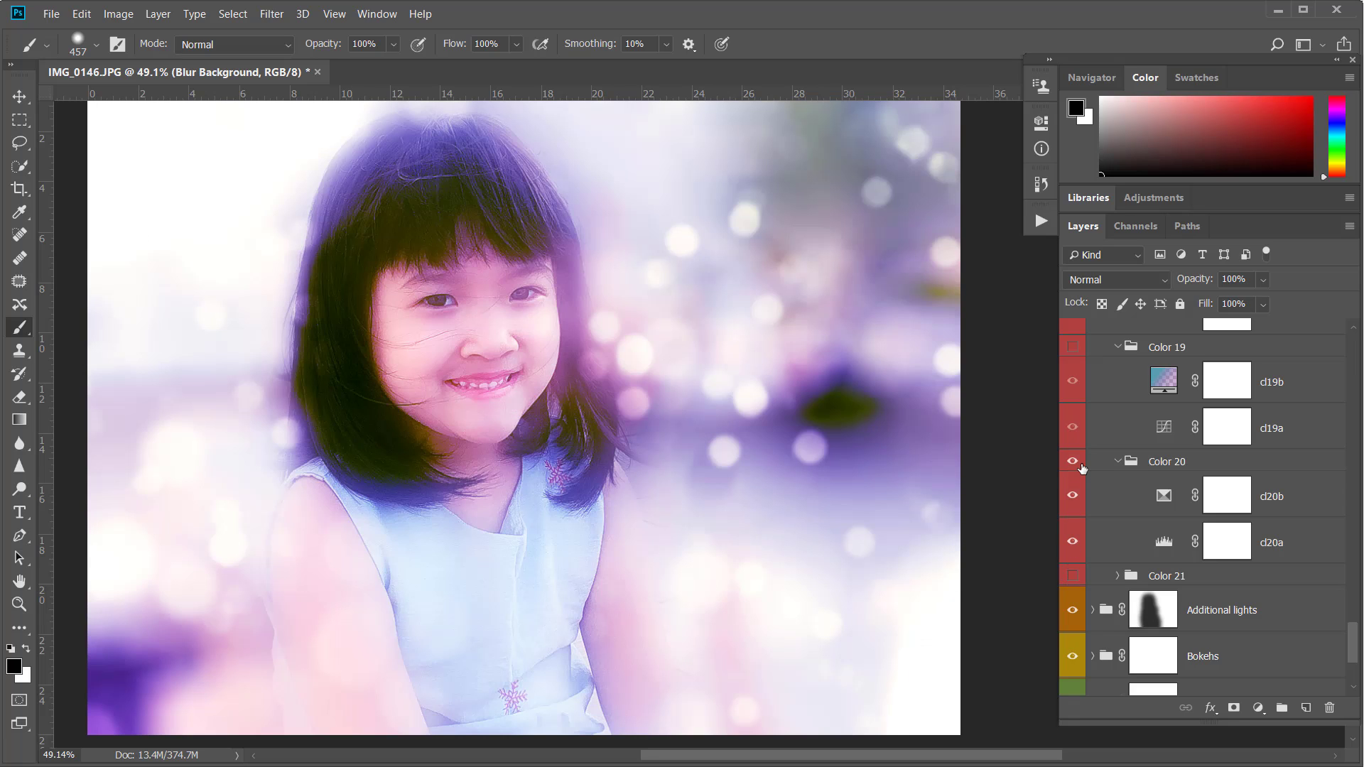
left_click(1075, 462)
left_click(1073, 346)
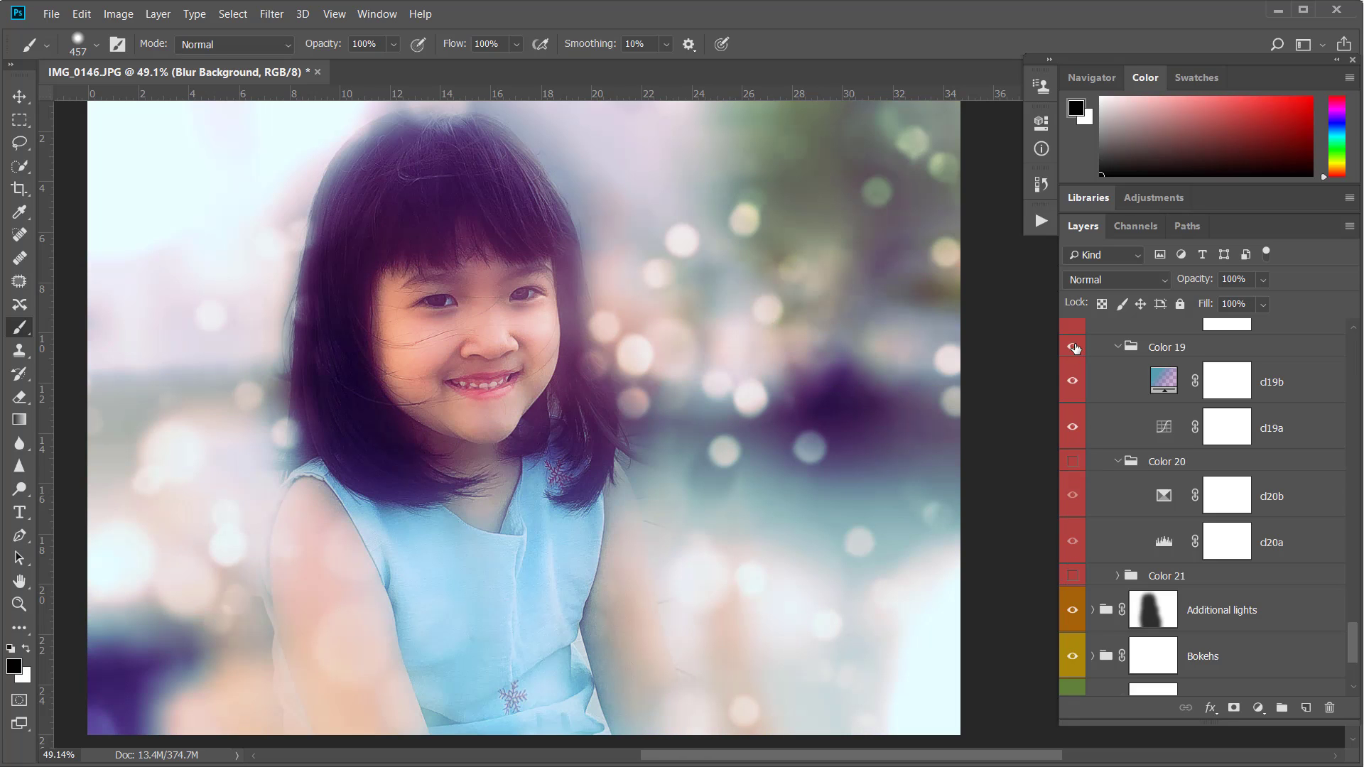
left_click(1074, 348)
scroll(1077, 348, "up", 1)
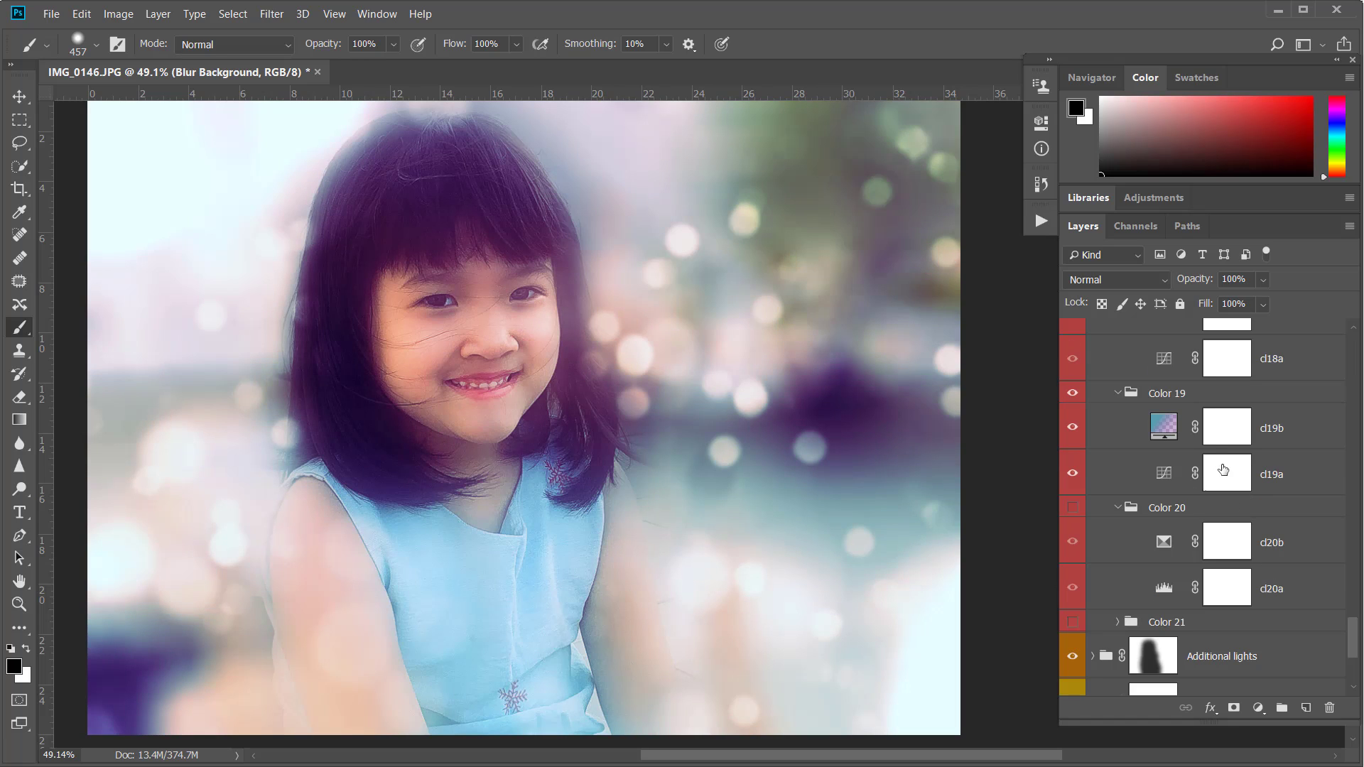
left_click(1210, 399)
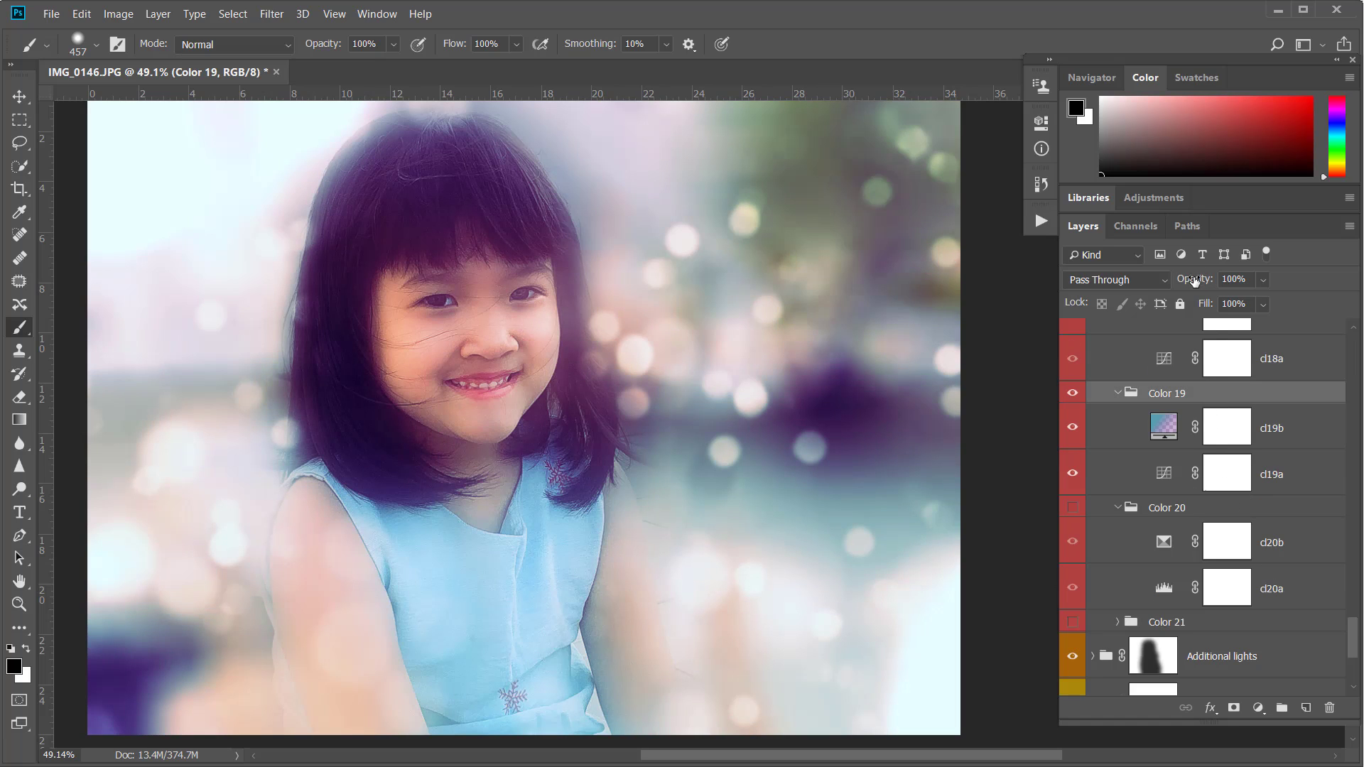
left_click_drag(1196, 282, 1107, 283)
Hide Color 19, try Color 18, then show Color 17 and set it to 25% opacity
scroll(1092, 508, "up", 2)
scroll(1079, 547, "up", 1)
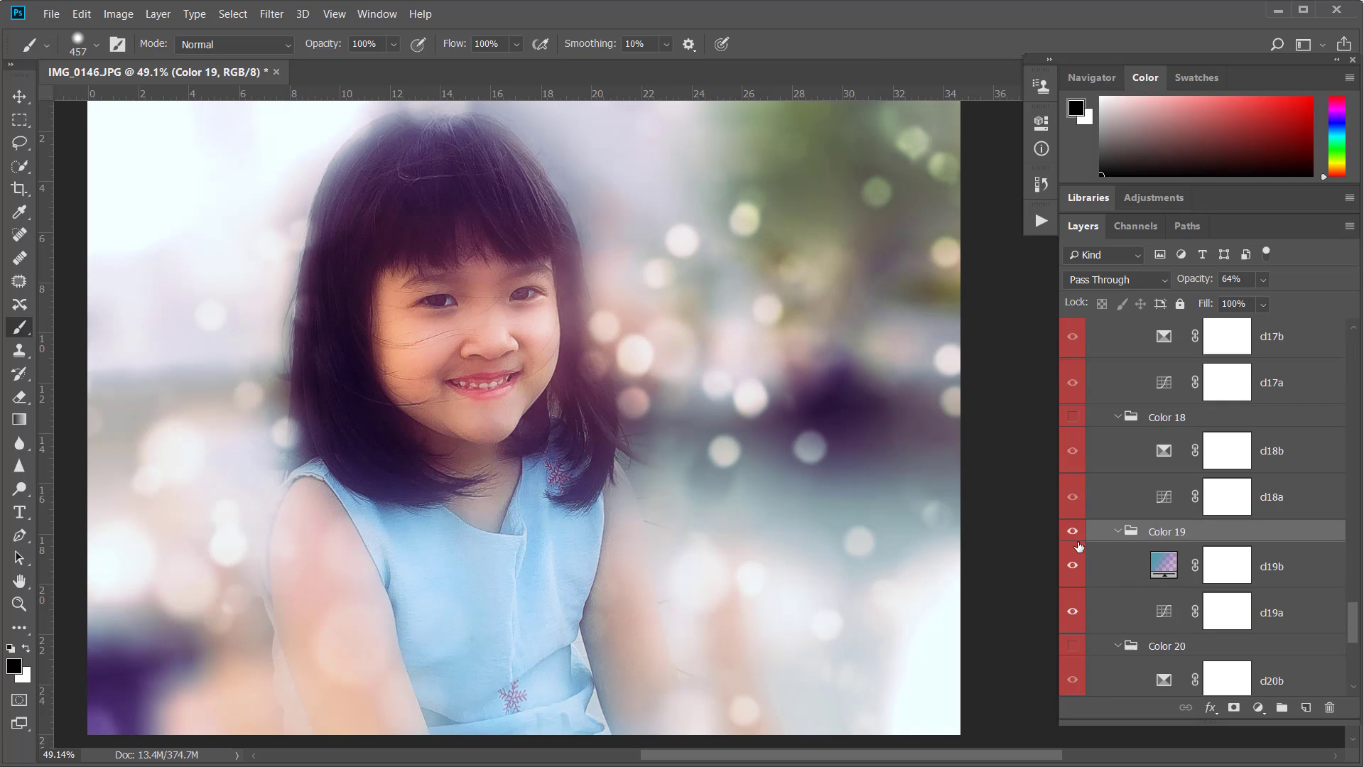
left_click(1075, 533)
left_click(1075, 418)
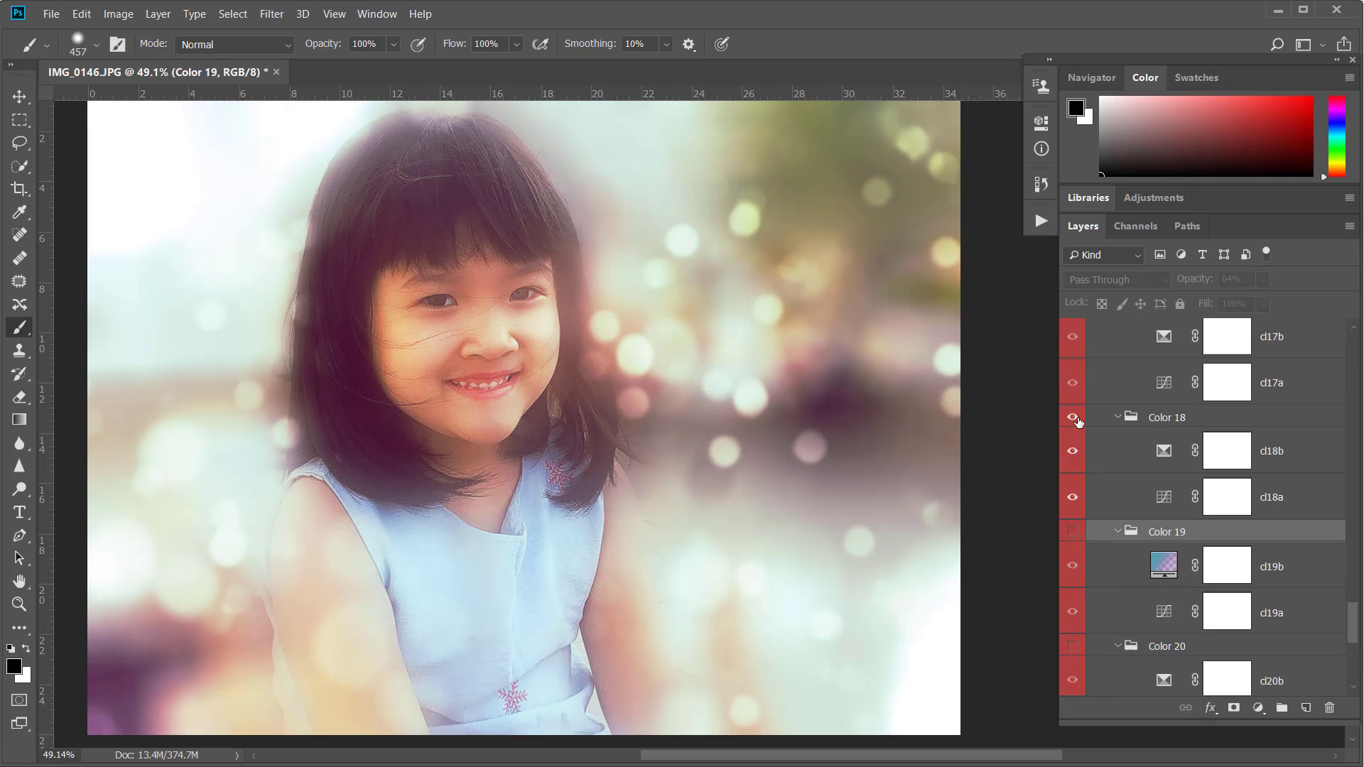
left_click(1074, 418)
scroll(1103, 469, "up", 3)
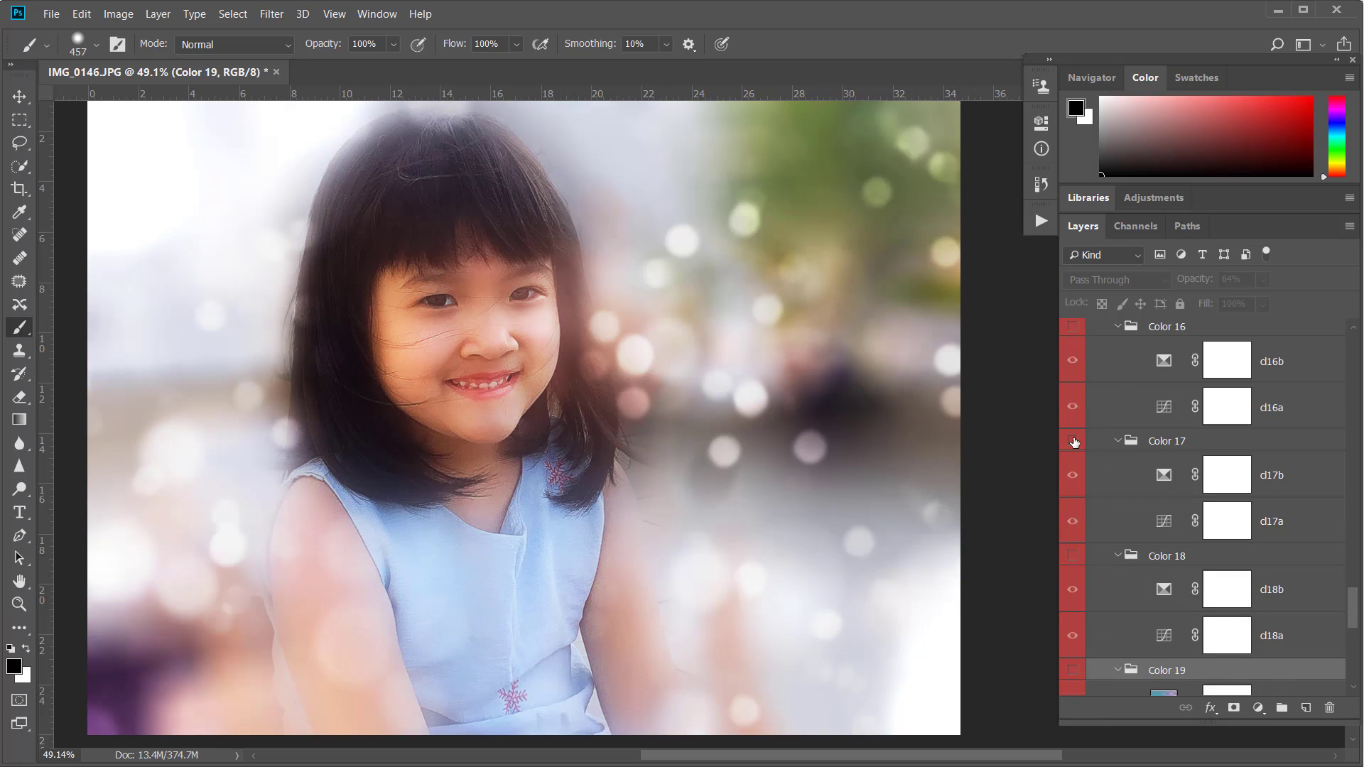
left_click(1073, 441)
left_click(1230, 444)
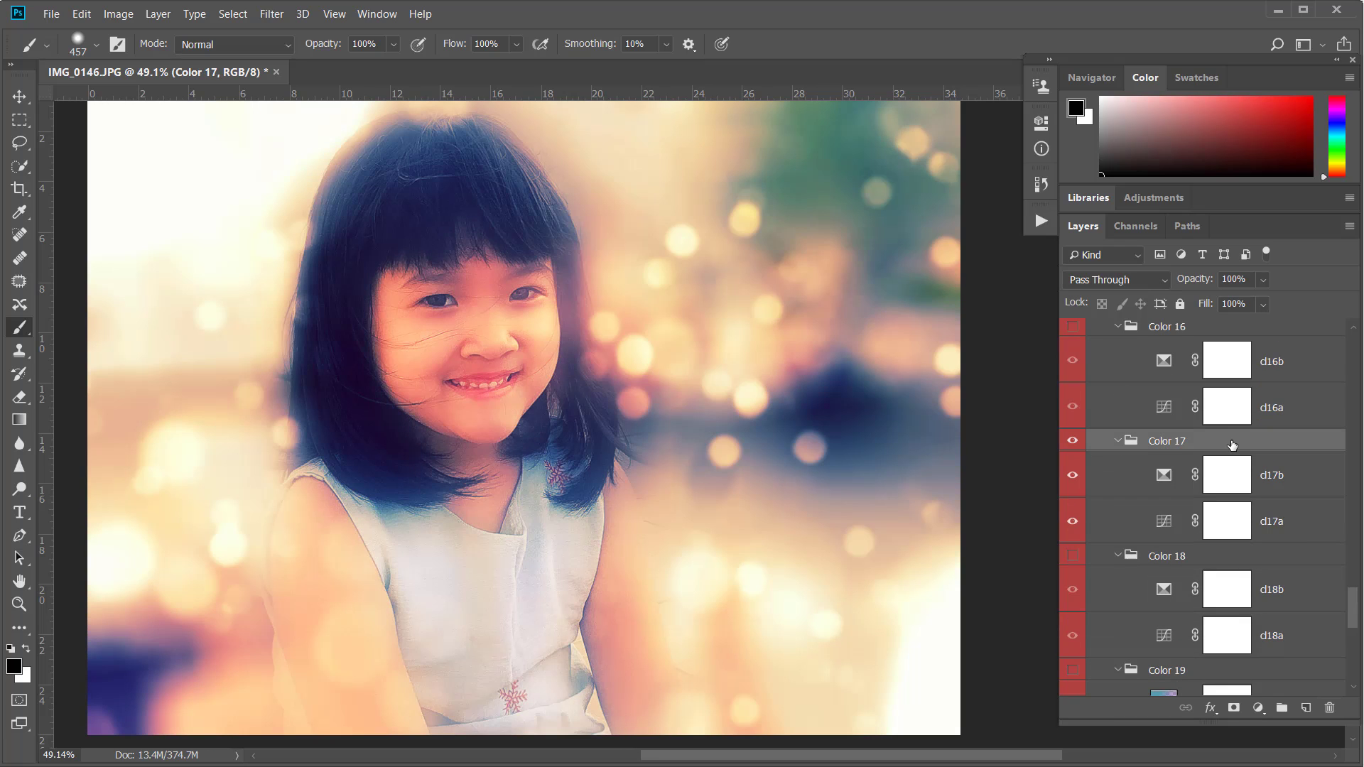
left_click_drag(1196, 285, 1065, 278)
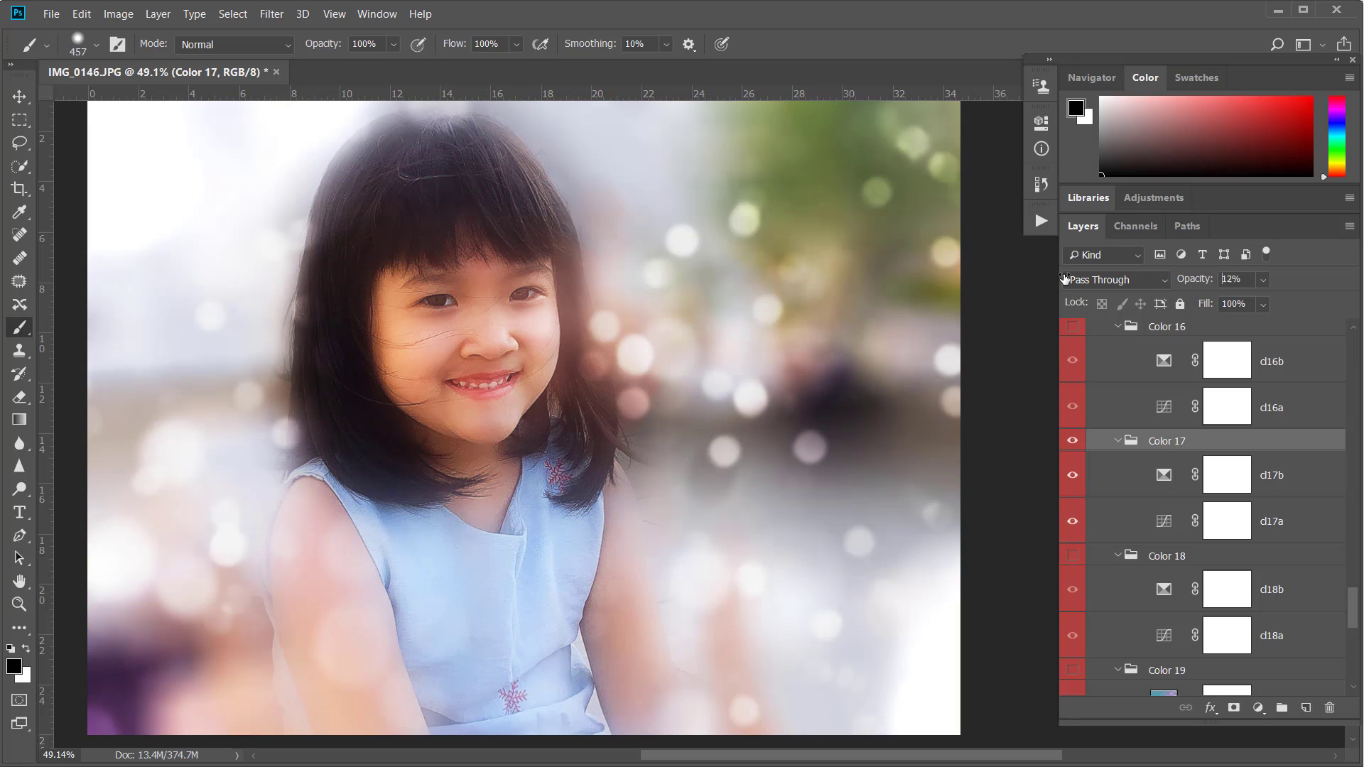
type("25")
key("Return")
left_click_drag(1358, 605, 1352, 345)
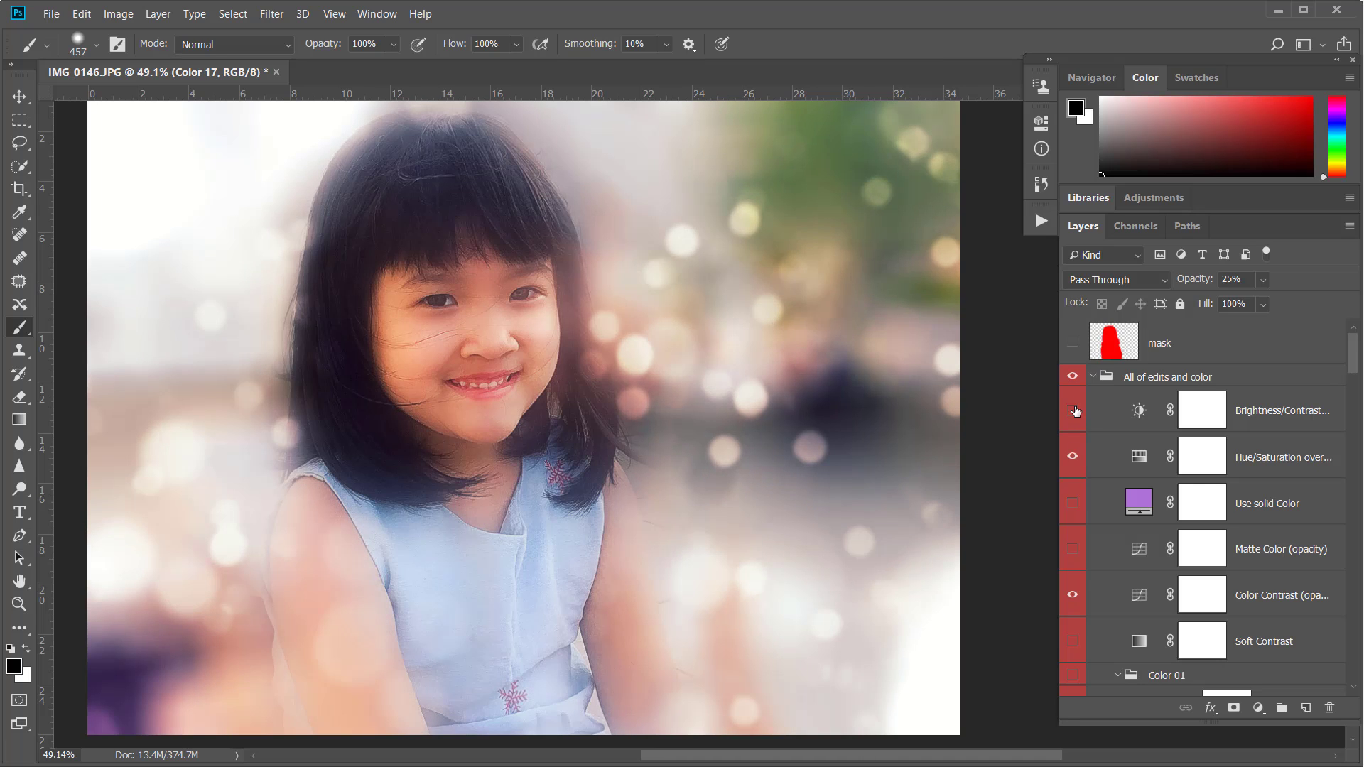
Compare the Color Contrast adjustment off, then set its opacity to 56%
left_click(1074, 596)
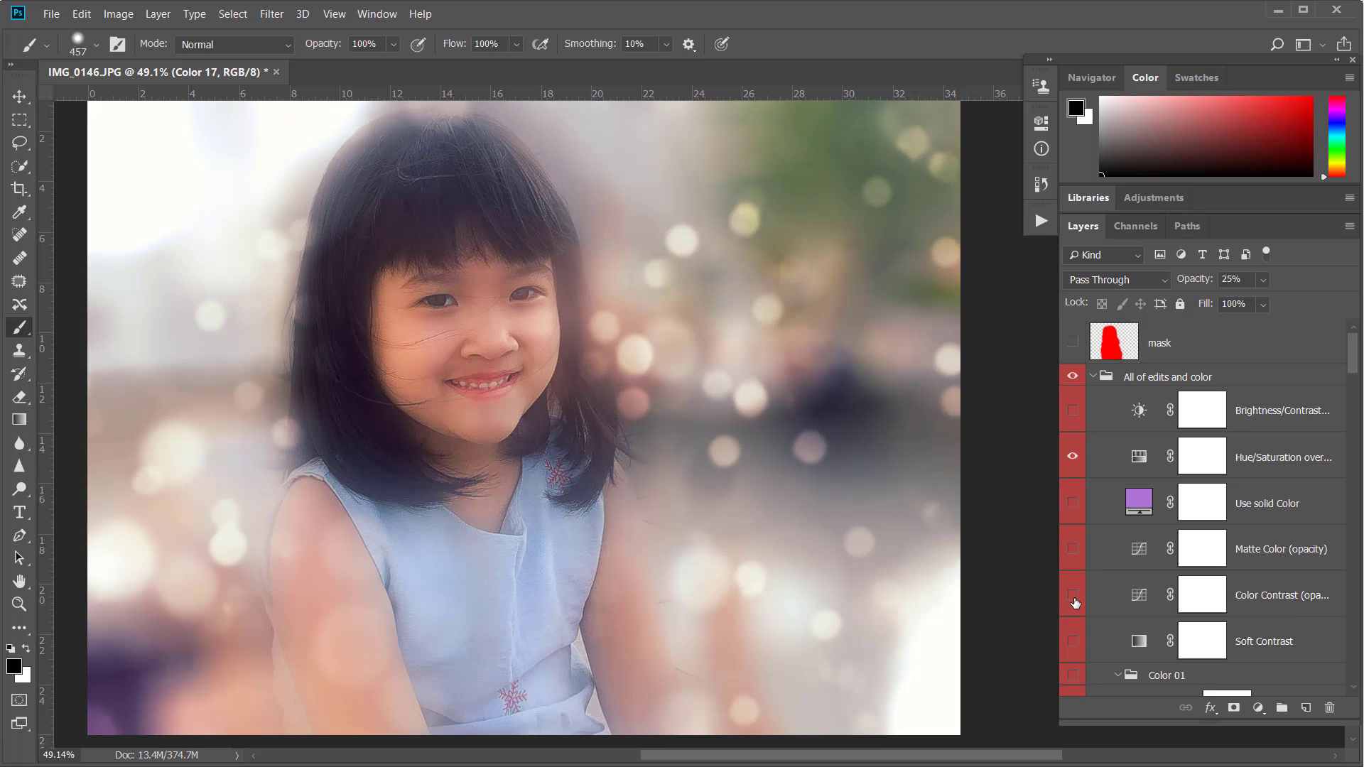
left_click(1124, 602)
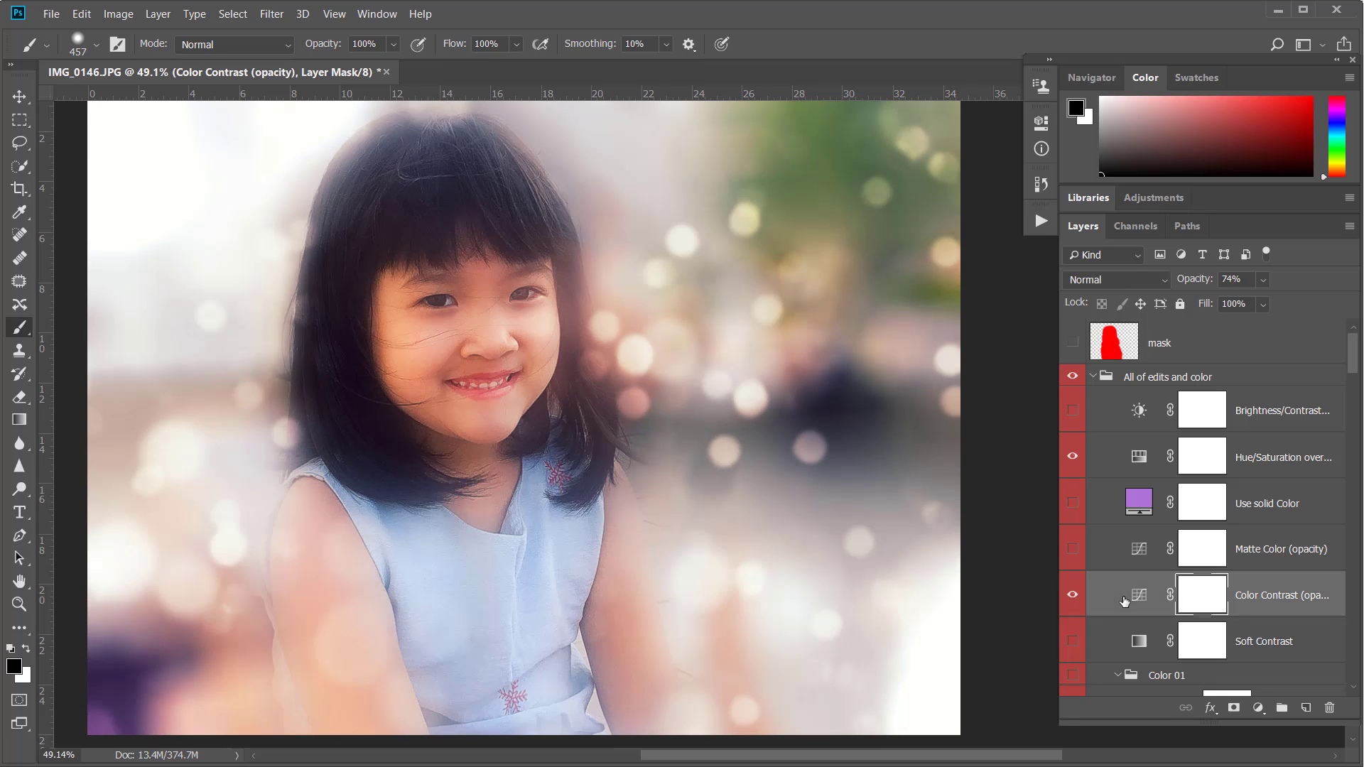
left_click_drag(1198, 282, 1153, 282)
left_click(1093, 376)
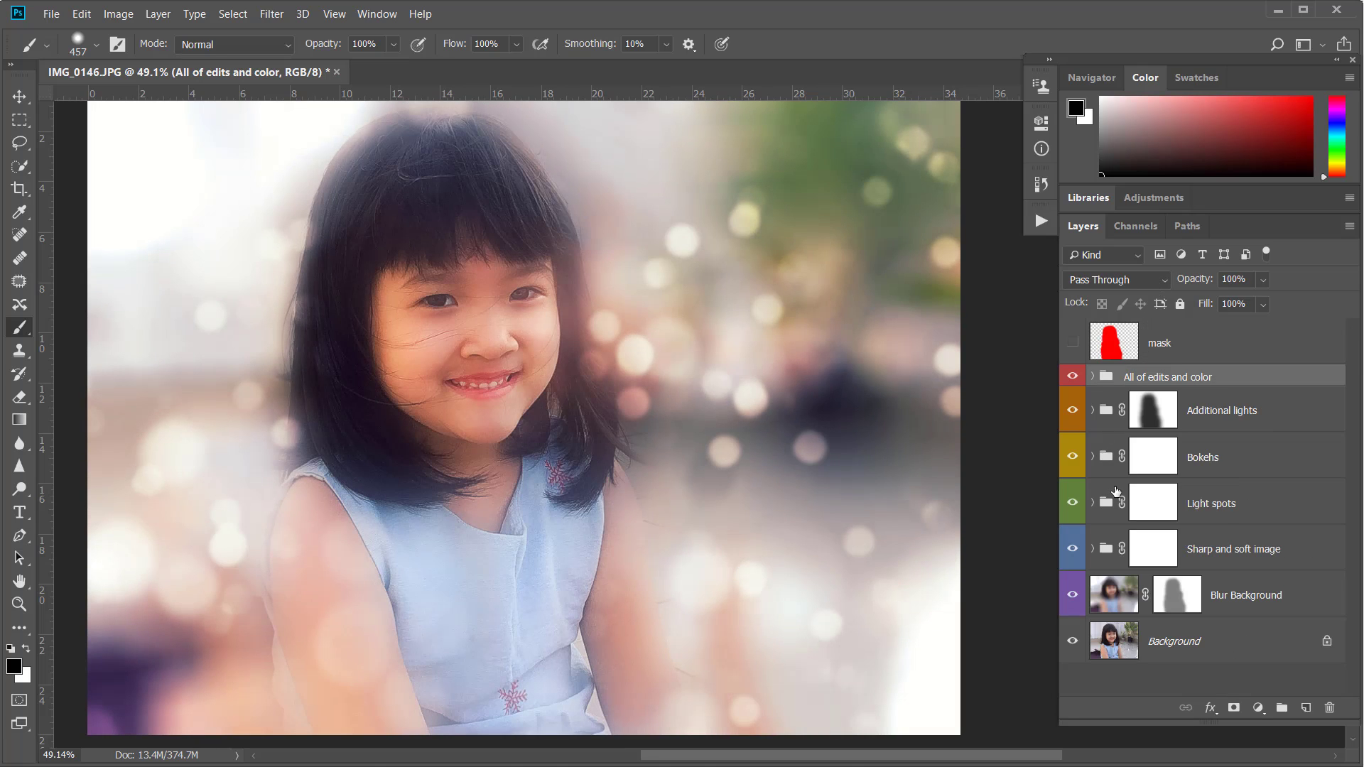
left_click(1093, 410)
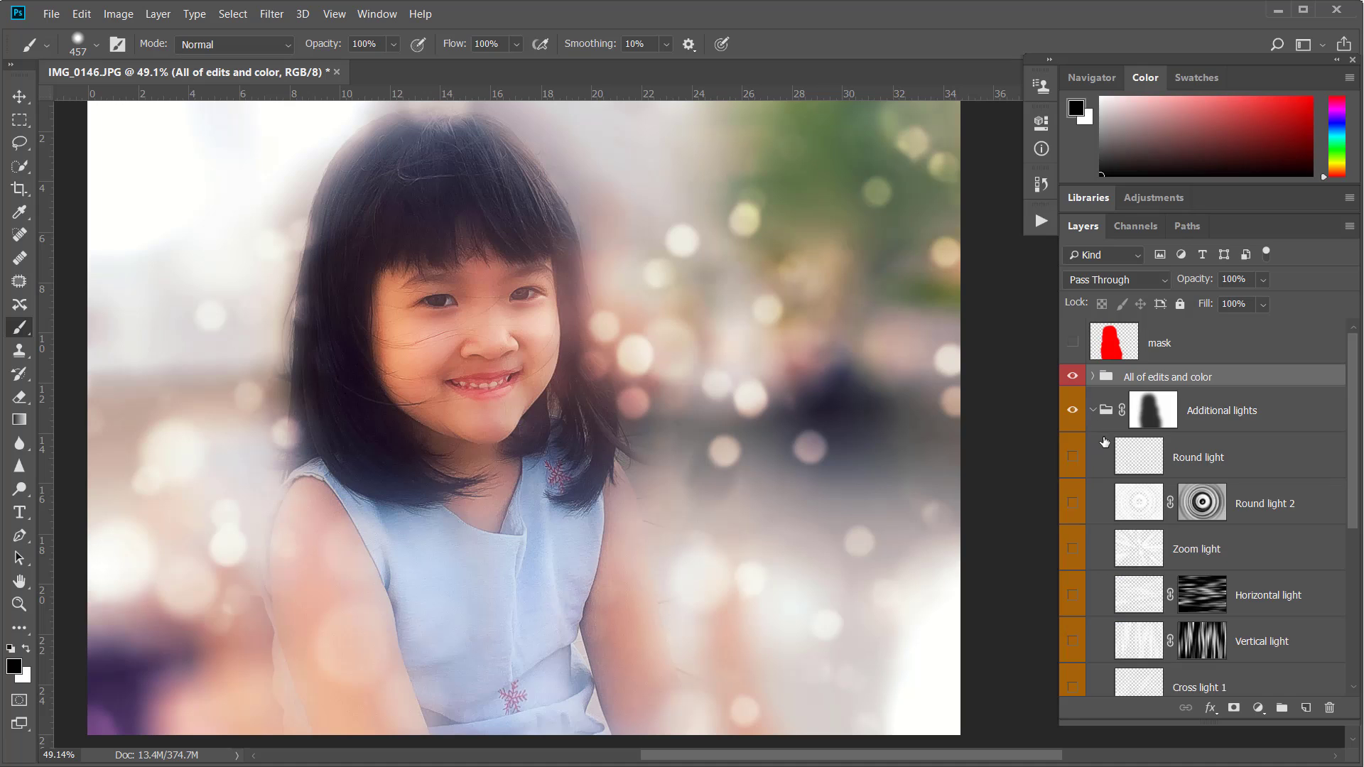
left_click(1073, 458)
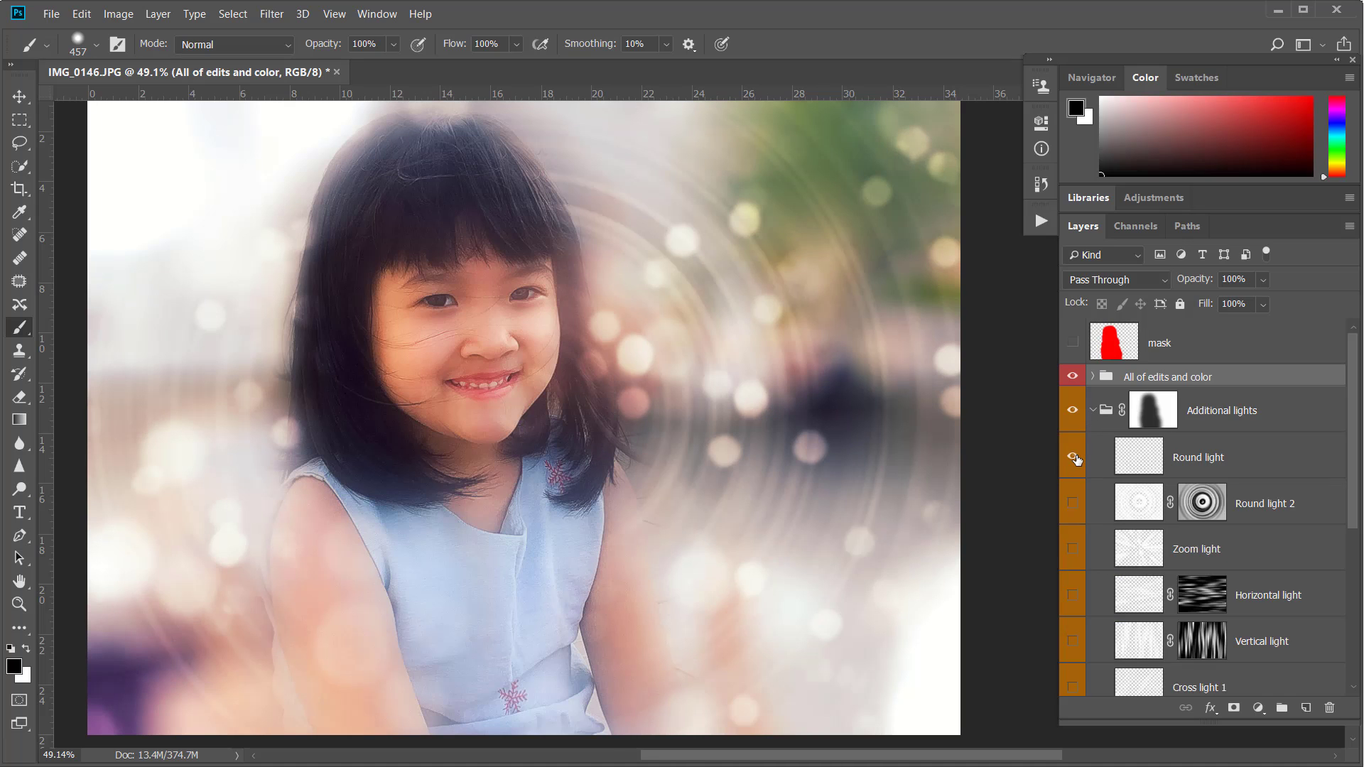
left_click(1074, 458)
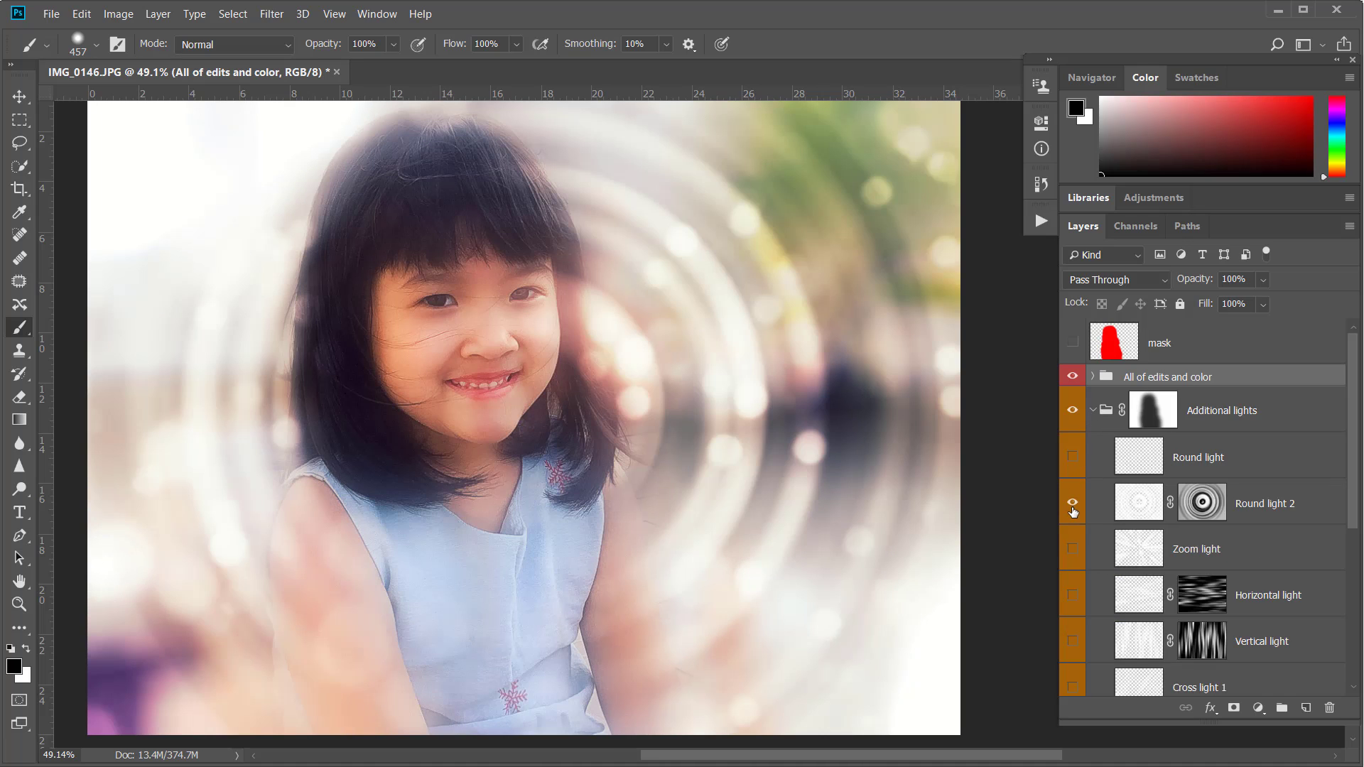
left_click(1073, 504)
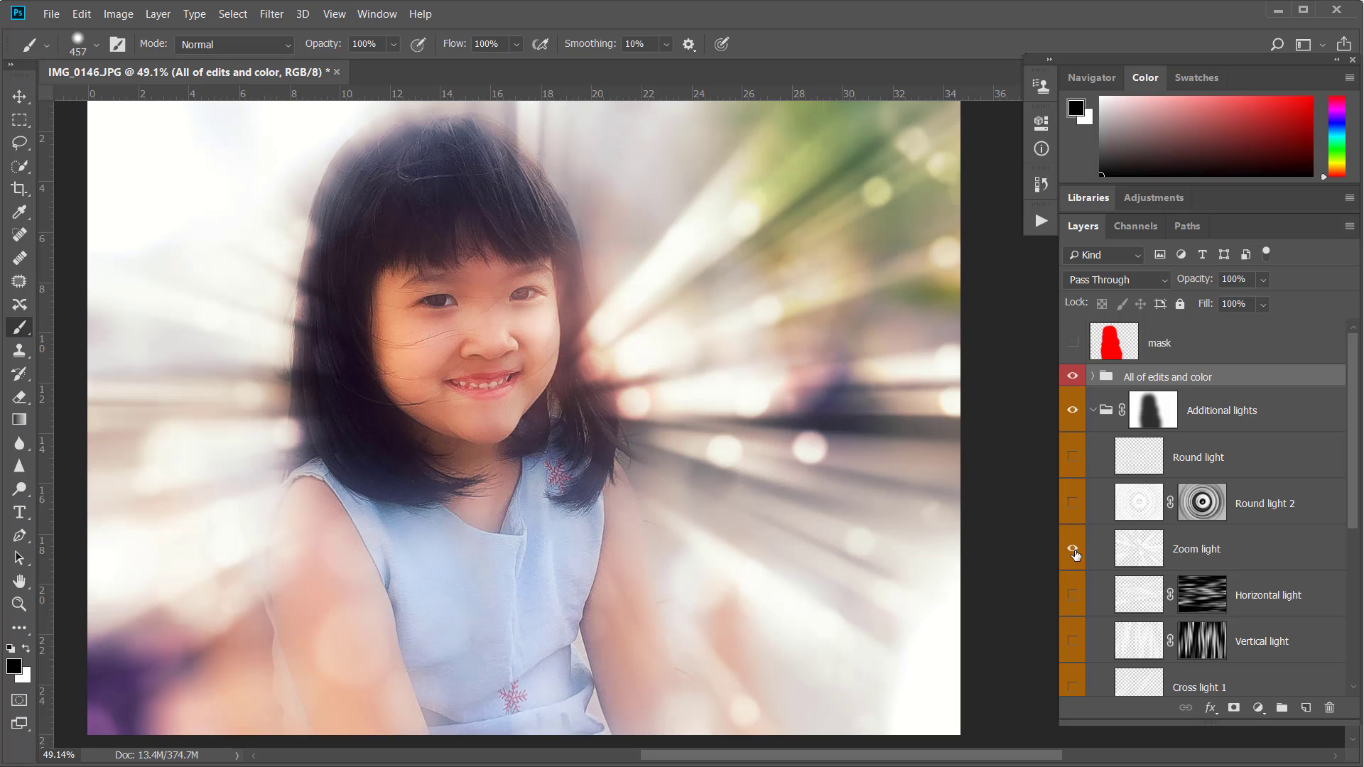
left_click(1073, 551)
scroll(1075, 555, "down", 2)
scroll(1076, 554, "down", 2)
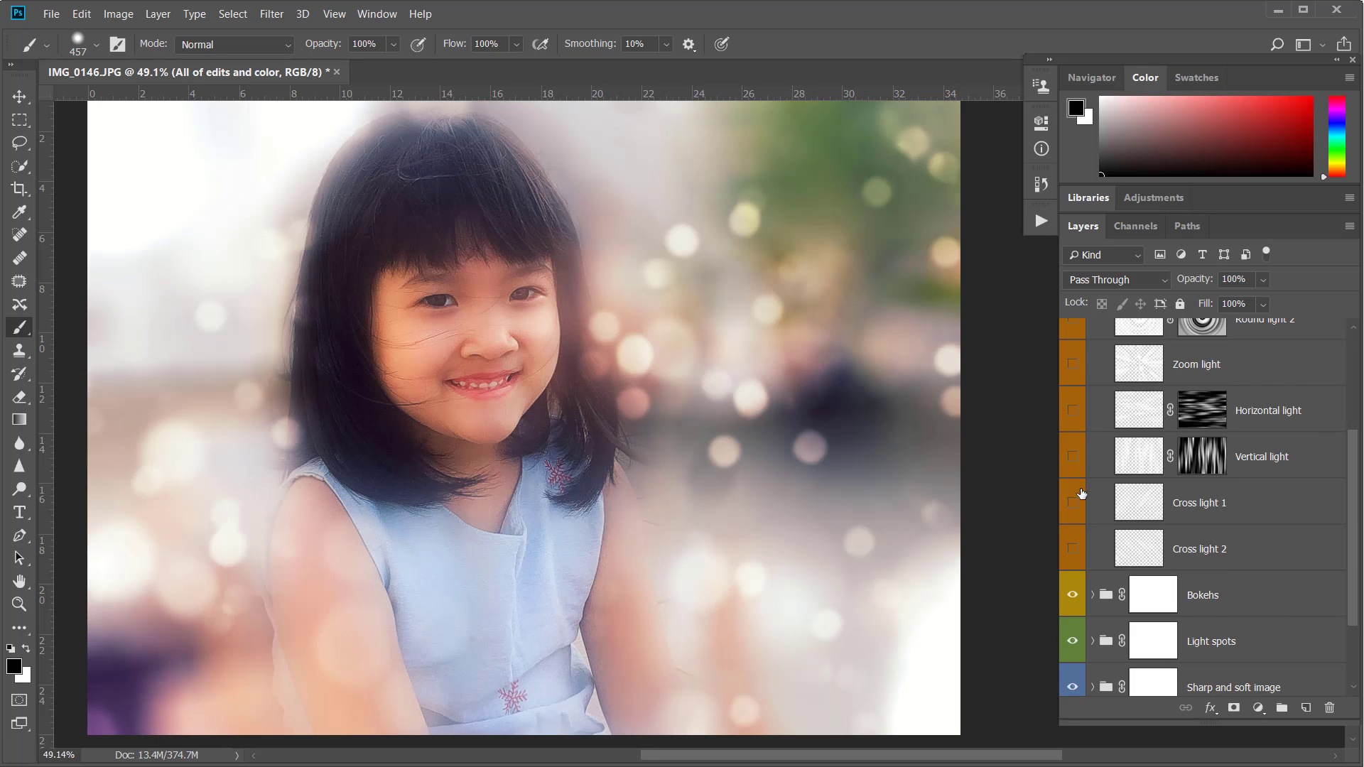
left_click(1072, 411)
left_click(1071, 412)
left_click(1073, 458)
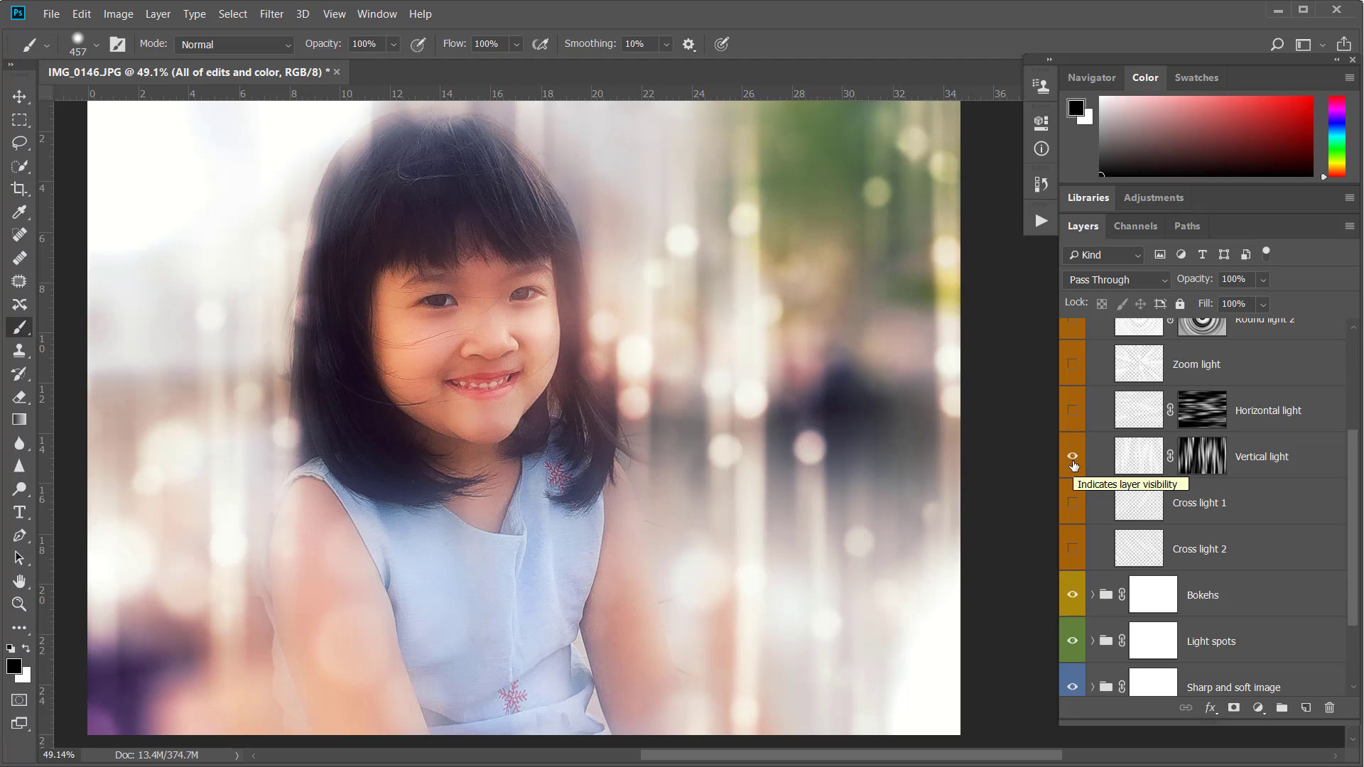
left_click(1073, 458)
left_click(1073, 504)
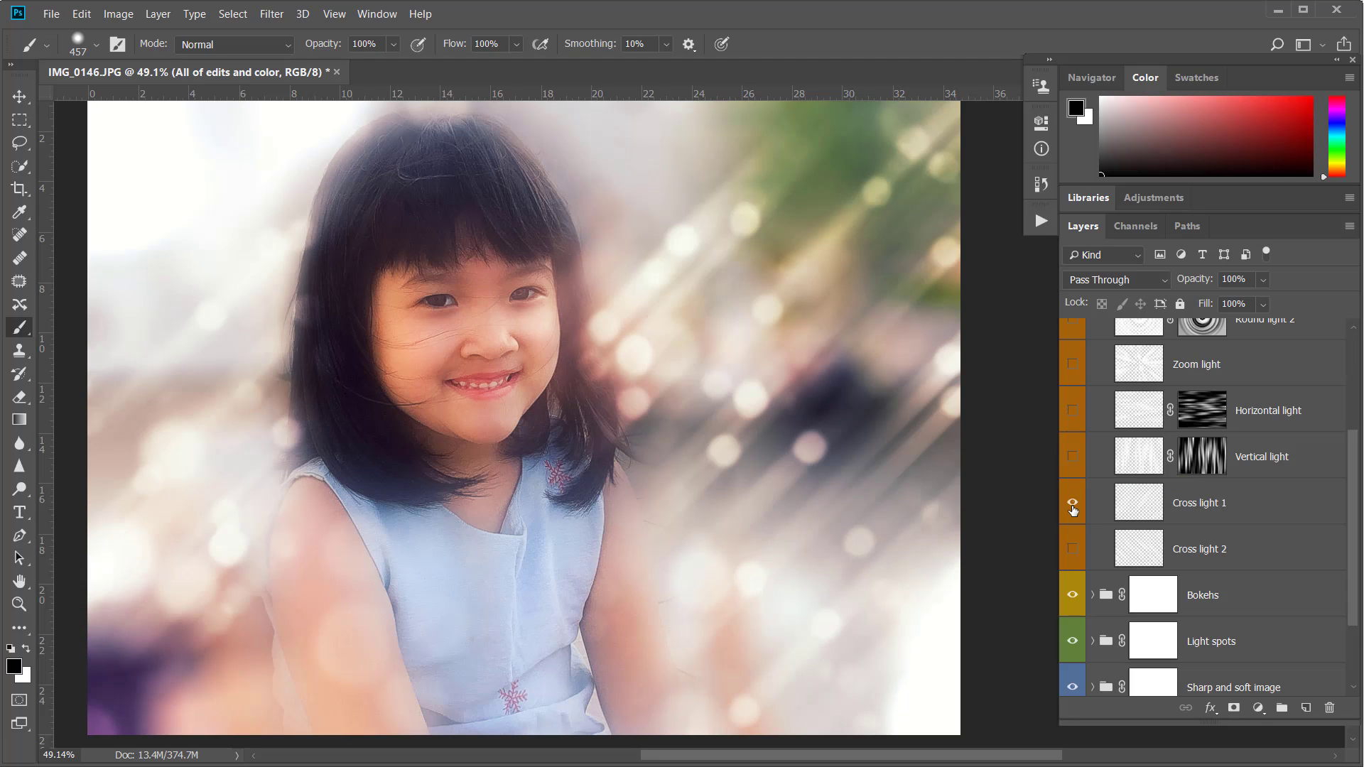
left_click(1073, 506)
left_click(1073, 551)
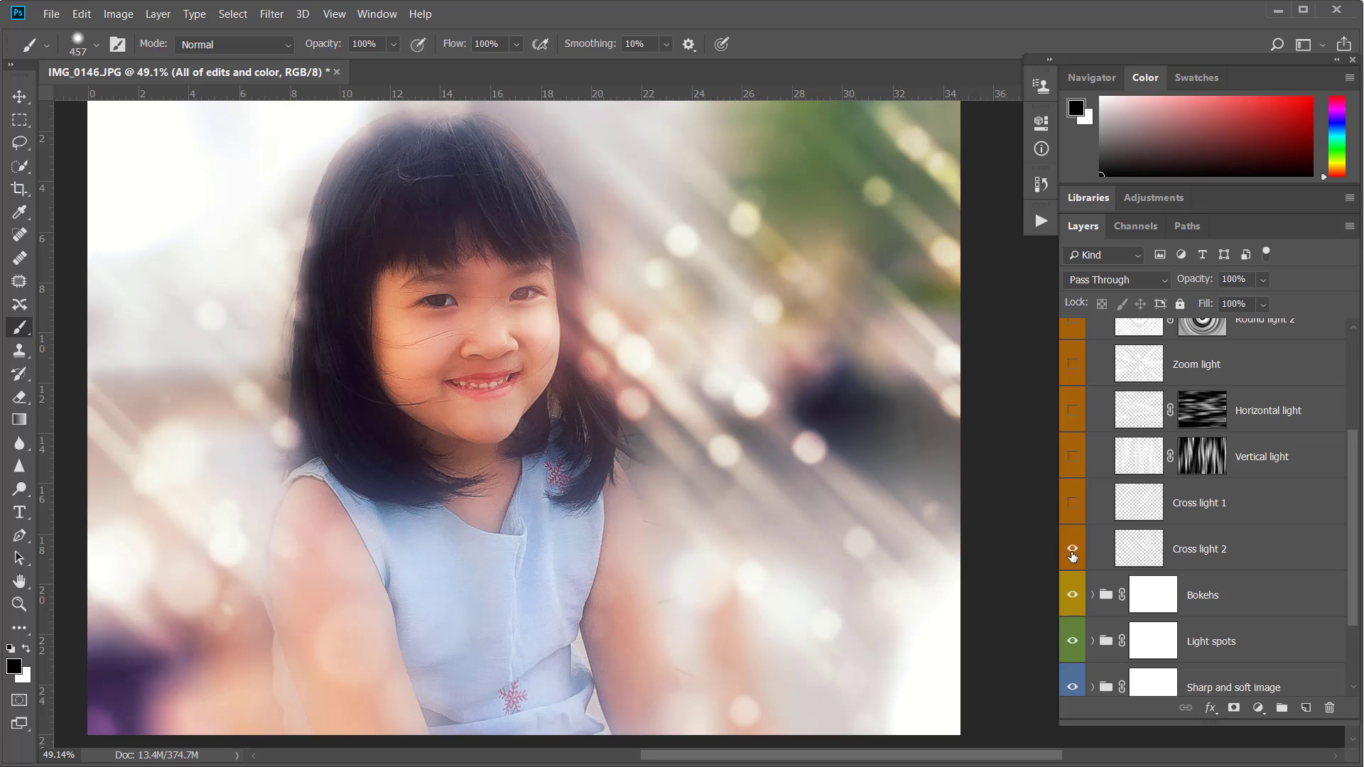
left_click(1073, 551)
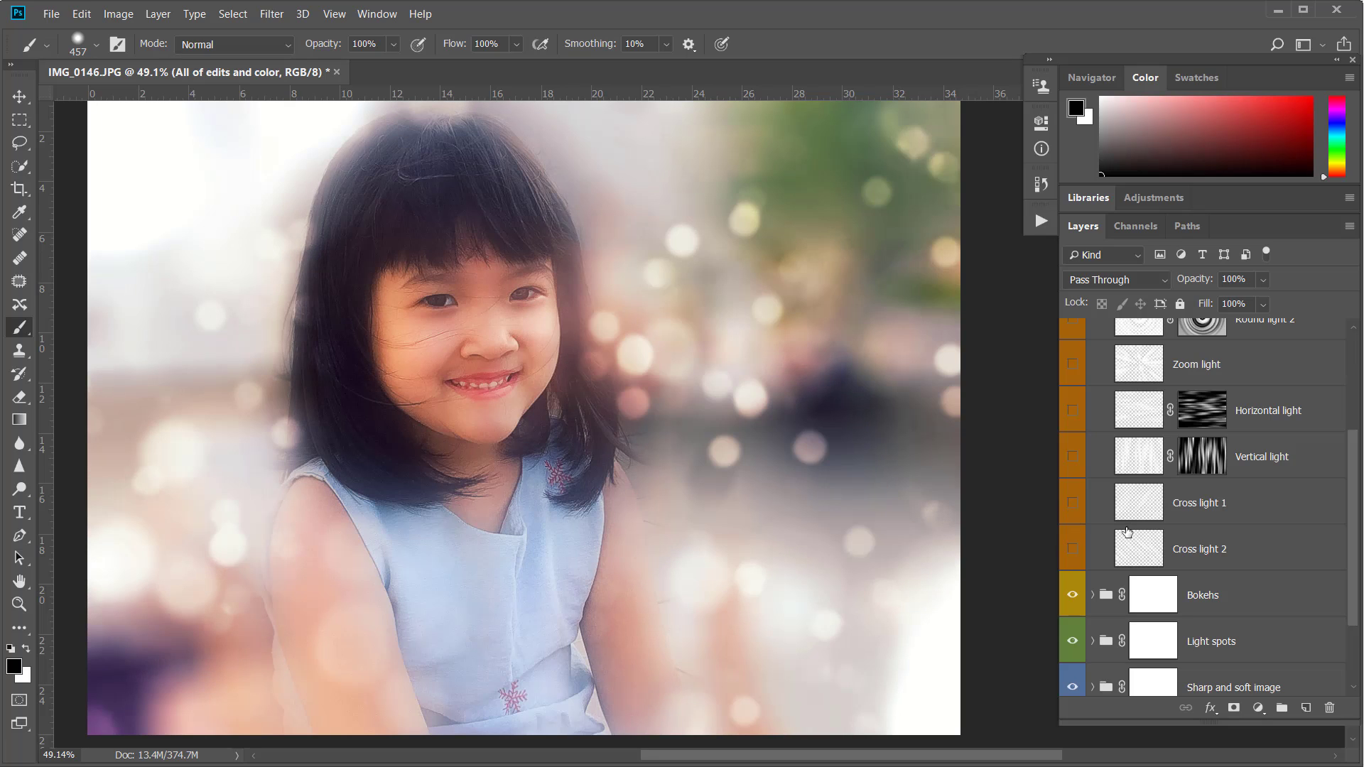
scroll(1129, 497, "up", 2)
scroll(1123, 441, "up", 1)
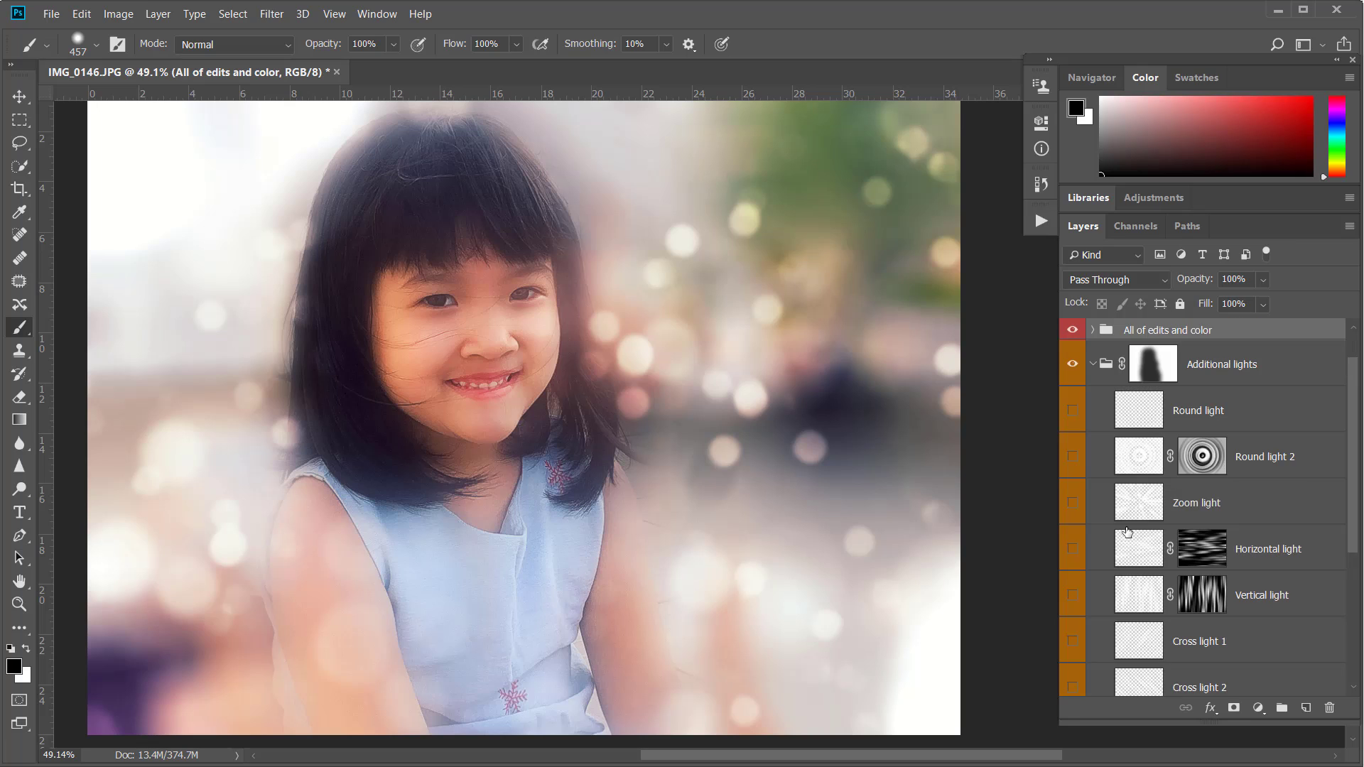
left_click(1093, 365)
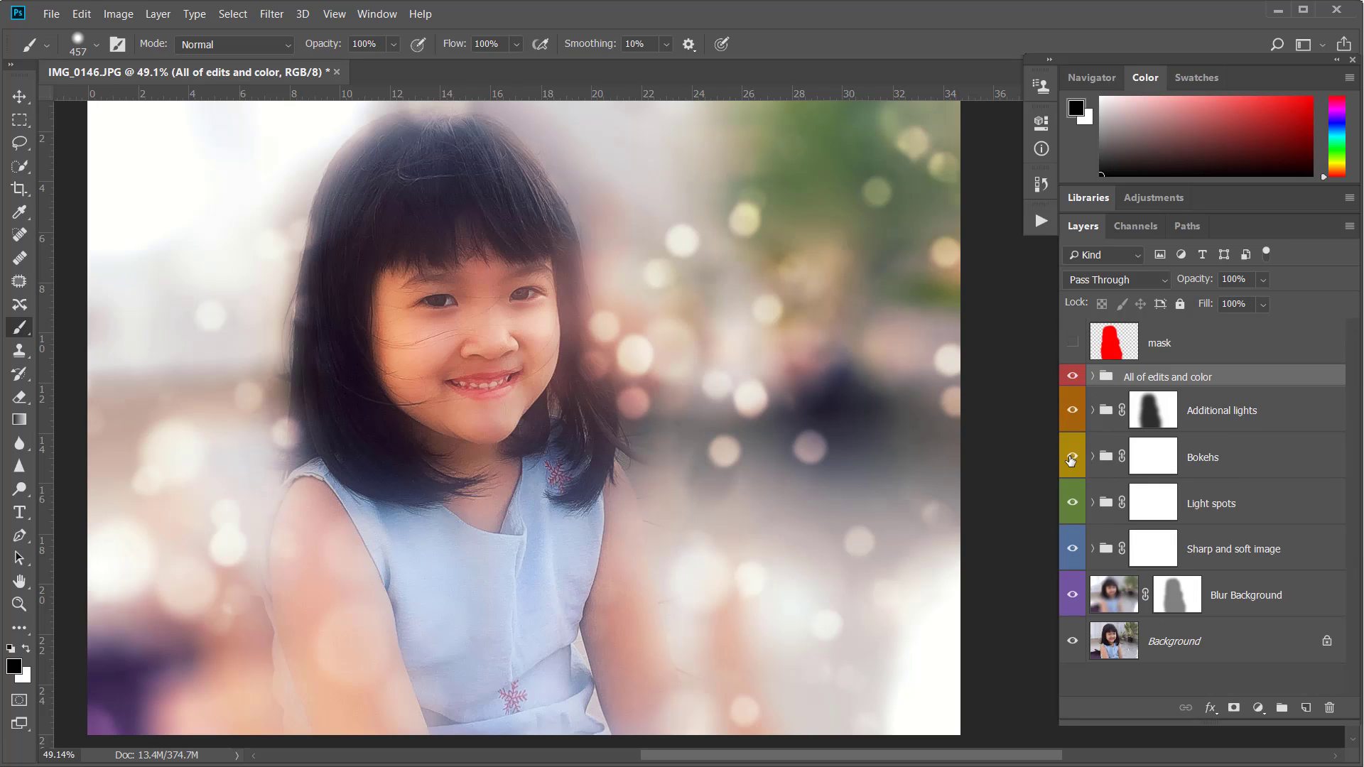
Expand the Bokehs group and trial the Small, Medium and Large Bokeh layers individually
left_click(1093, 456)
left_click(1072, 504)
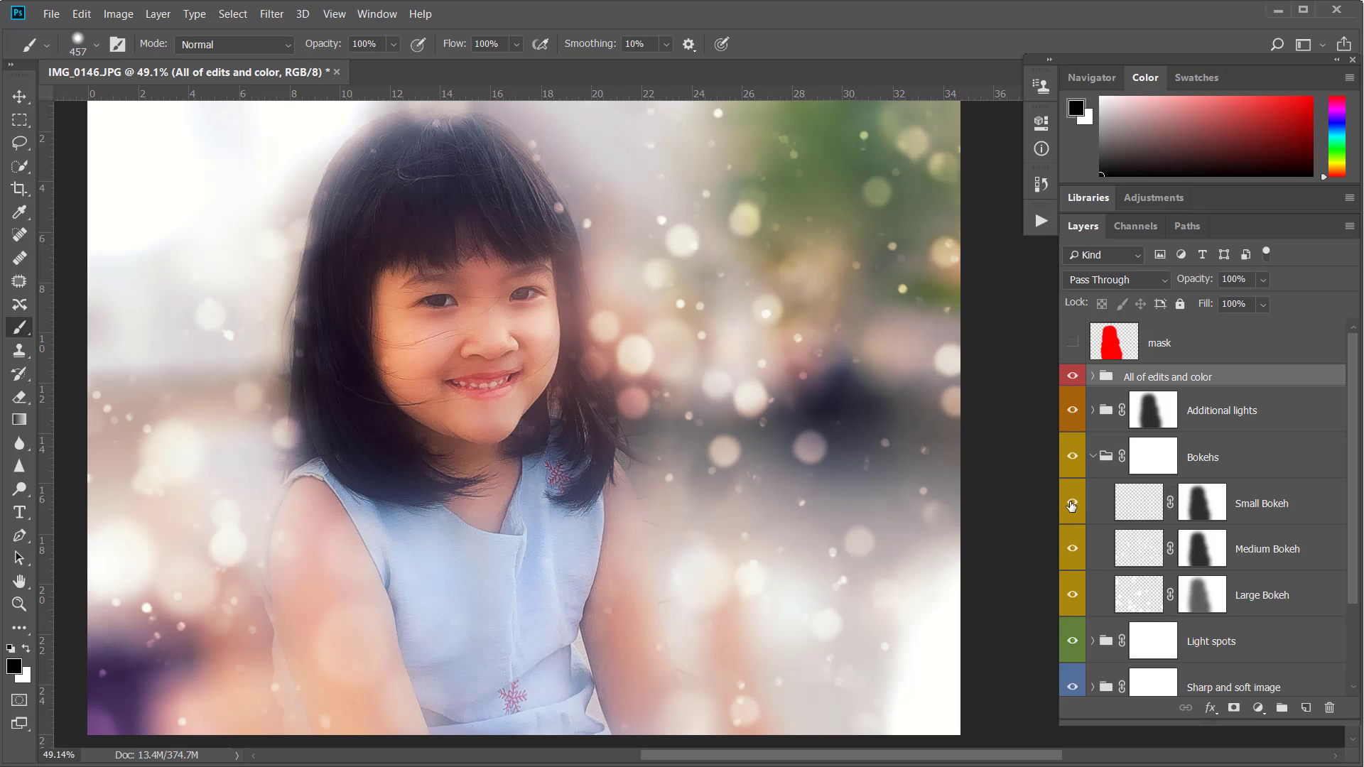
left_click(1072, 504)
left_click(1072, 548)
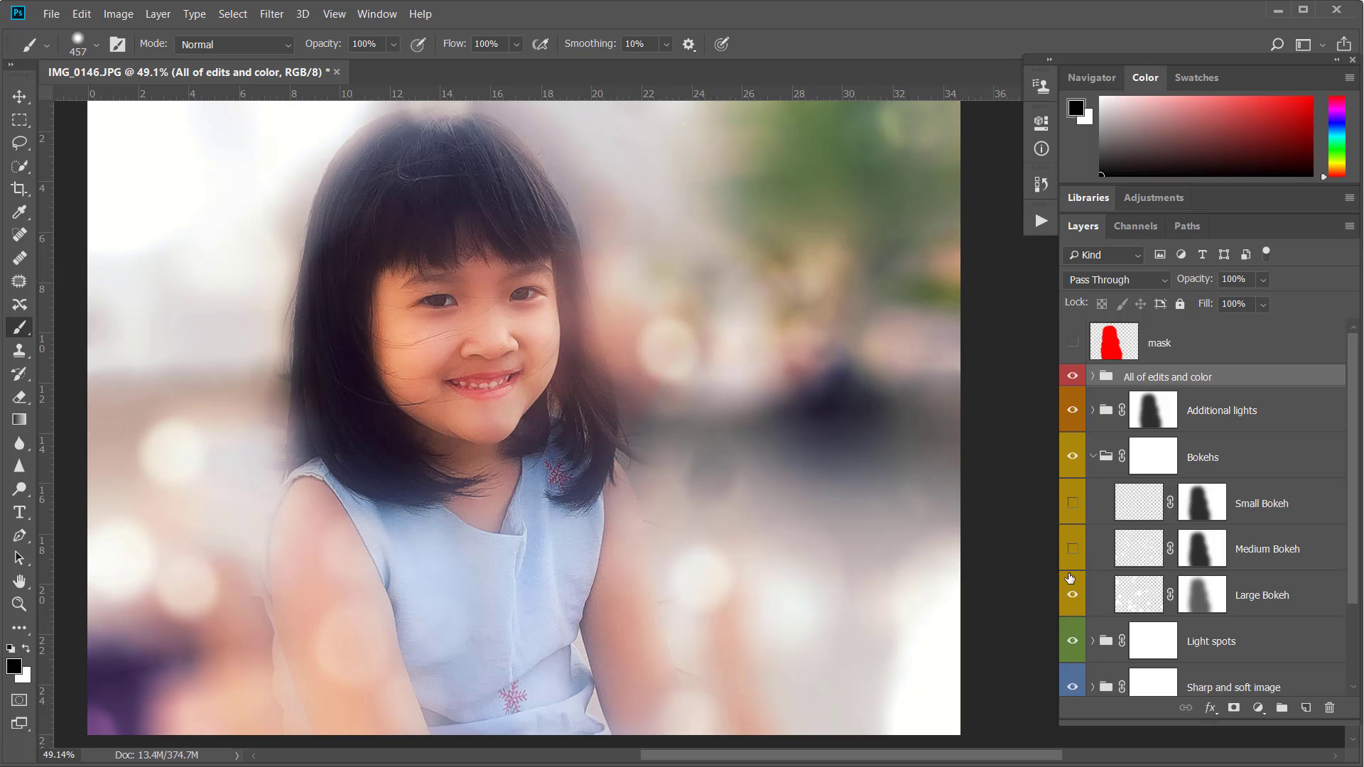
left_click(1072, 594)
Keep Medium and Large Bokeh on with Small hidden, fold the group, and recheck Light spots
left_click(1073, 504)
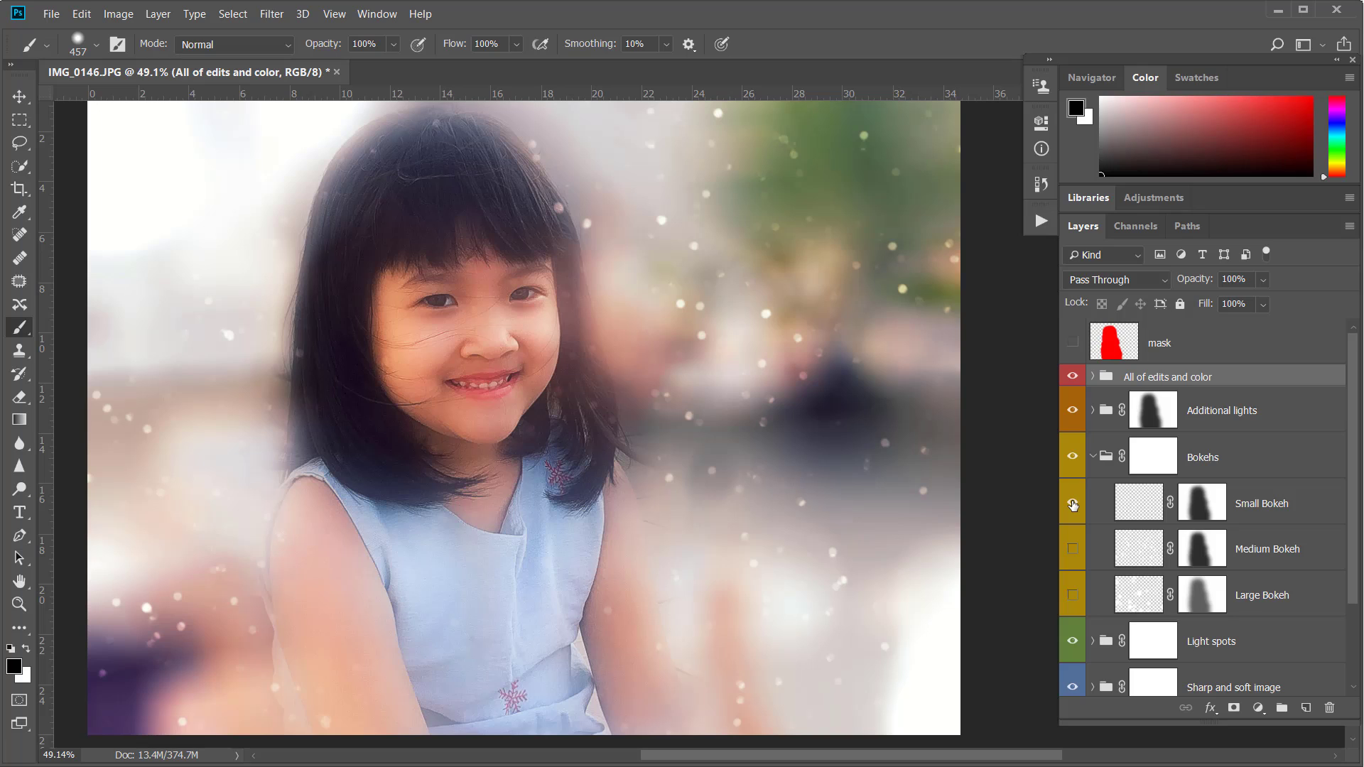
left_click(1073, 504)
left_click(1073, 549)
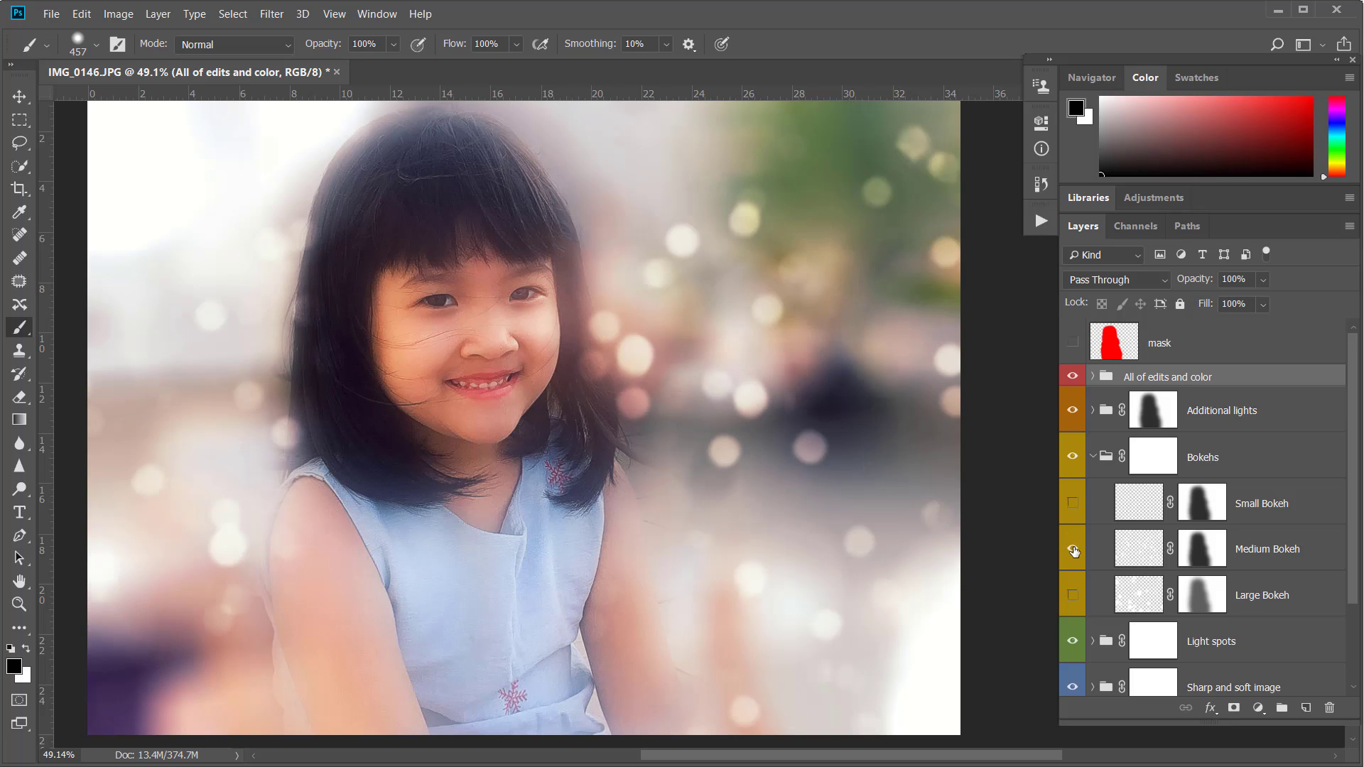
left_click(1073, 595)
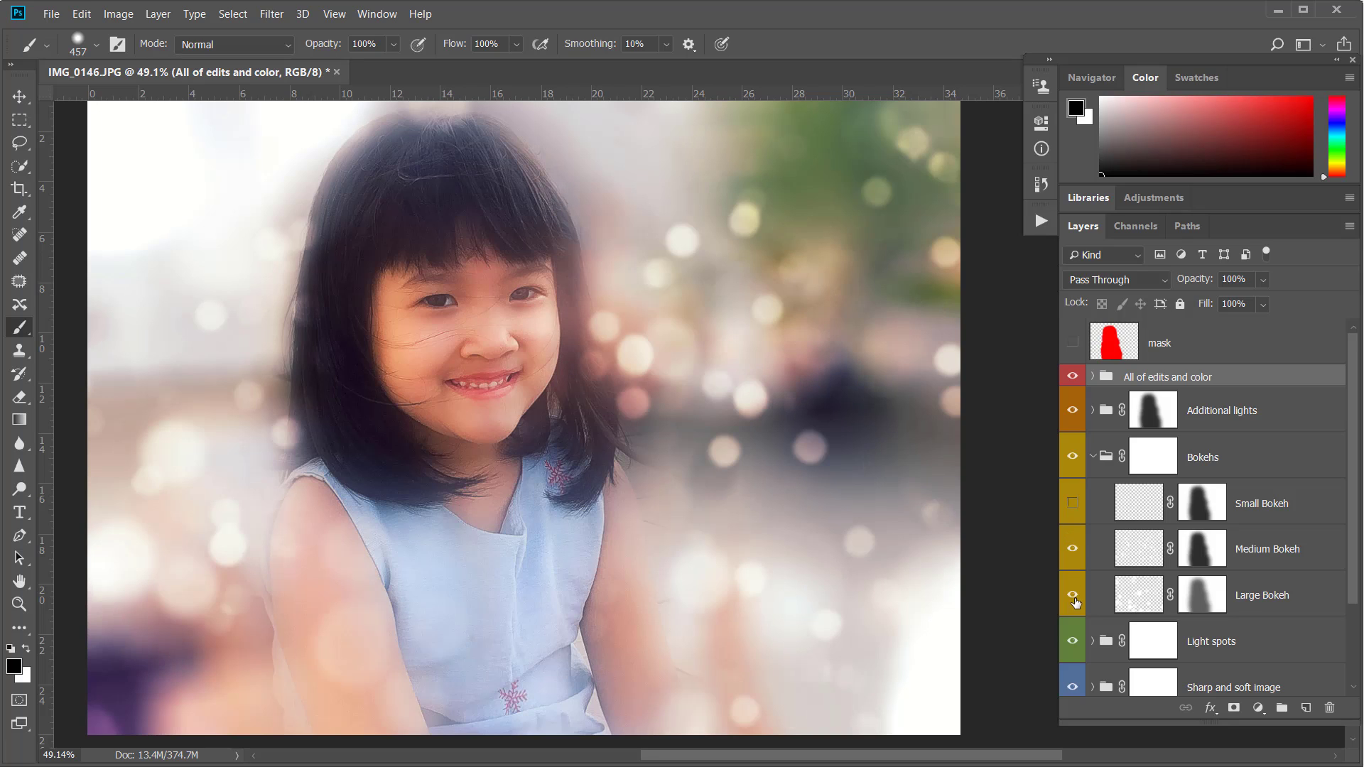
left_click(1093, 457)
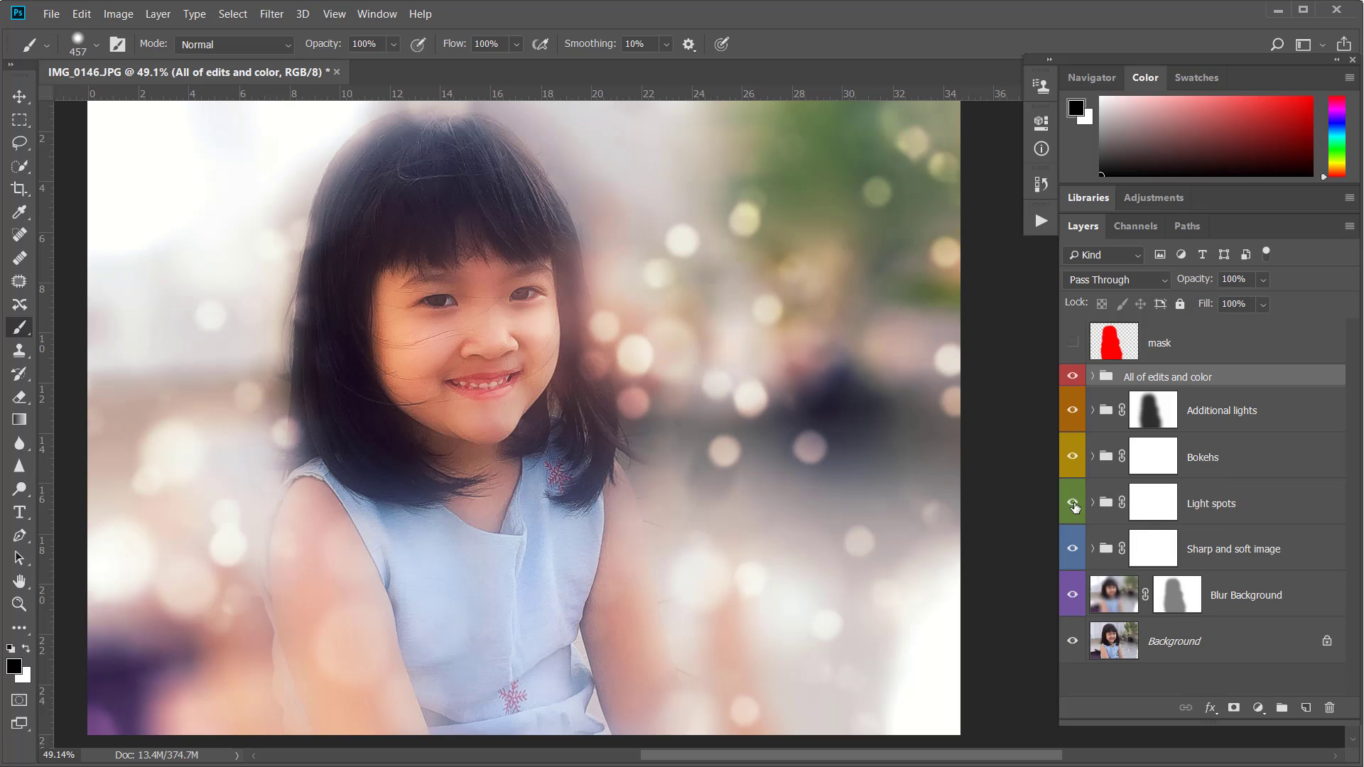
left_click(1074, 504)
left_click(1074, 504)
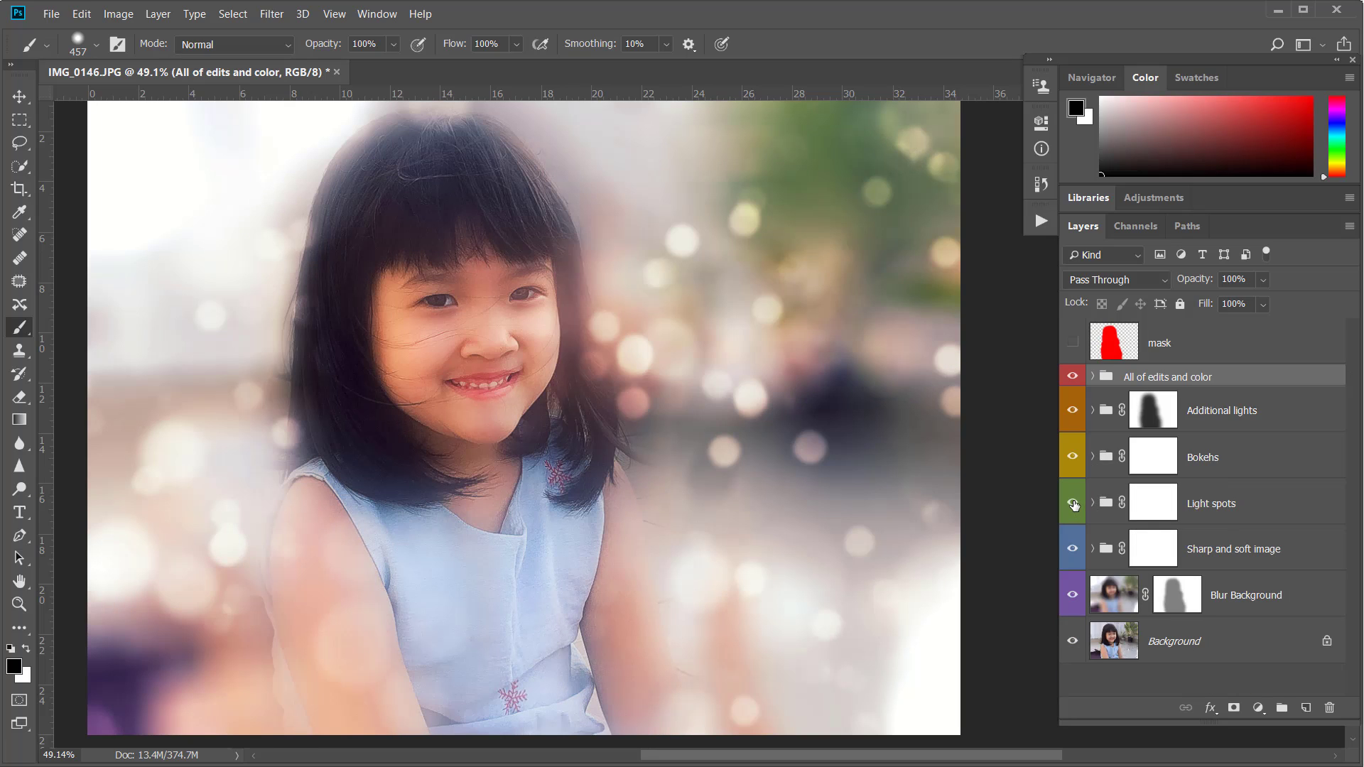